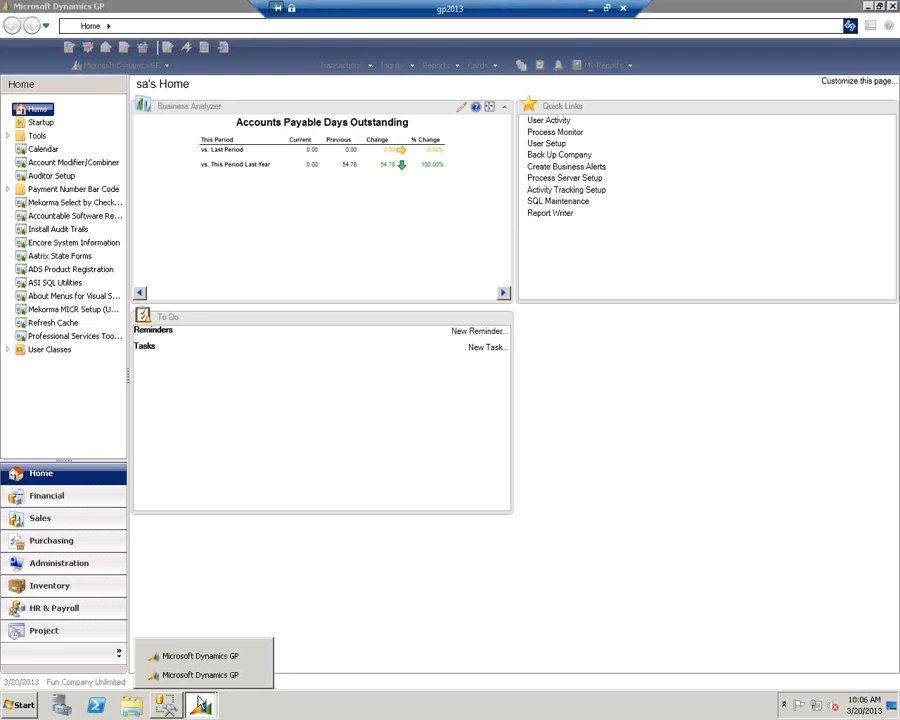
- Switch to the other Microsoft Dynamics GP session, the one for the FA Test company
{"action": "left_click", "coordinate": [195, 678]}
{"action": "left_click", "coordinate": [190, 708]}
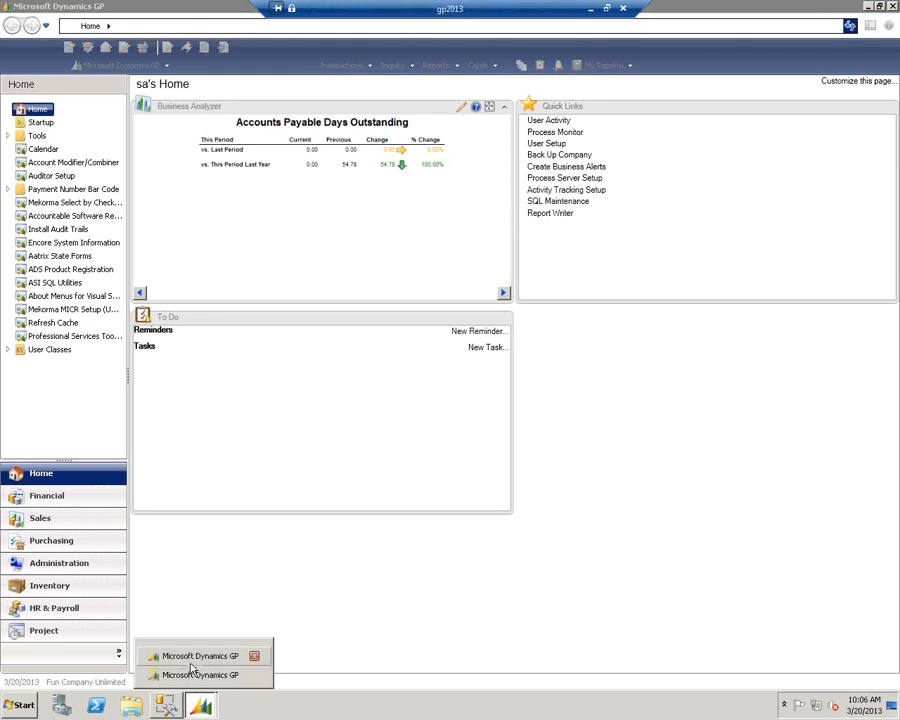
{"action": "left_click", "coordinate": [195, 676]}
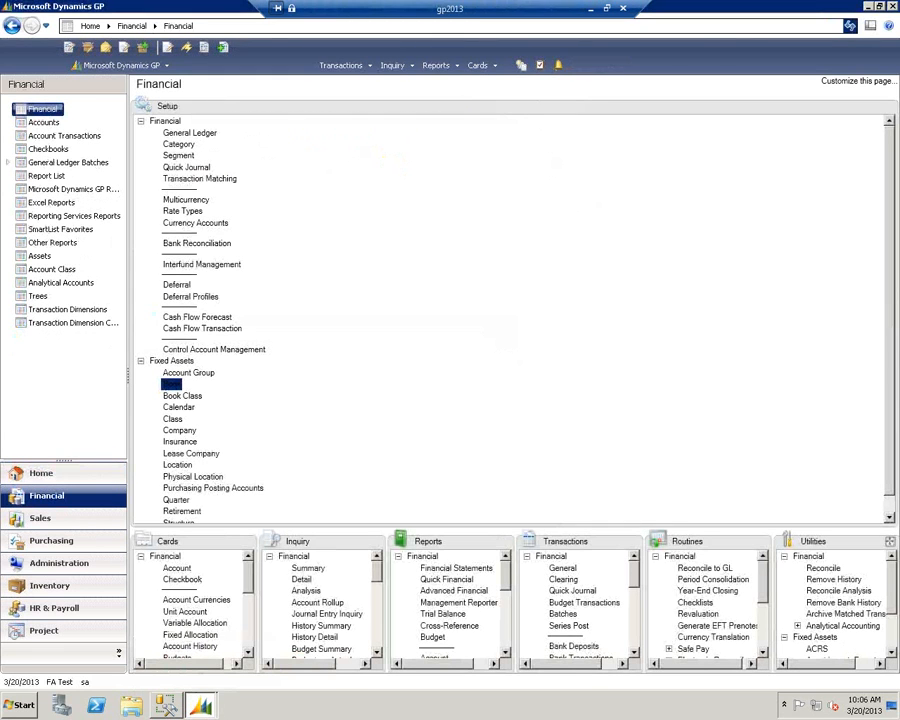
{"action": "mouse_move", "coordinate": [498, 716]}
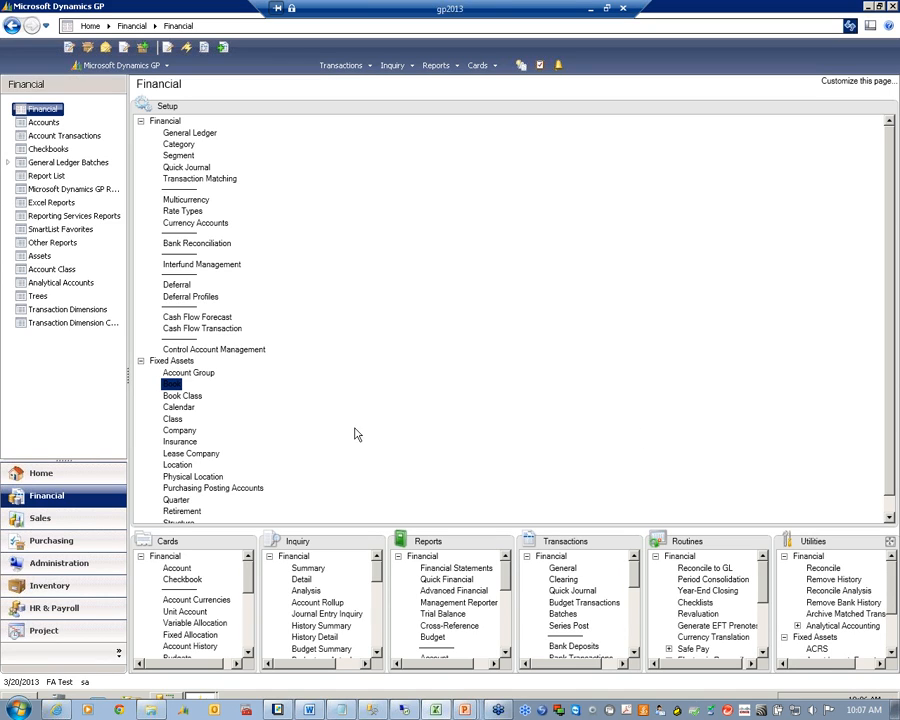
- Review the company's Analytical Accounting options and module assignment setup, including the entries for Fixed Assets
{"action": "left_click", "coordinate": [59, 563]}
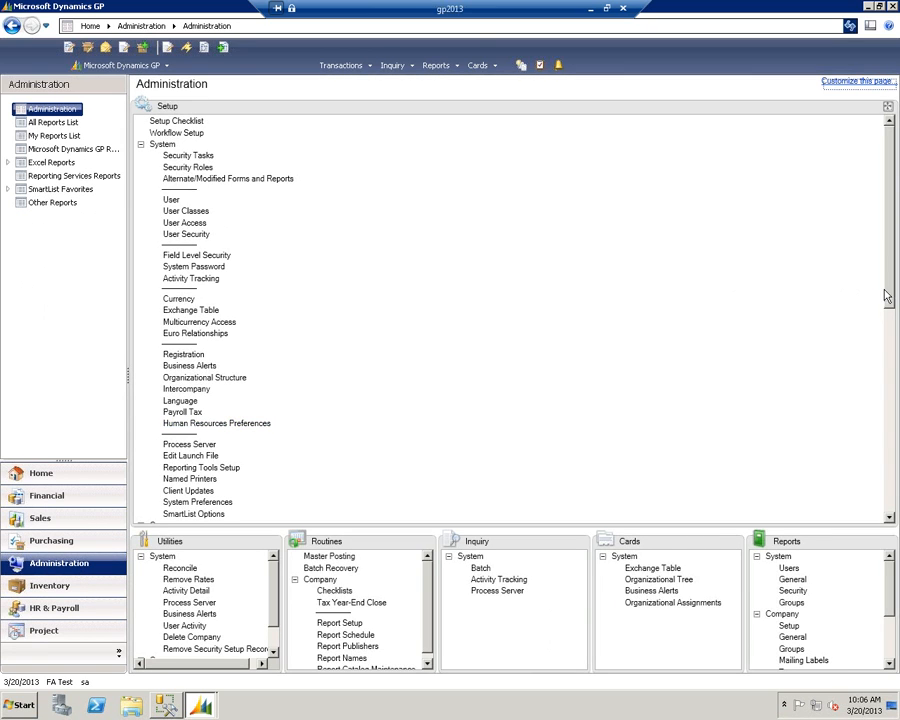
{"action": "left_click_drag", "start_coordinate": [886, 296], "coordinate": [890, 480]}
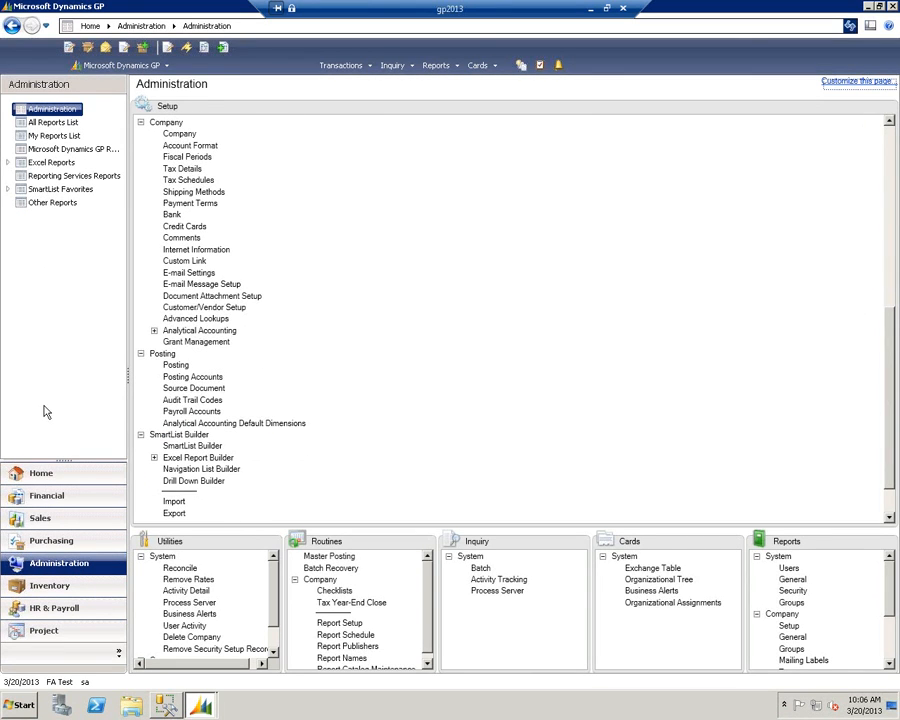
{"action": "left_click", "coordinate": [154, 331]}
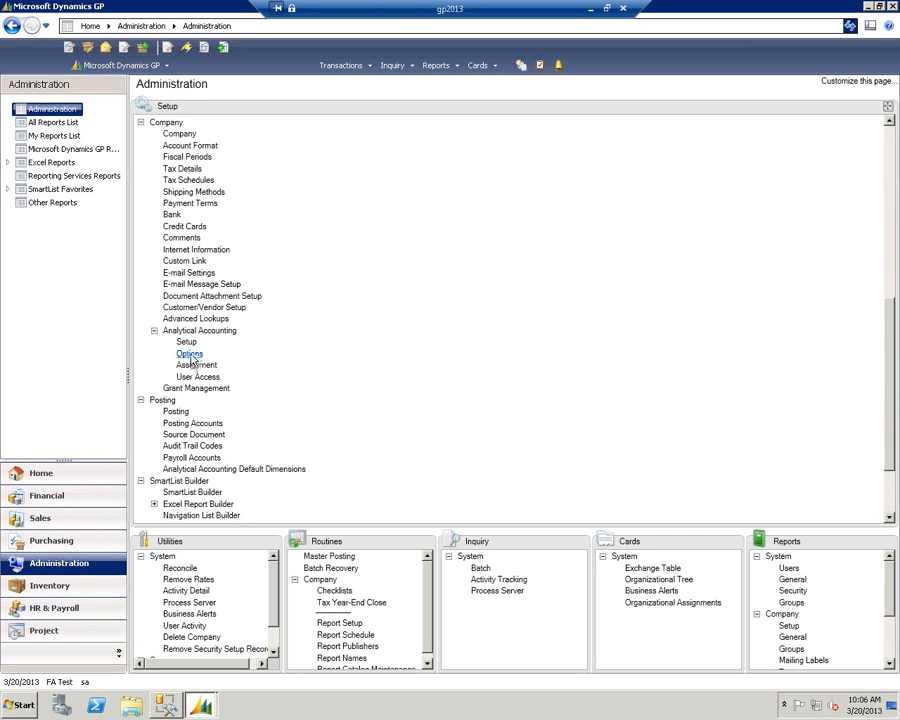
{"action": "left_click", "coordinate": [191, 357]}
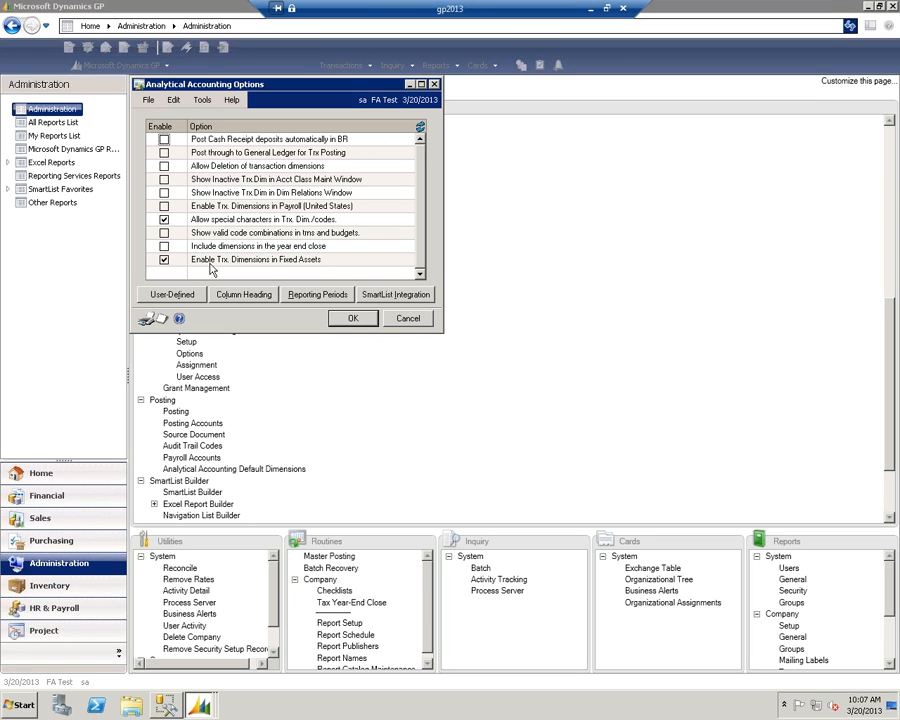
{"action": "left_click", "coordinate": [408, 318]}
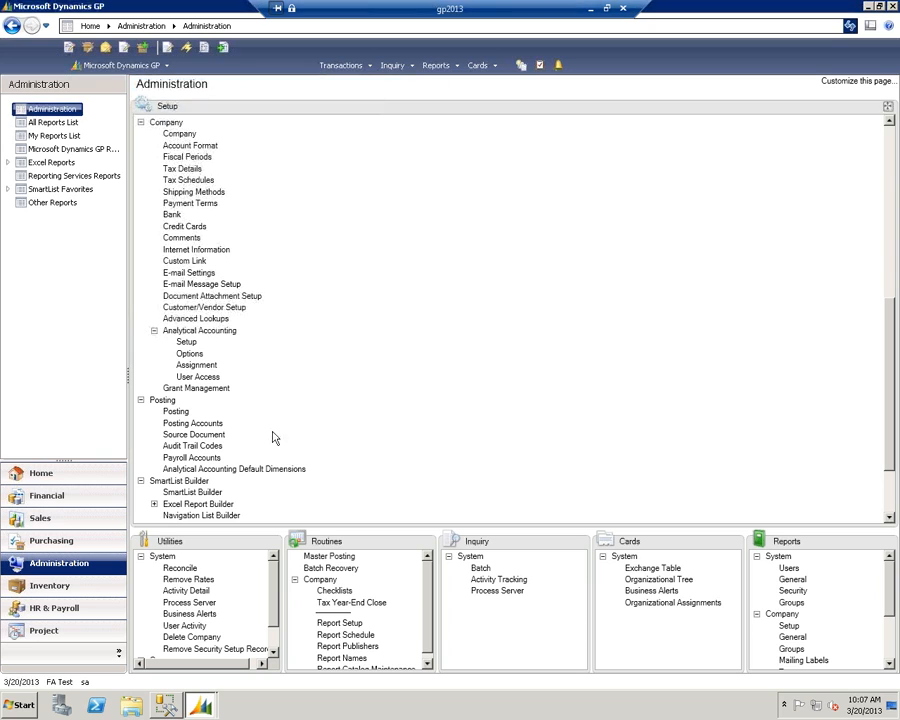
{"action": "left_click", "coordinate": [194, 366]}
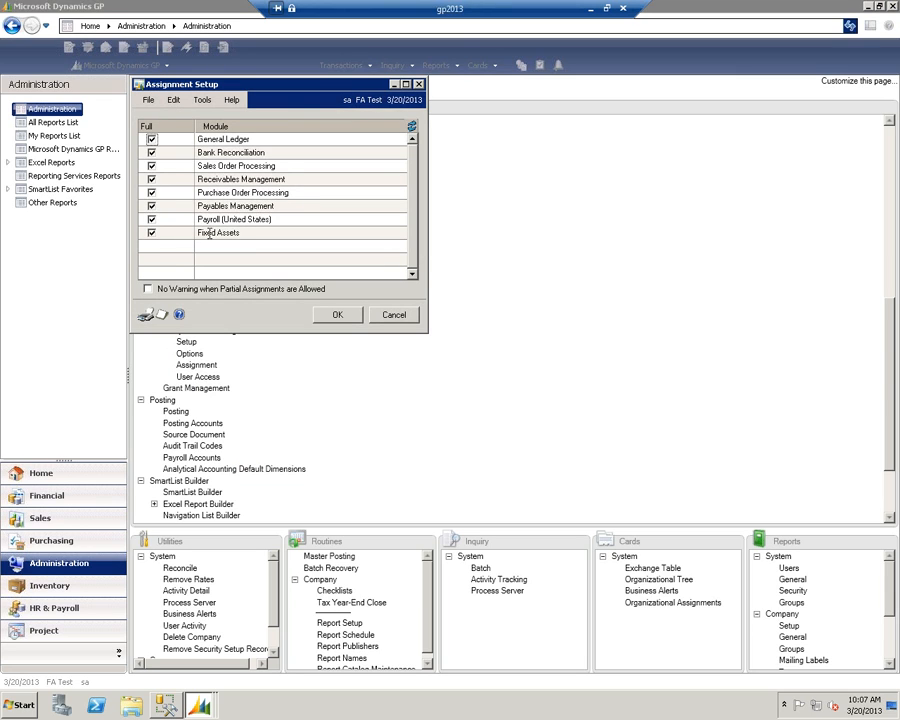
{"action": "left_click", "coordinate": [335, 318]}
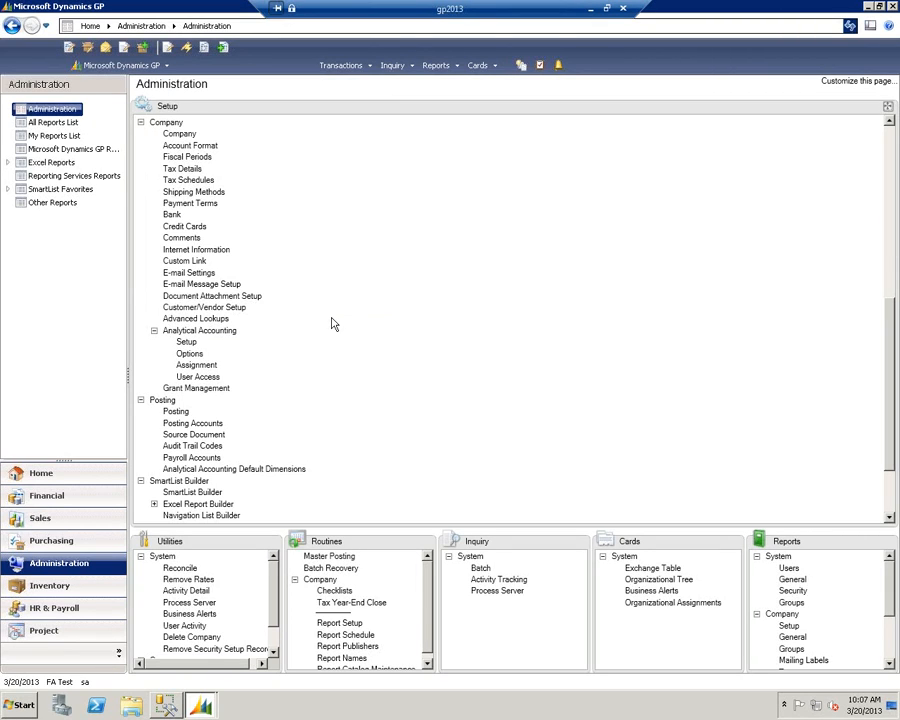
- Open the Fixed Assets calendar setup and load the DEFAULT calendar
{"action": "left_click", "coordinate": [100, 495]}
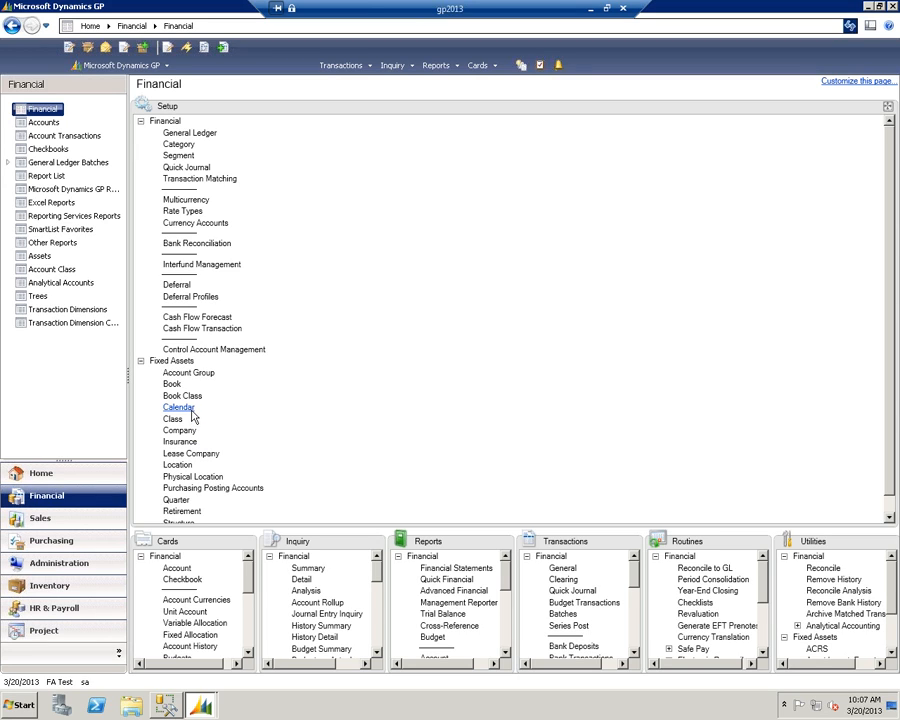
{"action": "left_click", "coordinate": [190, 409]}
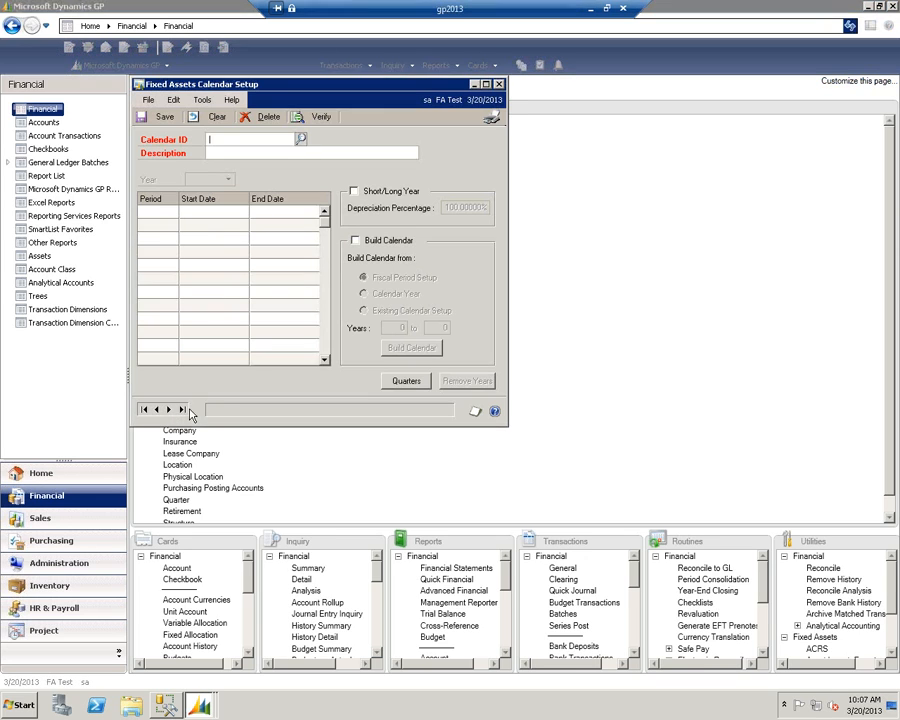
{"action": "left_click", "coordinate": [301, 140]}
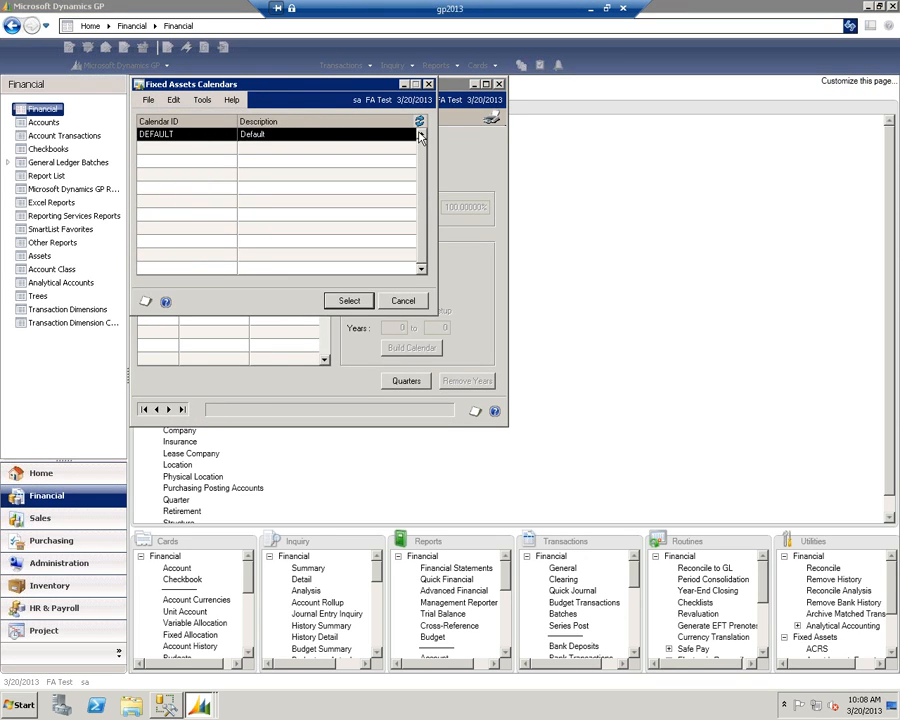
{"action": "left_click", "coordinate": [428, 84]}
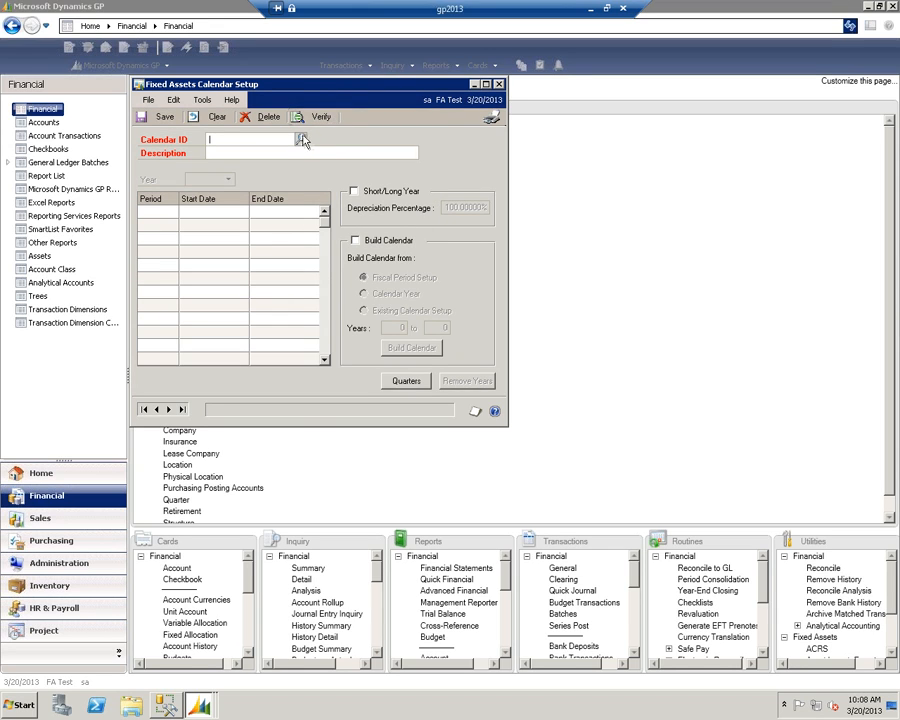
{"action": "left_click", "coordinate": [301, 140]}
{"action": "left_click", "coordinate": [350, 302]}
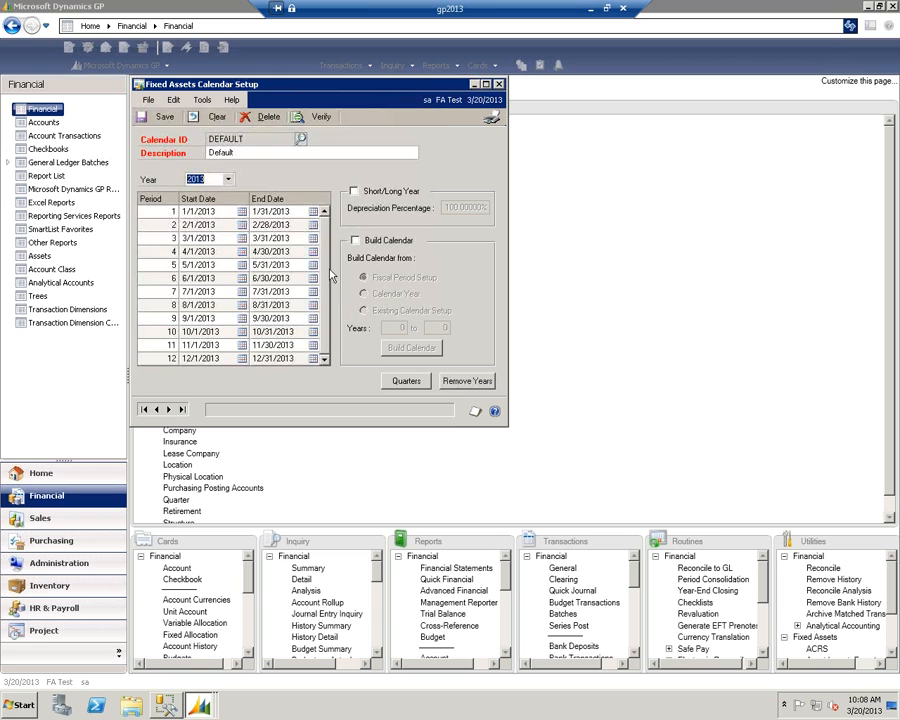
- Examine the calendar's period dates for 2014 and 2015, save the calendar and close its setup
{"action": "left_click", "coordinate": [228, 179]}
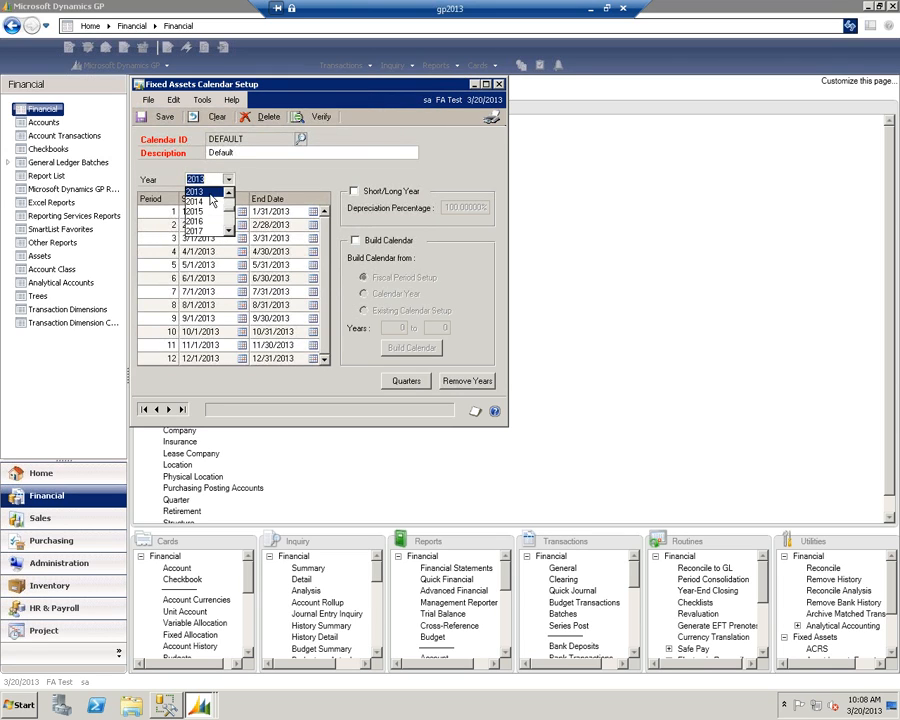
{"action": "left_click", "coordinate": [210, 200]}
{"action": "left_click", "coordinate": [228, 179]}
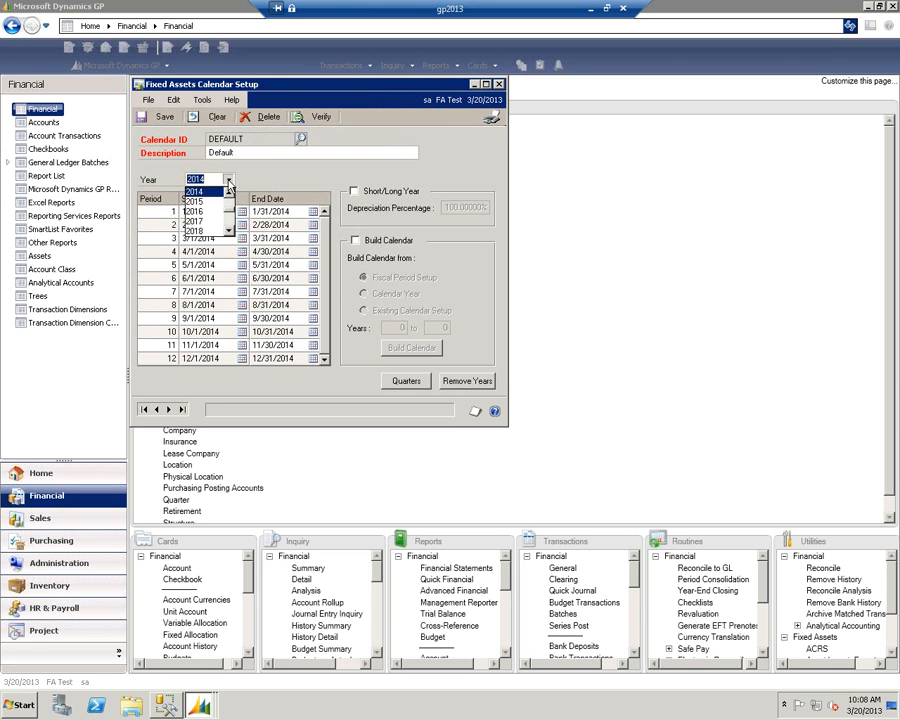
{"action": "left_click", "coordinate": [210, 202]}
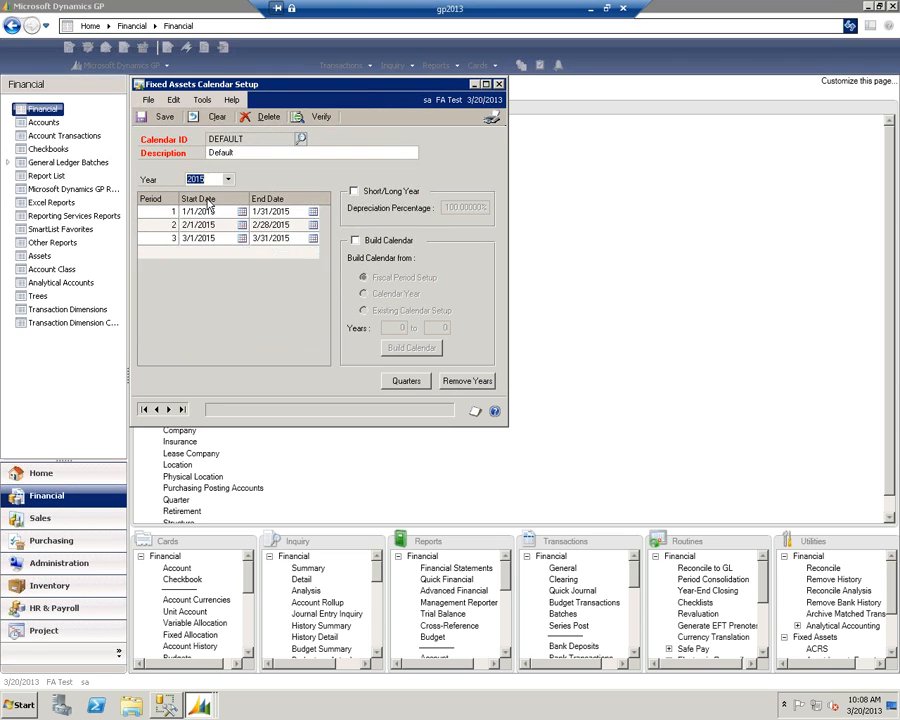
{"action": "left_click", "coordinate": [160, 116]}
{"action": "left_click_drag", "start_coordinate": [414, 86], "coordinate": [614, 168]}
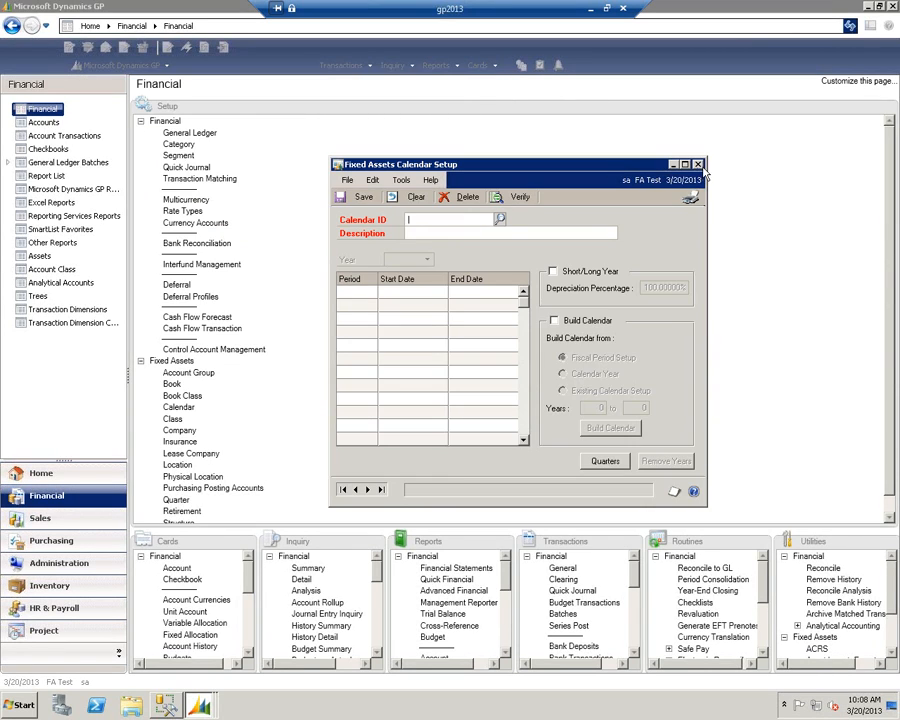
{"action": "left_click", "coordinate": [697, 166]}
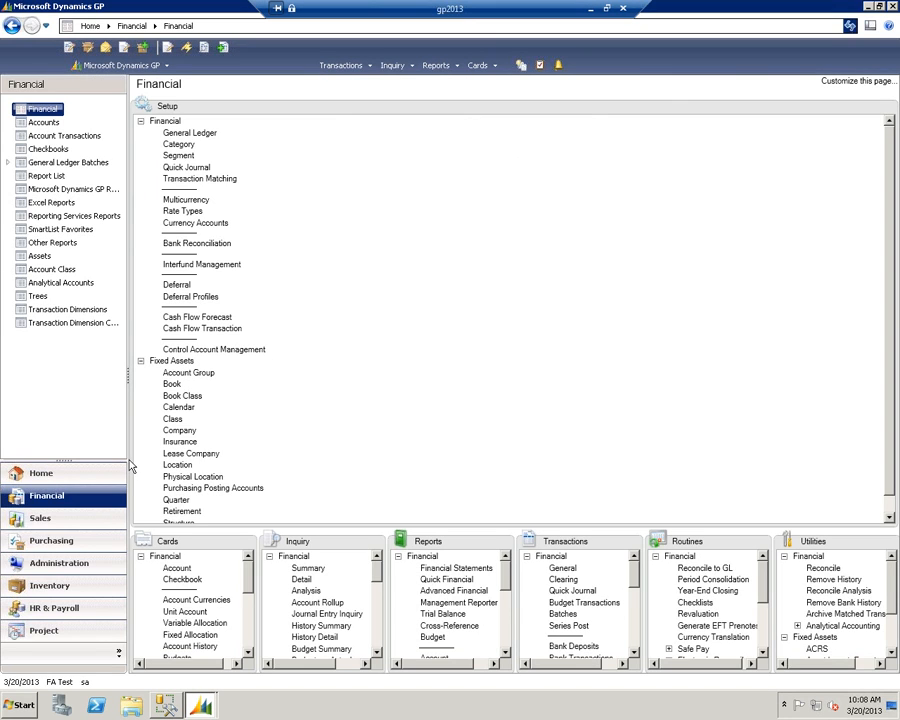
- Open the company's Fiscal Periods Setup and start a new fiscal year 2014
{"action": "left_click", "coordinate": [66, 564]}
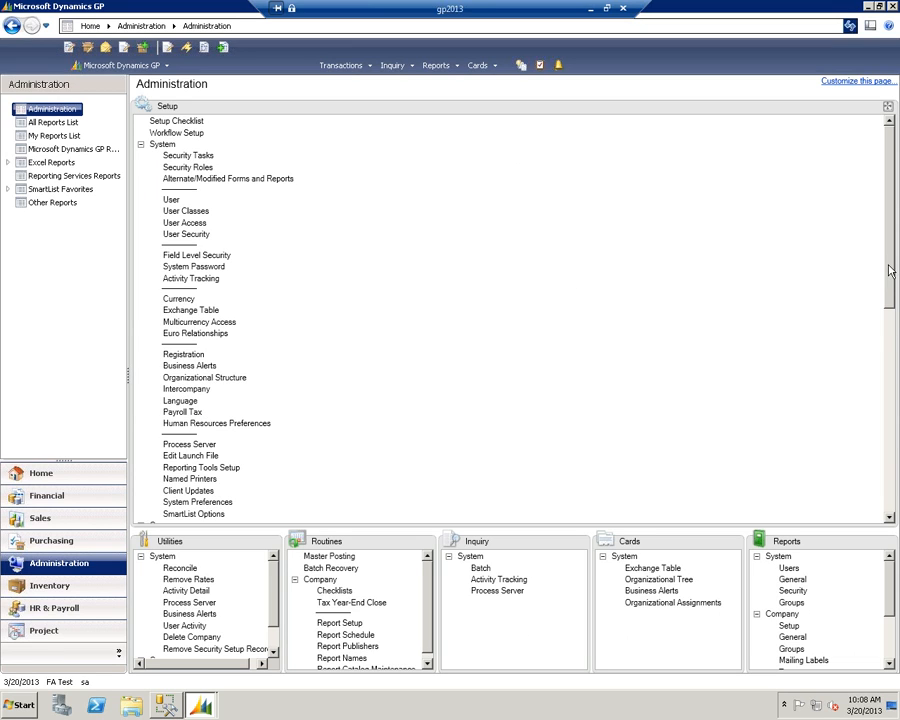
{"action": "left_click_drag", "start_coordinate": [885, 273], "coordinate": [851, 376]}
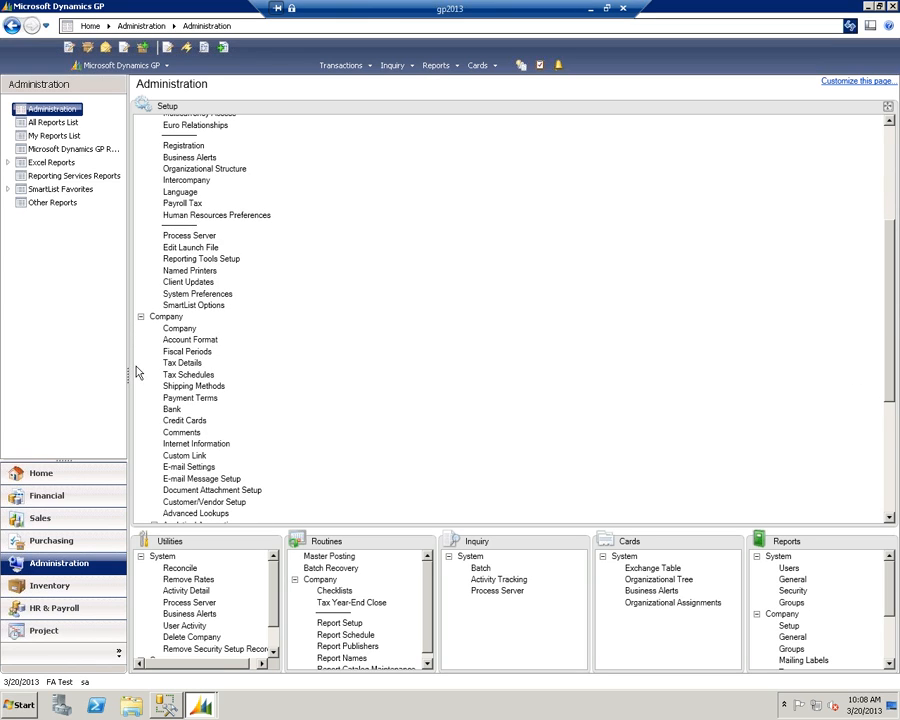
{"action": "left_click", "coordinate": [187, 353]}
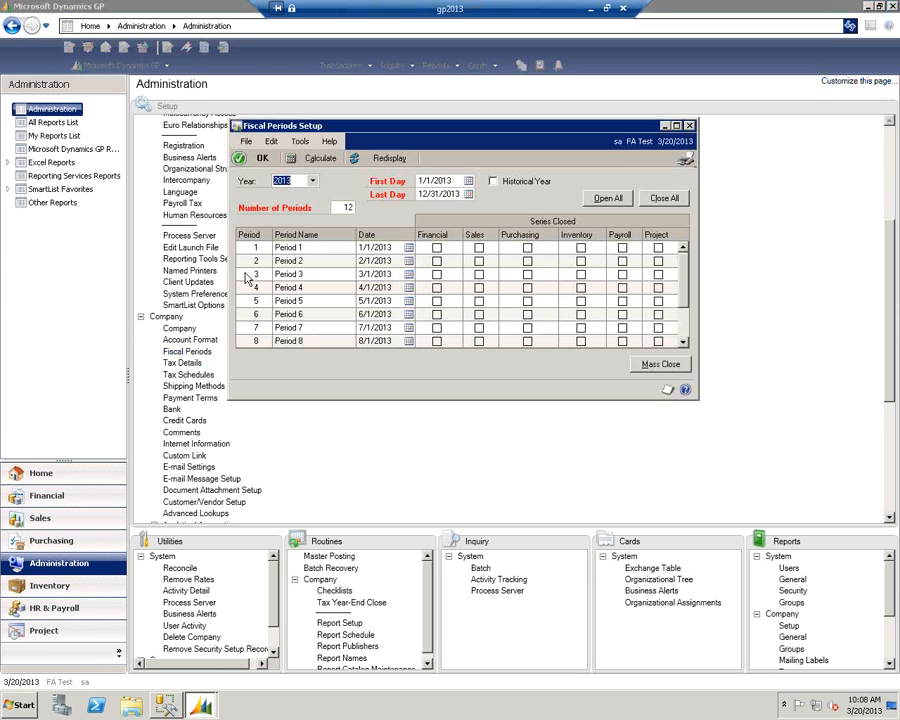
{"action": "left_click", "coordinate": [313, 182]}
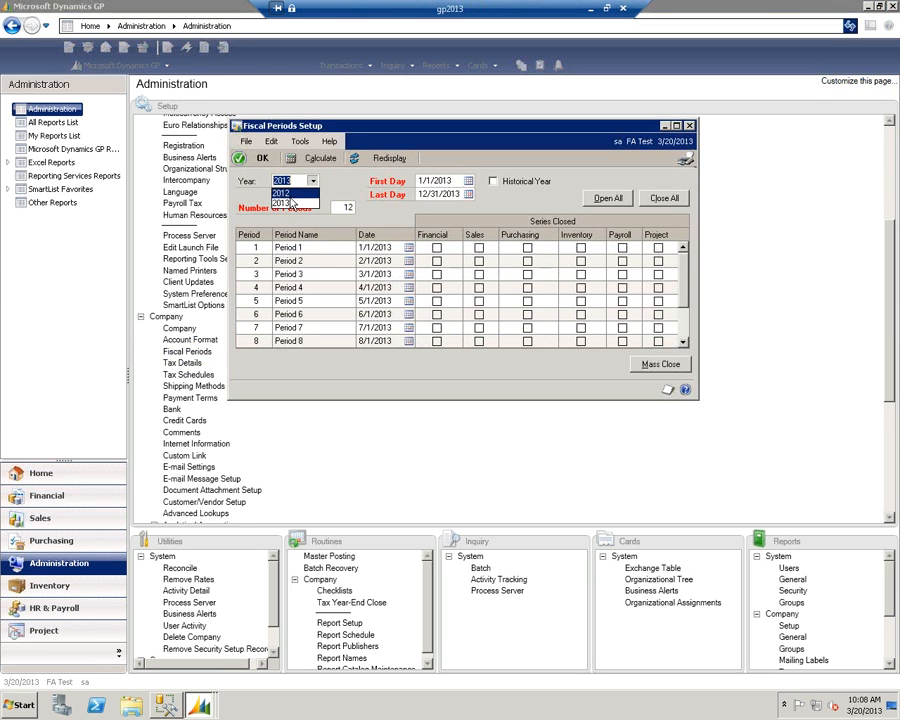
{"action": "left_click", "coordinate": [300, 188]}
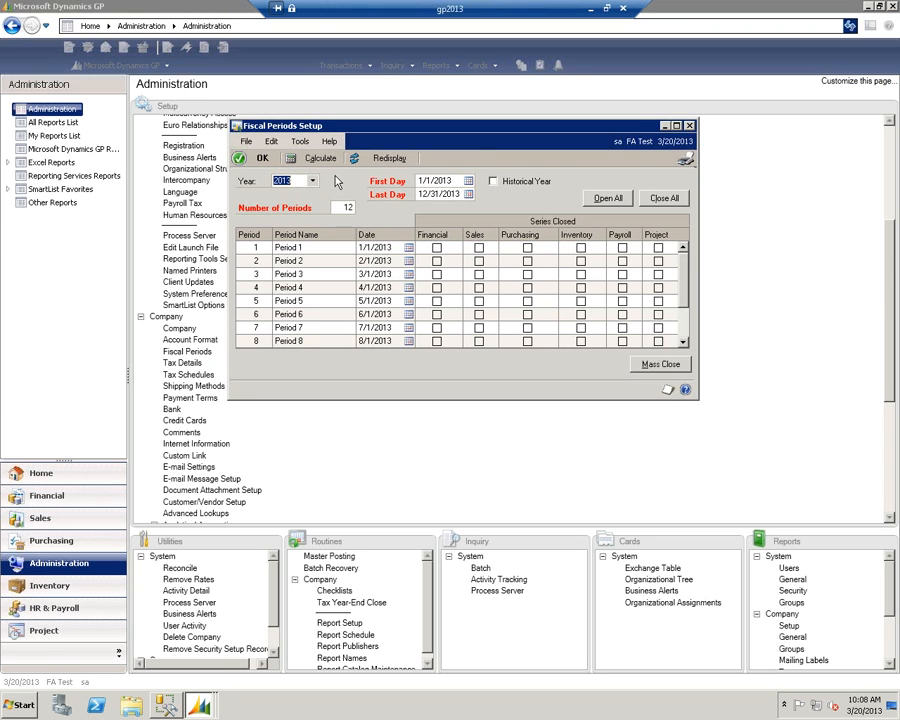
{"action": "type", "text": "2014"}
{"action": "key", "text": "Tab"}
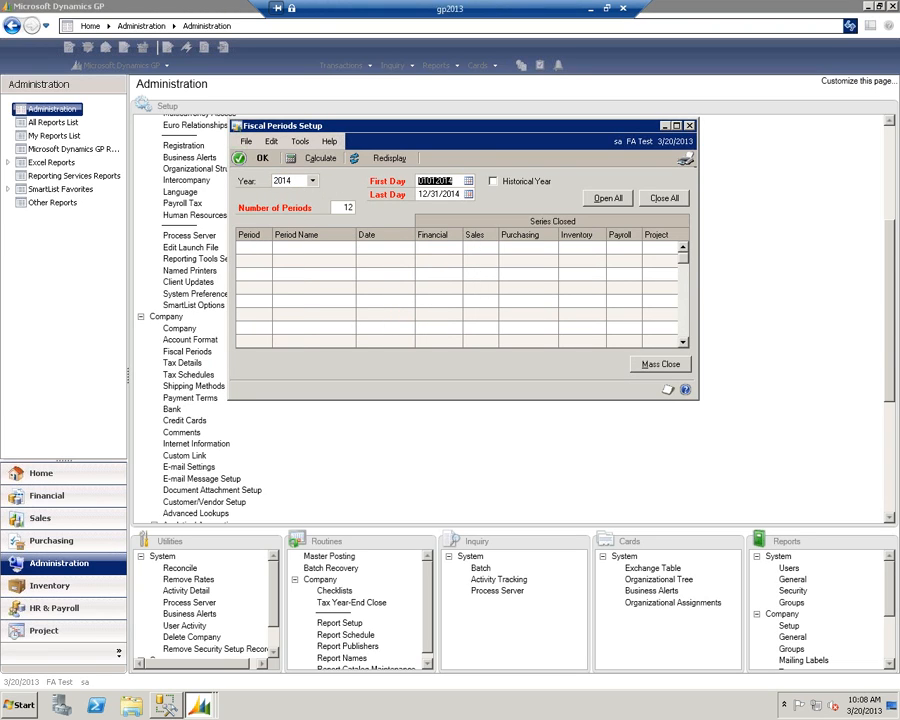
- Set the fiscal year's last day to 6/30/2014 with 6 periods and calculate the periods
{"action": "key", "text": "Tab"}
{"action": "type", "text": "063021"}
{"action": "key", "text": "Tab"}
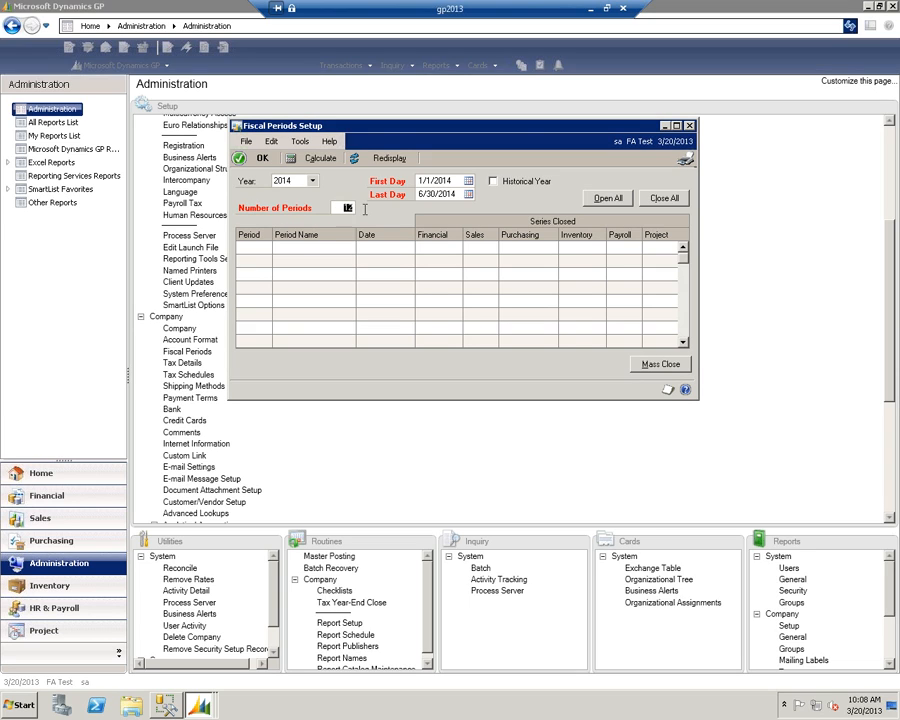
{"action": "type", "text": "6"}
{"action": "key", "text": "Tab"}
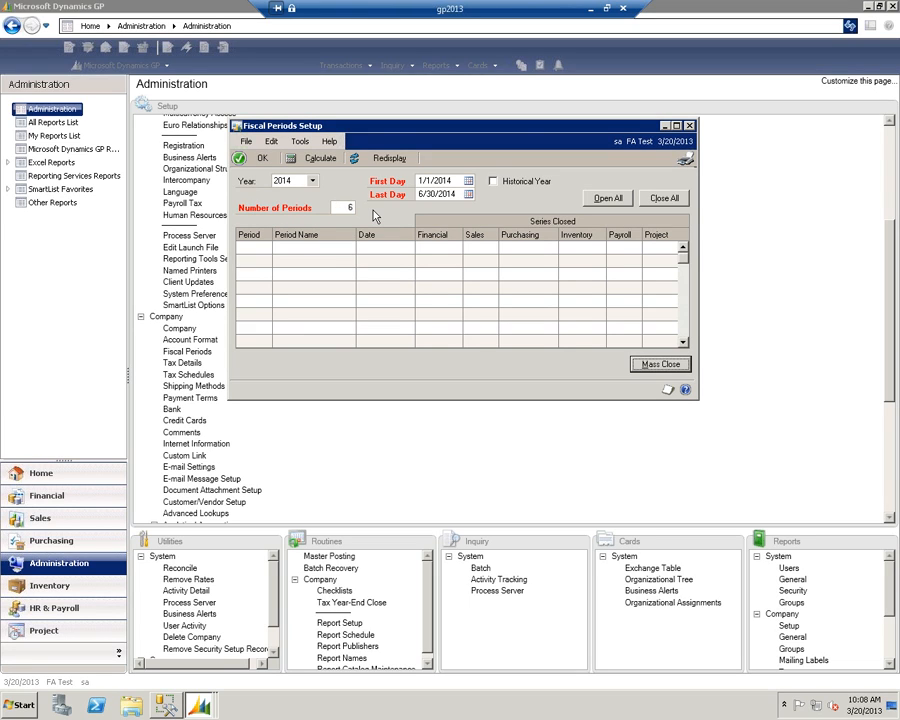
{"action": "left_click", "coordinate": [315, 160]}
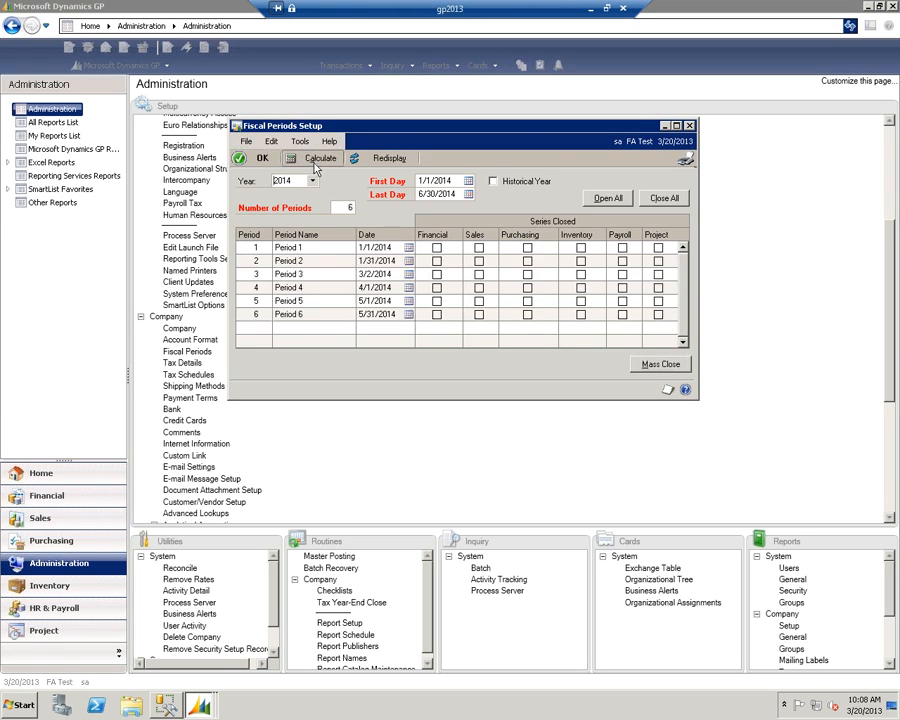
- Set the start date of Period 2 to 2/1/2014 and keep Period 1 at 1/1/2014
{"action": "left_click", "coordinate": [375, 260]}
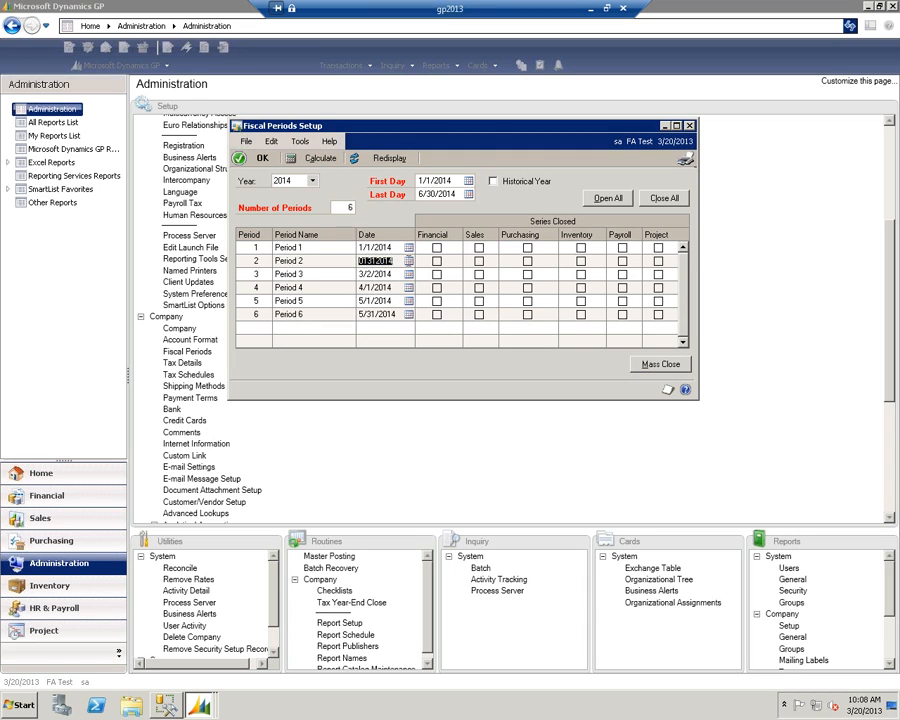
{"action": "left_click", "coordinate": [408, 260]}
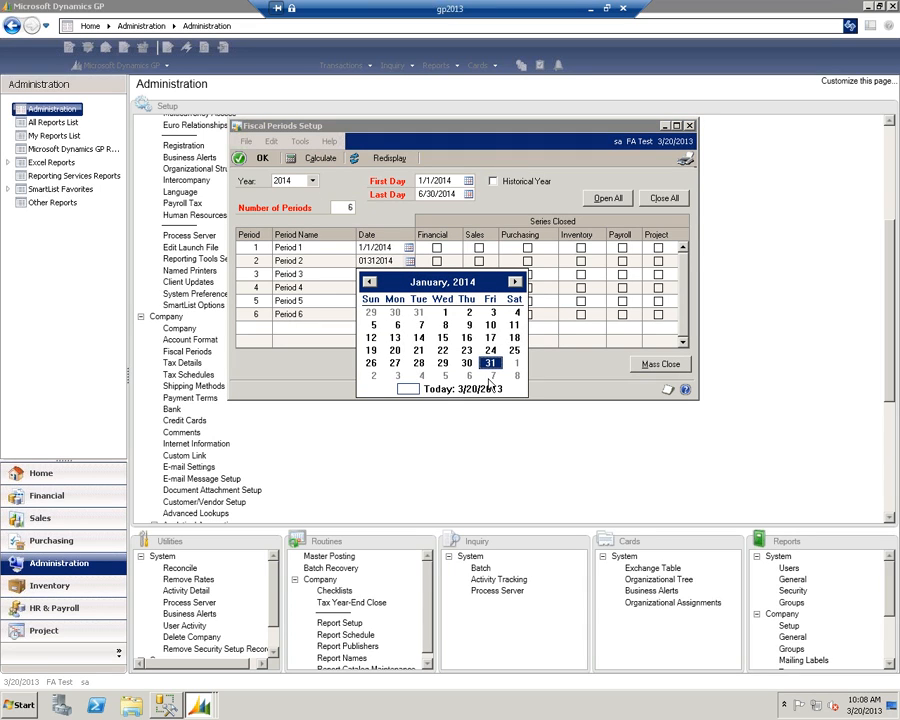
{"action": "left_click", "coordinate": [515, 364]}
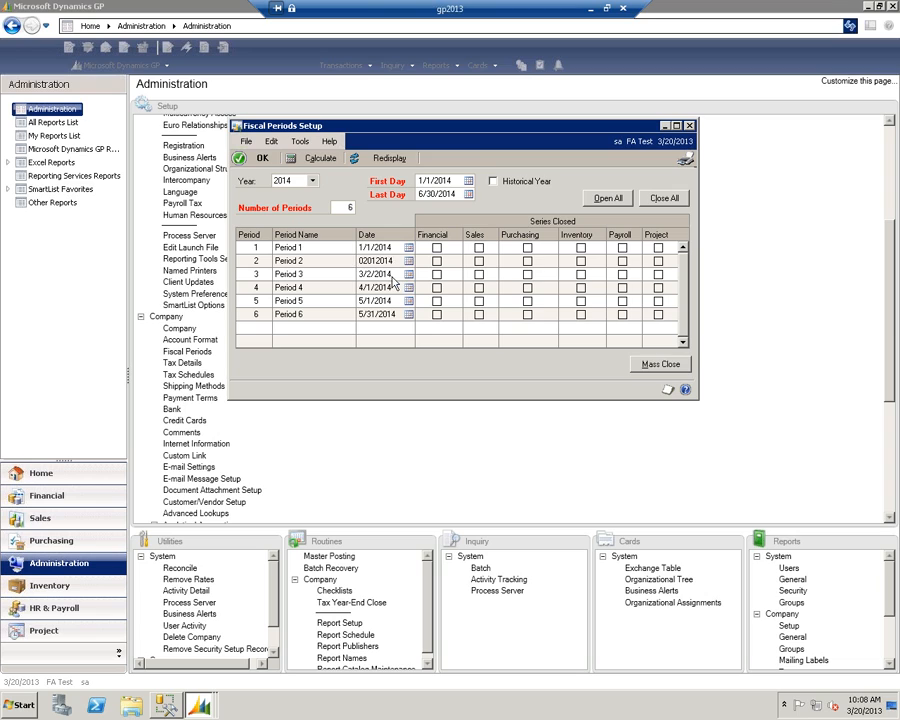
{"action": "left_click", "coordinate": [391, 275]}
{"action": "left_click", "coordinate": [409, 248]}
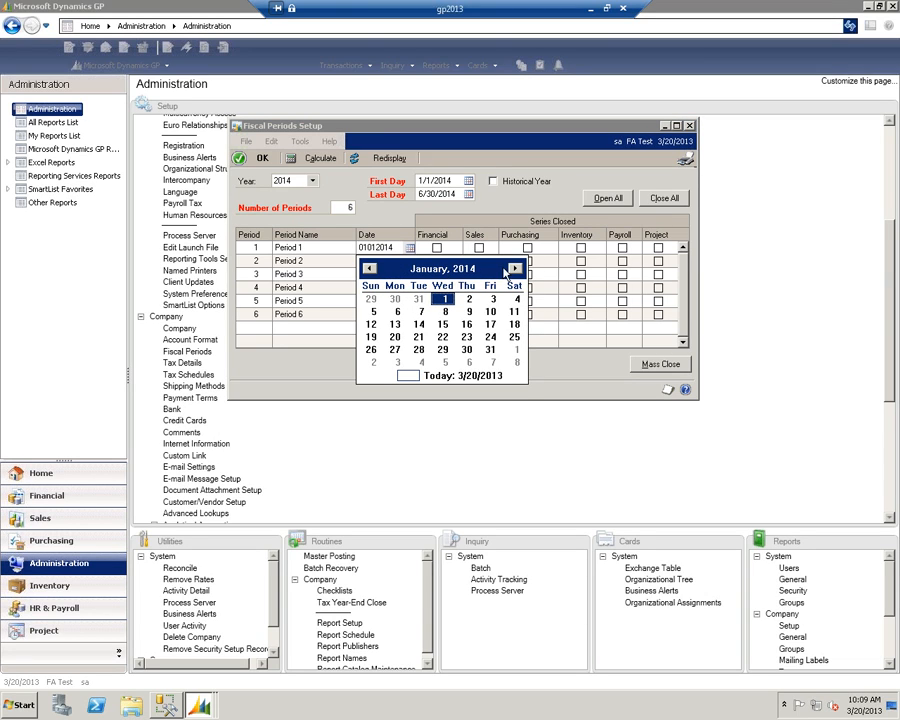
{"action": "left_click", "coordinate": [445, 298]}
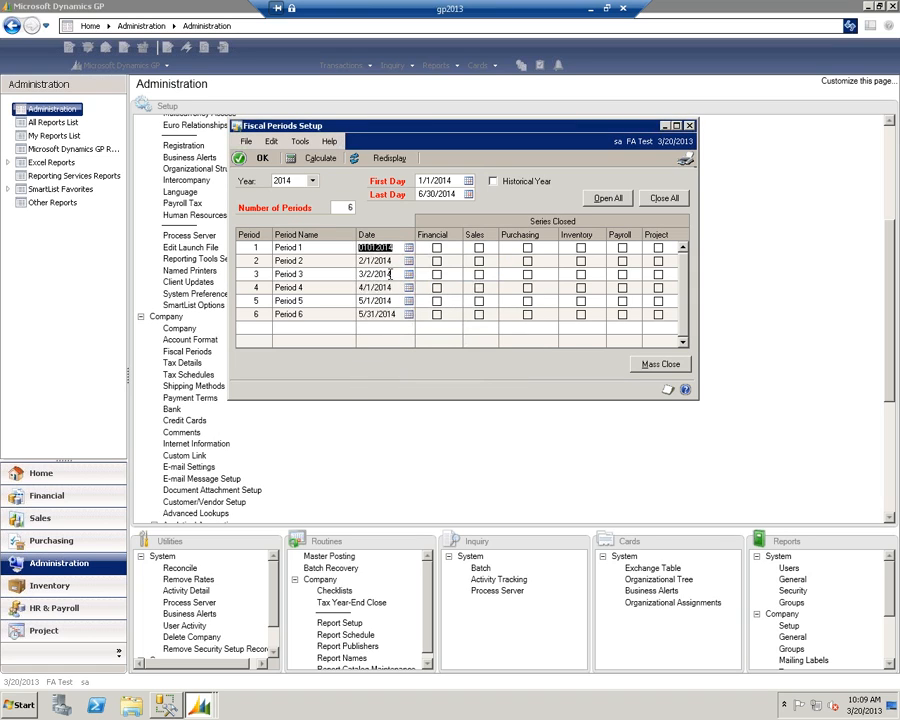
- Set the start date of Period 3 to 3/1/2014 and of Period 6 to 6/1/2014
{"action": "left_click", "coordinate": [390, 274]}
{"action": "left_click", "coordinate": [409, 274]}
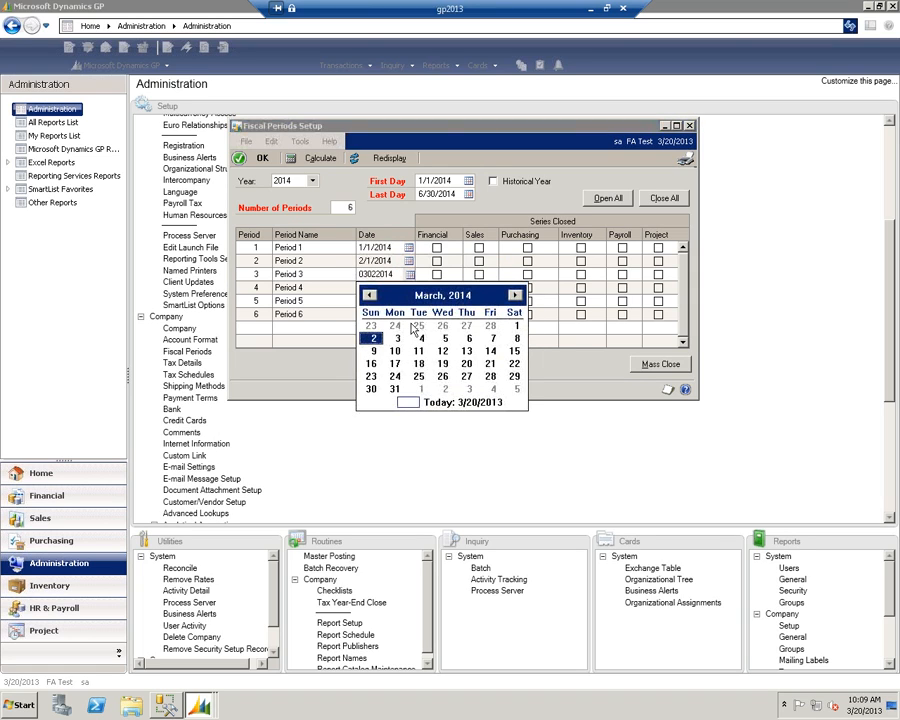
{"action": "left_click", "coordinate": [516, 325]}
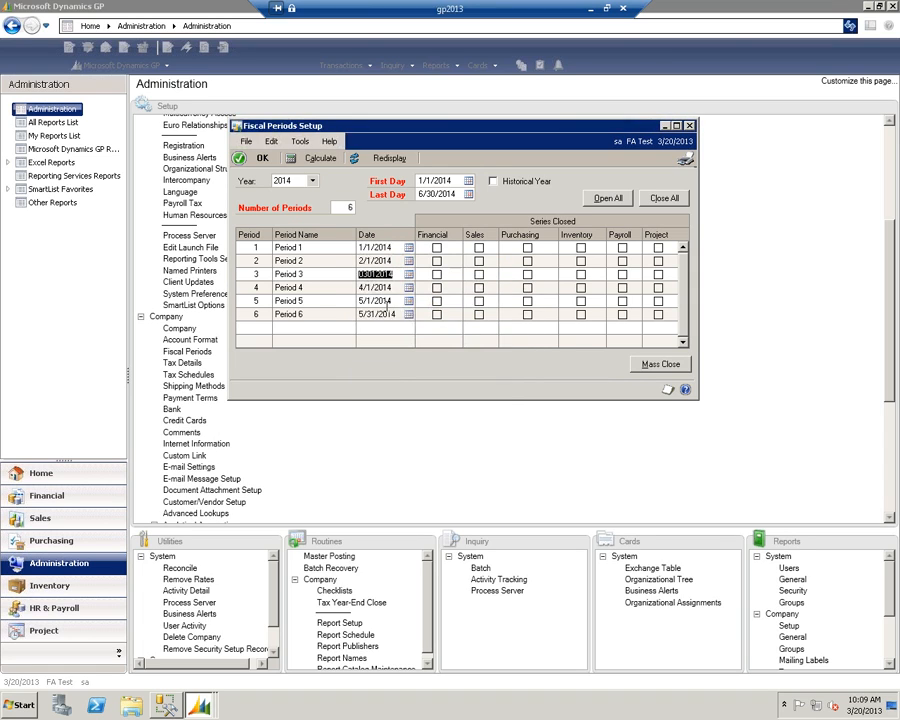
{"action": "left_click", "coordinate": [380, 314]}
{"action": "left_click", "coordinate": [409, 314]}
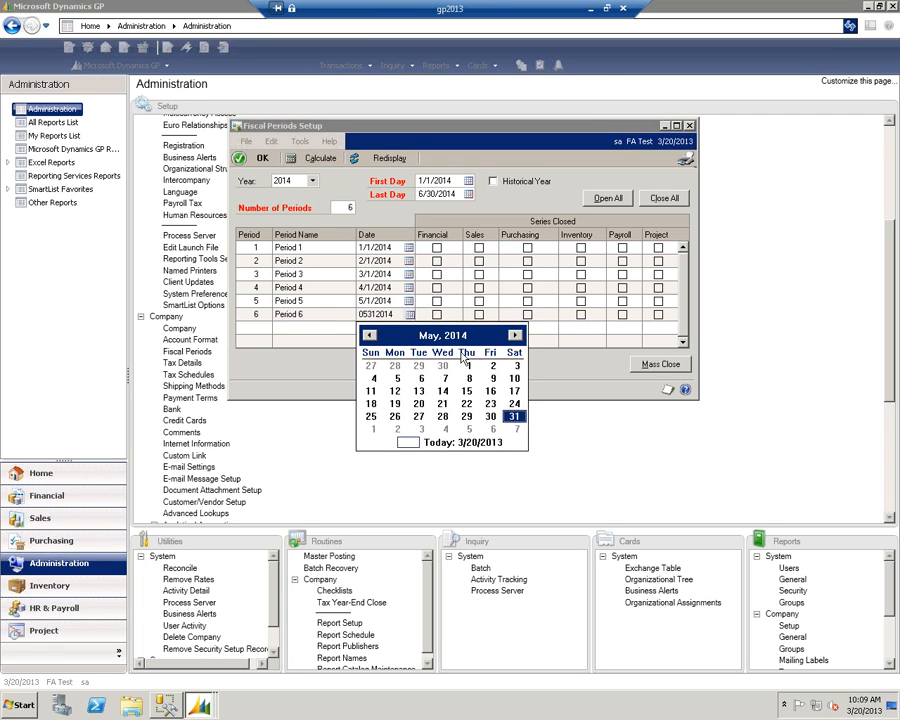
{"action": "left_click", "coordinate": [373, 429]}
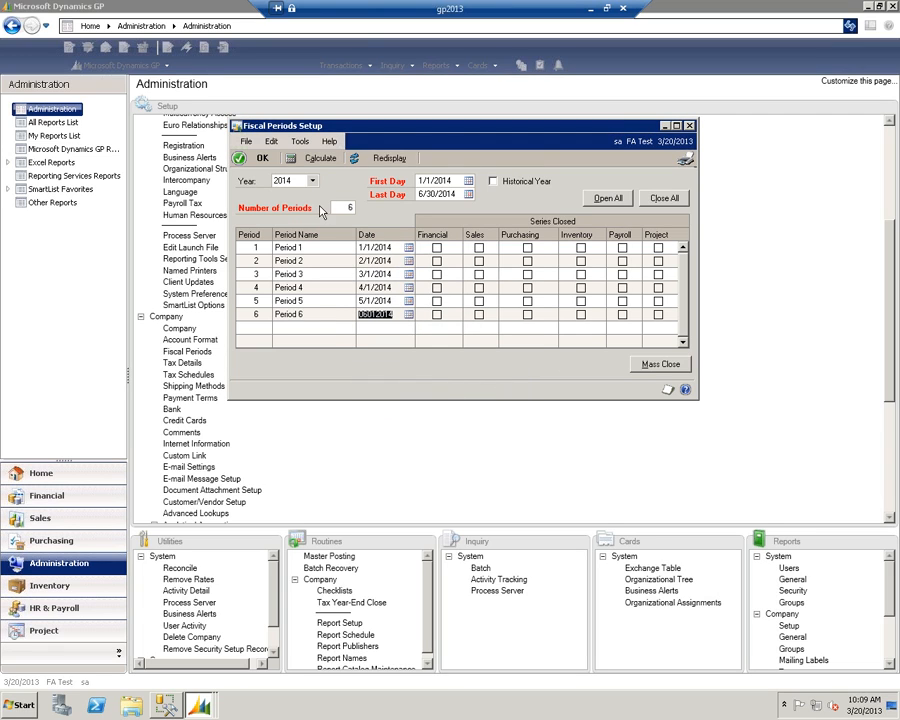
- Save the 2014 fiscal periods and accept the re-creation of all years
{"action": "left_click", "coordinate": [250, 160]}
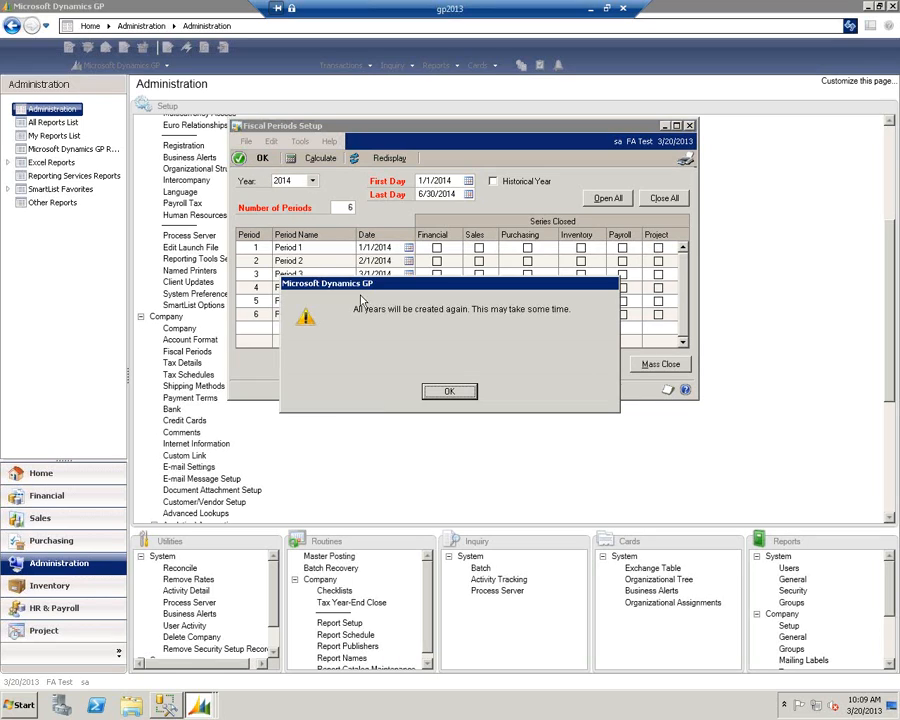
{"action": "left_click", "coordinate": [449, 390]}
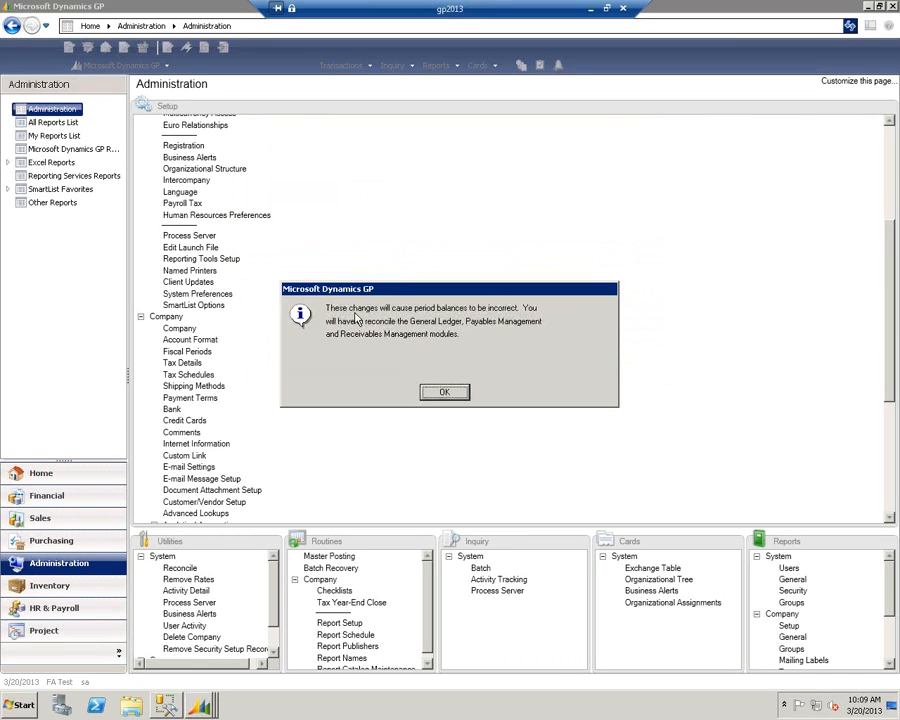
{"action": "left_click", "coordinate": [440, 391]}
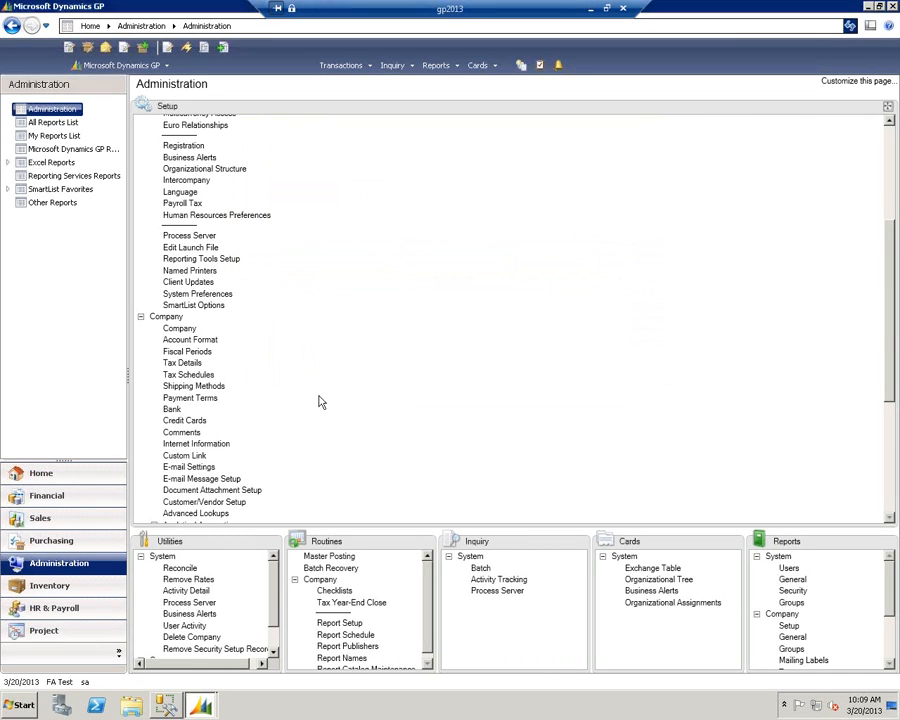
- Reopen the company's Fiscal Periods Setup, calculate 12 periods for fiscal year 2015 from 7/1/2014 to 6/30/2015, and save it
{"action": "left_click", "coordinate": [194, 354]}
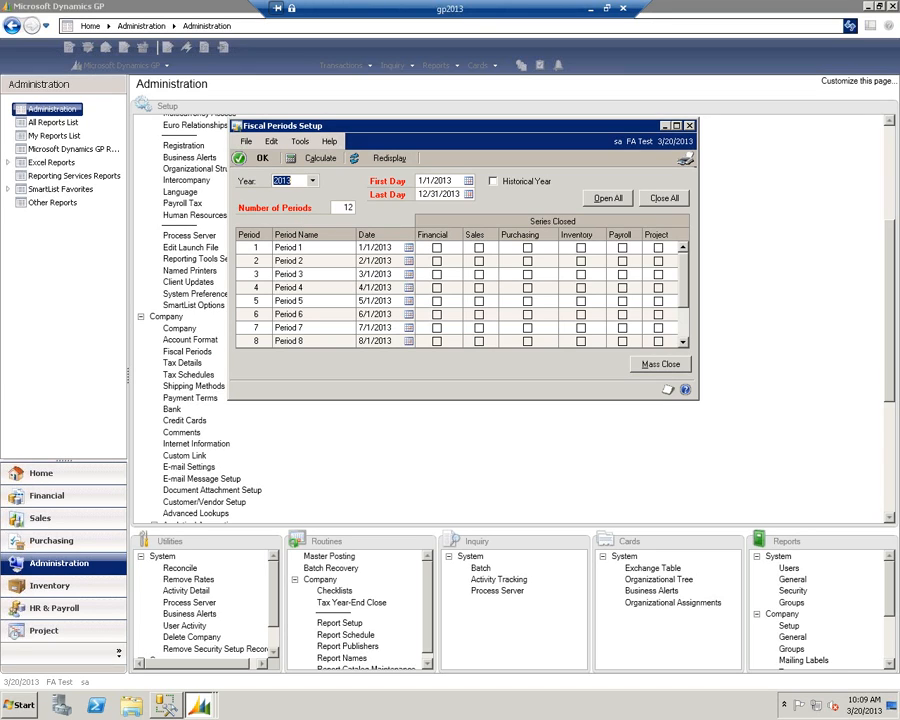
{"action": "type", "text": "2015"}
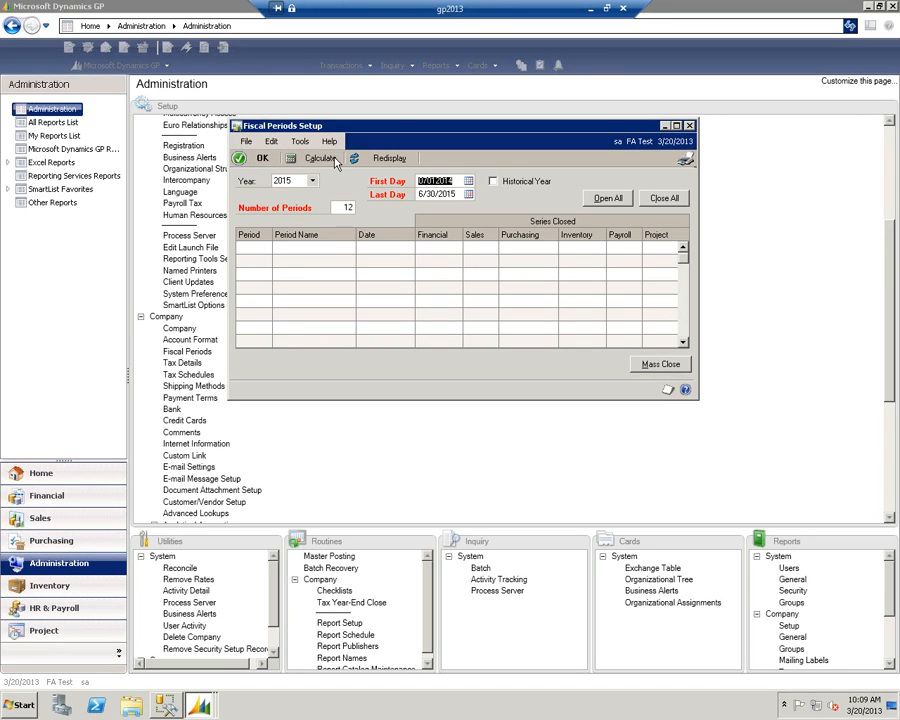
{"action": "left_click", "coordinate": [303, 157]}
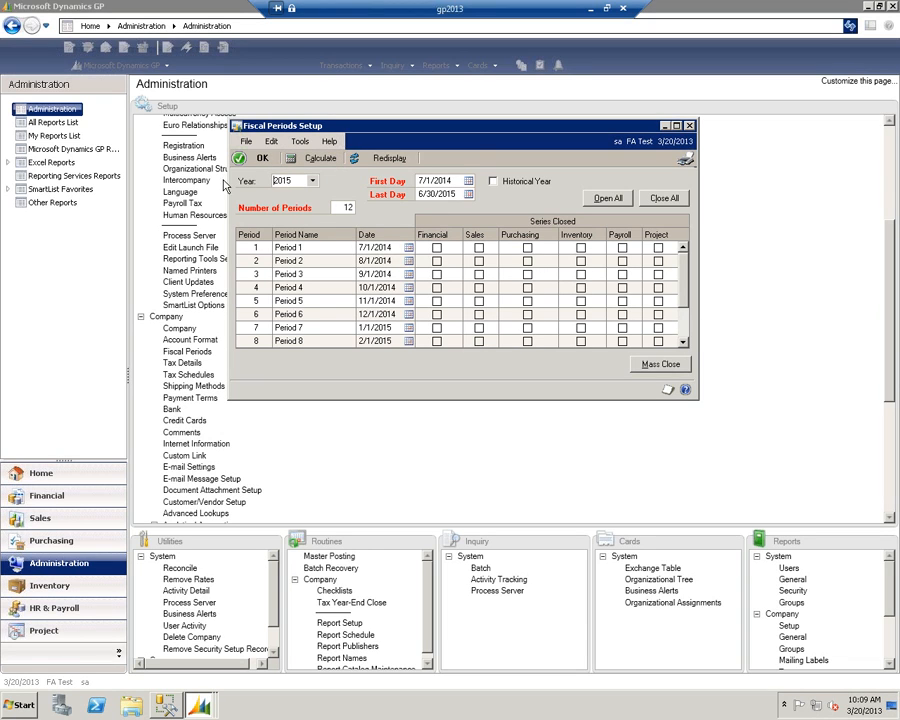
{"action": "left_click", "coordinate": [256, 159]}
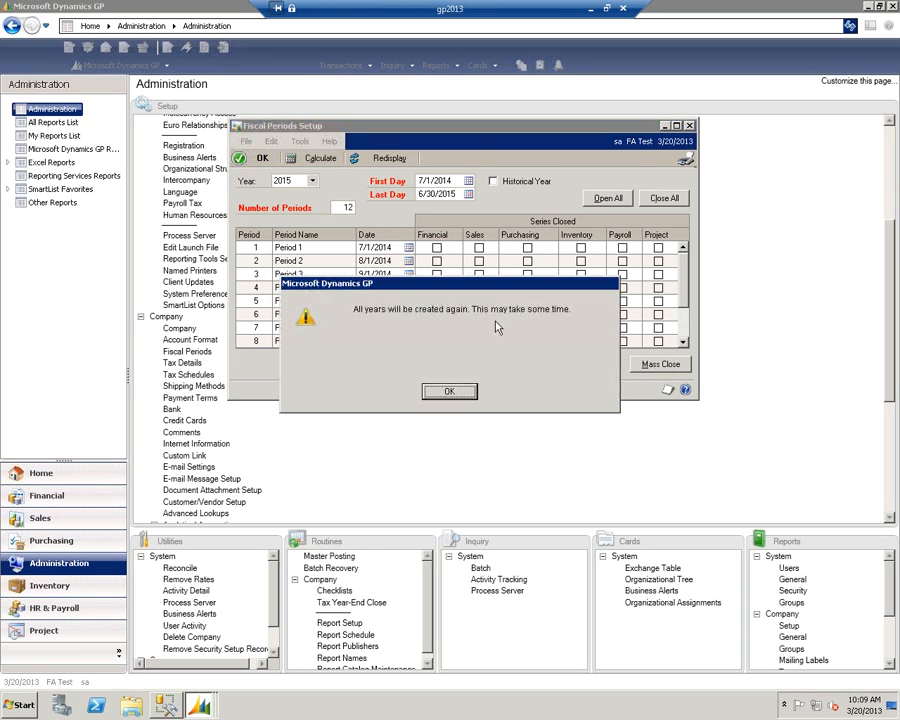
{"action": "left_click", "coordinate": [456, 389]}
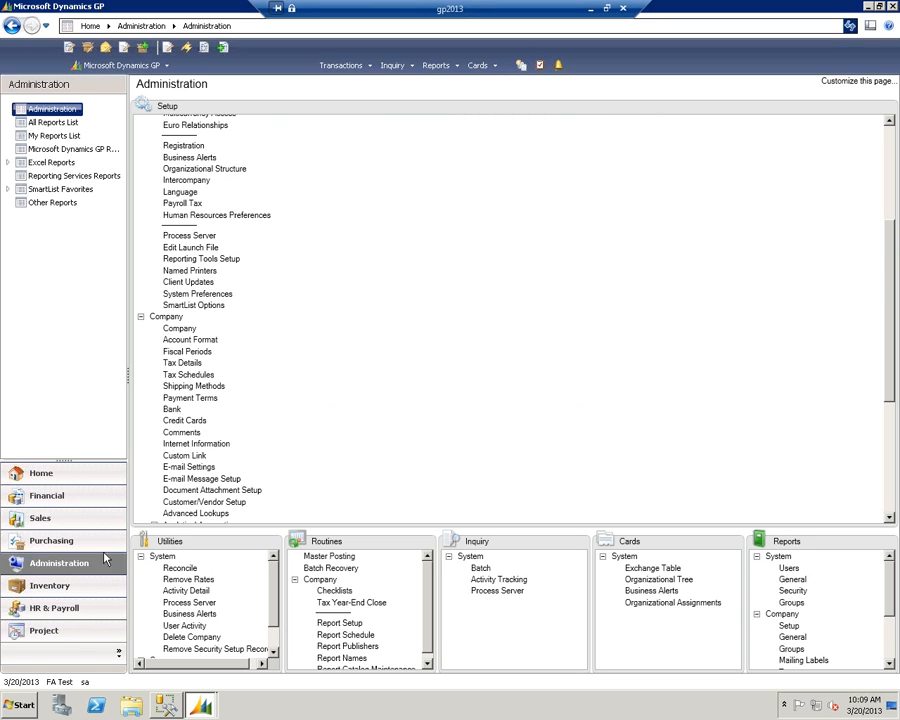
- Open the Fixed Assets Calendar Setup and start a calendar with ID CONVERSION and description Conversion
{"action": "left_click", "coordinate": [56, 500]}
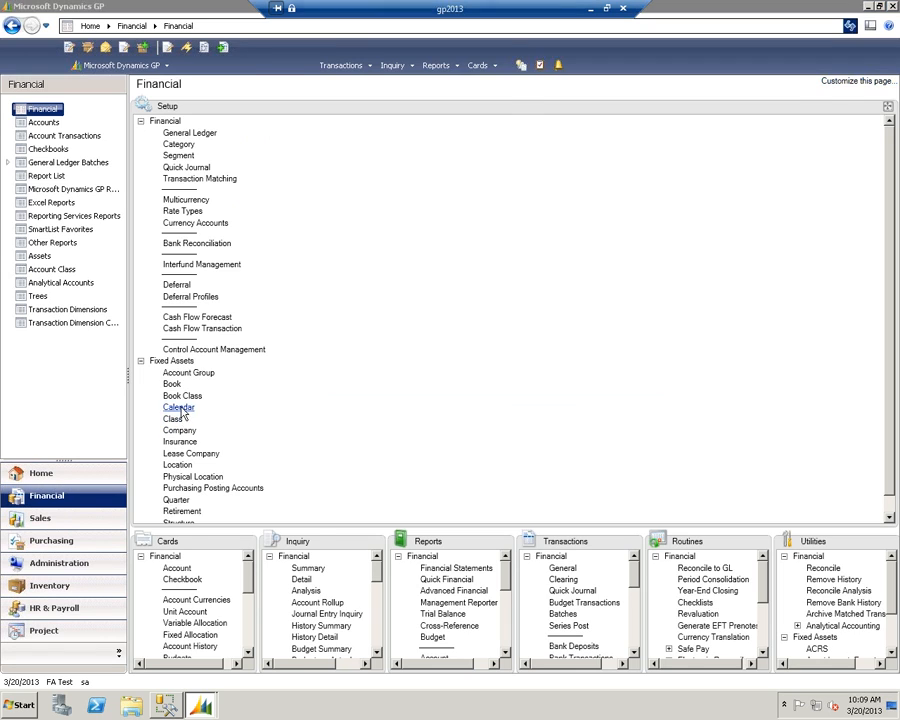
{"action": "left_click", "coordinate": [175, 407]}
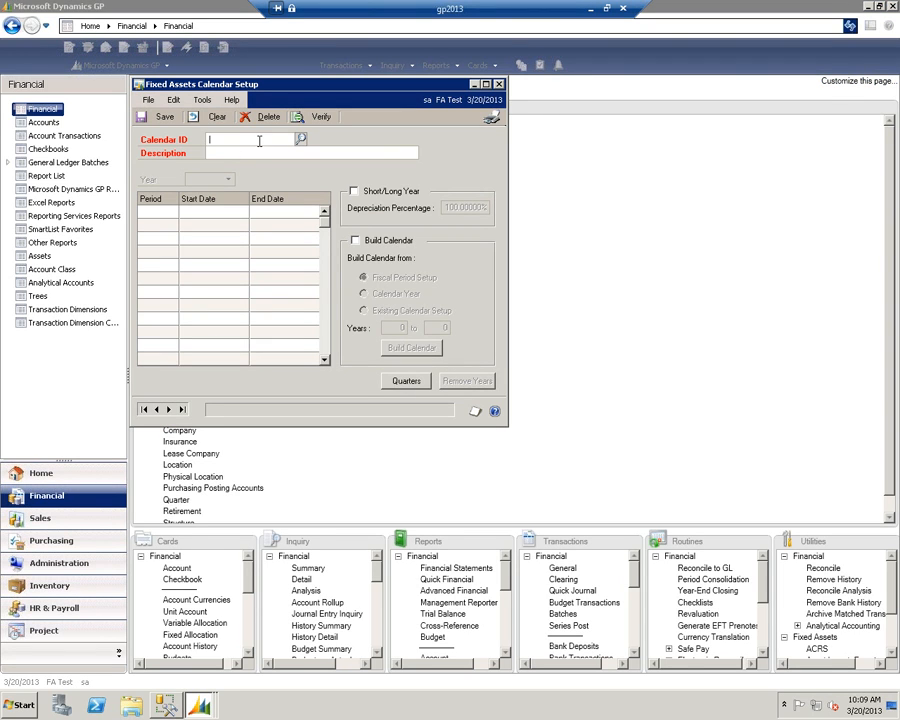
{"action": "type", "text": "CONVERSION"}
{"action": "key", "text": "Tab"}
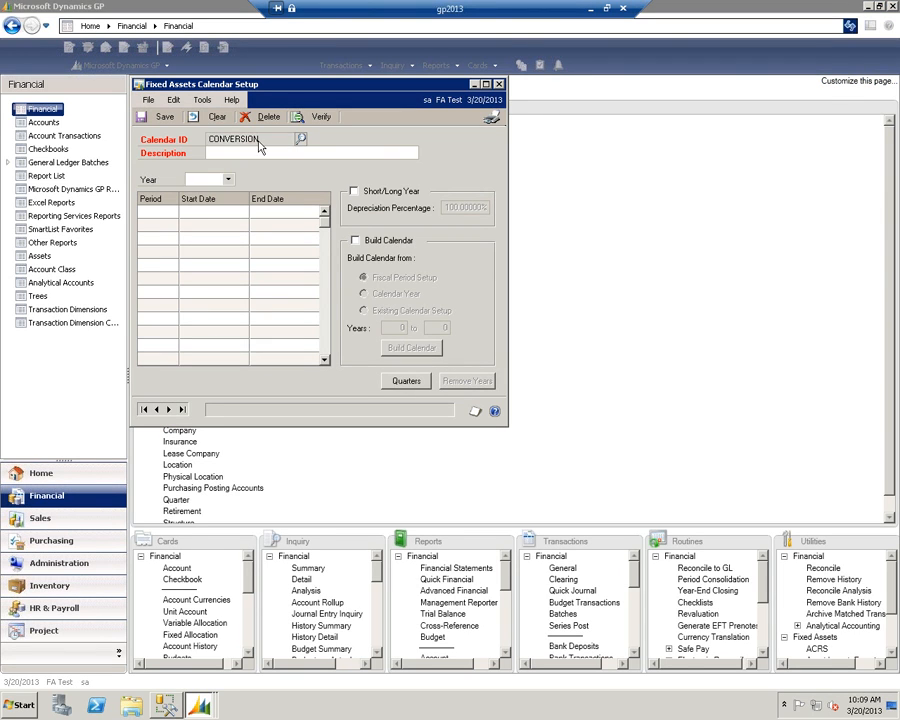
{"action": "type", "text": "Conversion"}
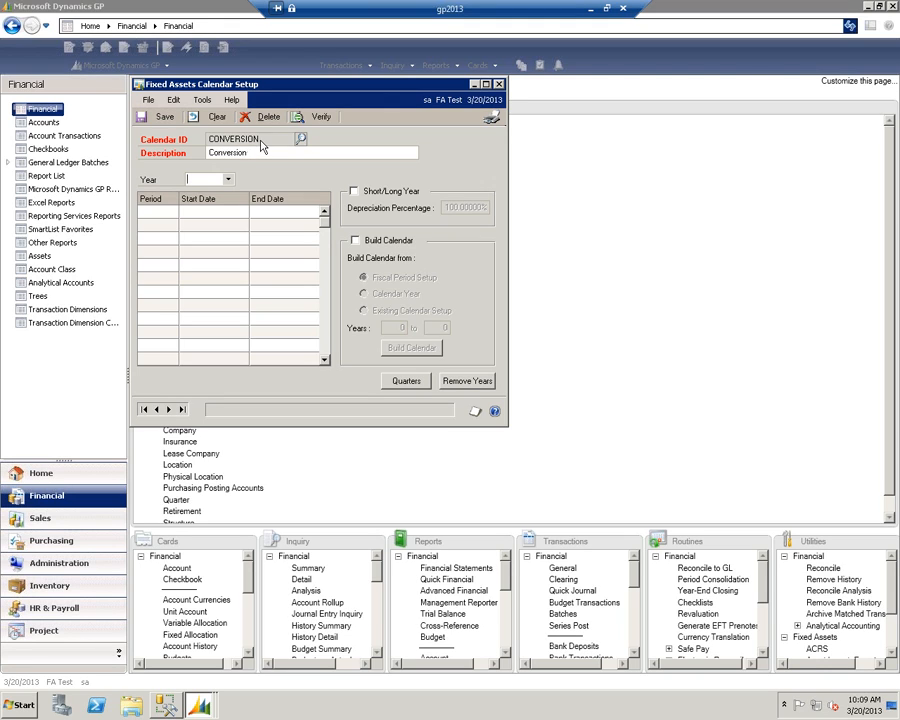
{"action": "key", "text": "Tab"}
- Build the calendar from Fiscal Period Setup for years 1901 to 2199 and check its 2014 and 2015 period dates
{"action": "left_click", "coordinate": [355, 241]}
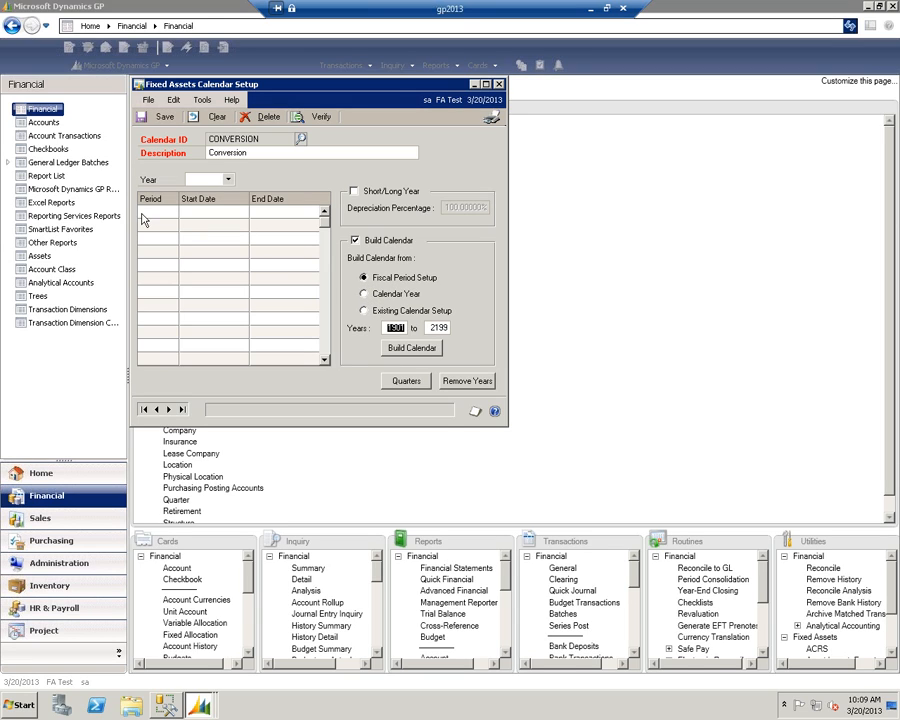
{"action": "left_click", "coordinate": [397, 350]}
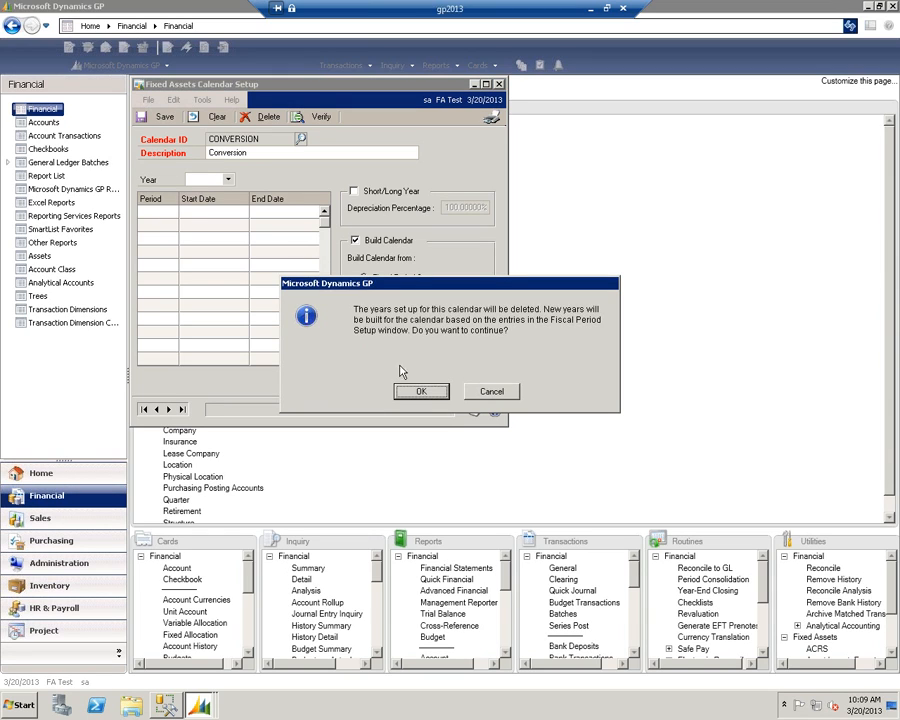
{"action": "left_click", "coordinate": [420, 392]}
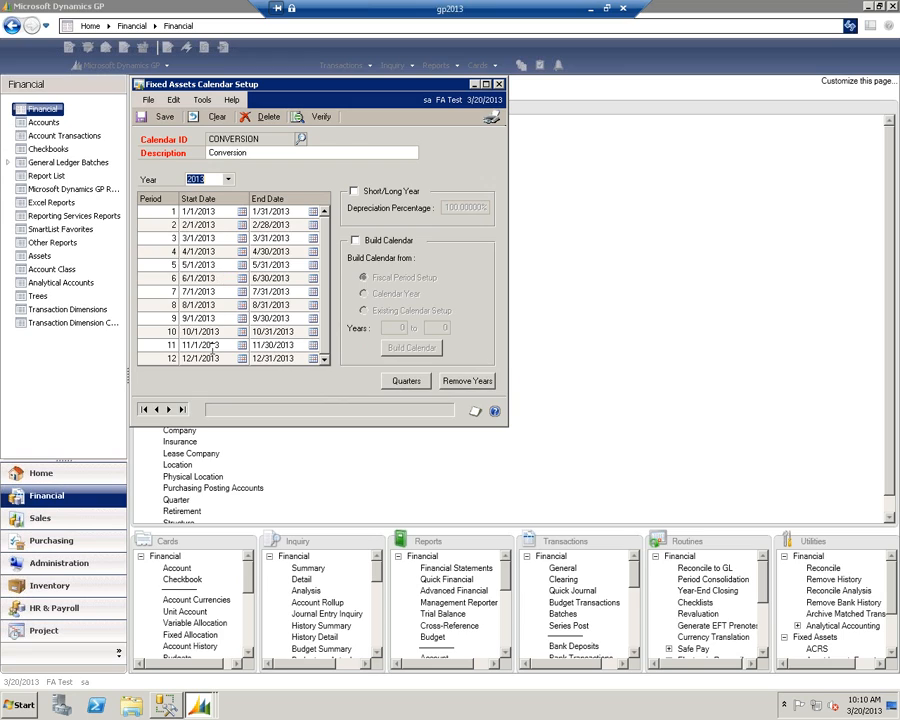
{"action": "left_click", "coordinate": [228, 179]}
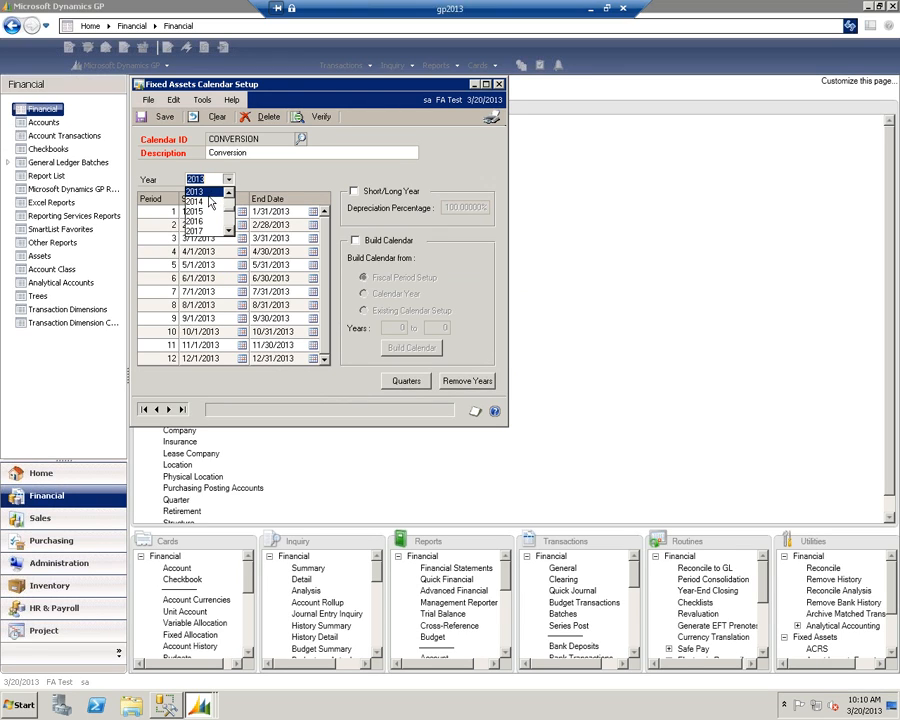
{"action": "left_click", "coordinate": [207, 202]}
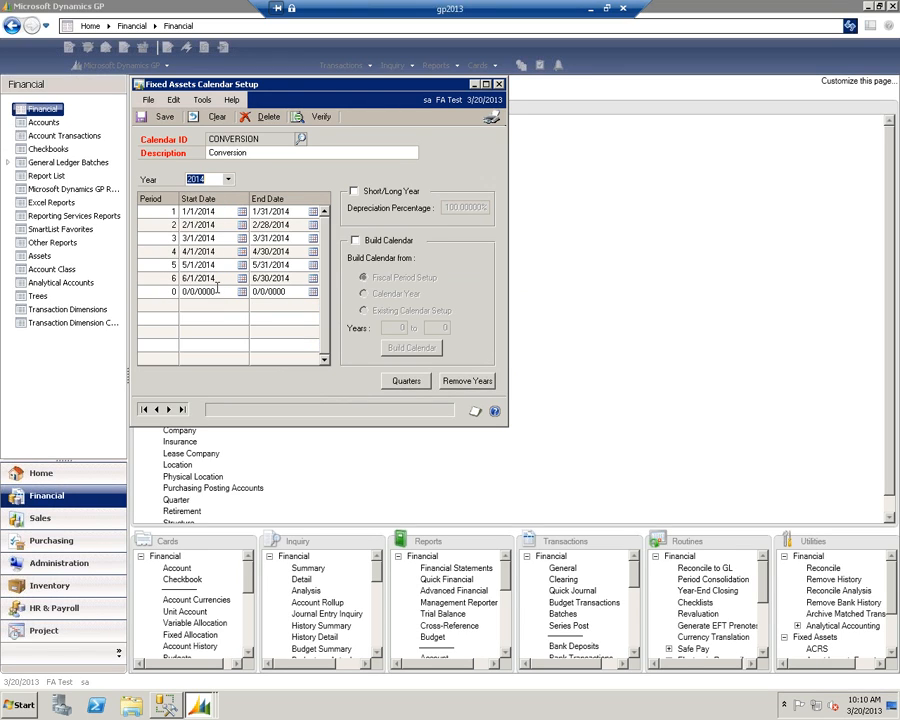
{"action": "left_click", "coordinate": [228, 179]}
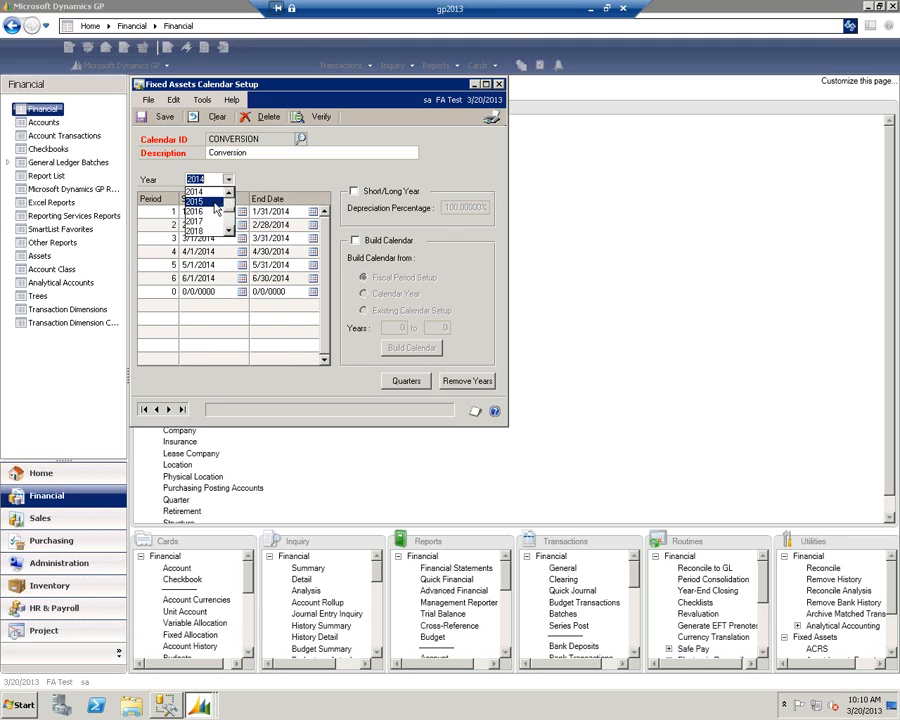
{"action": "left_click", "coordinate": [207, 215]}
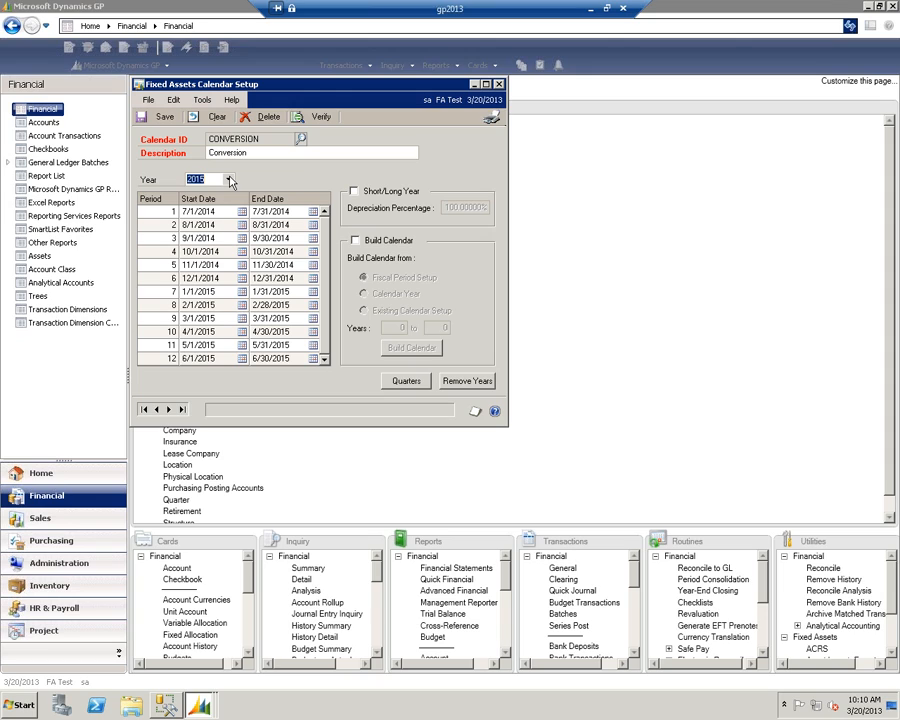
- Mark calendar year 2014 as a short/long year with a depreciation percentage of 50
{"action": "left_click", "coordinate": [229, 180]}
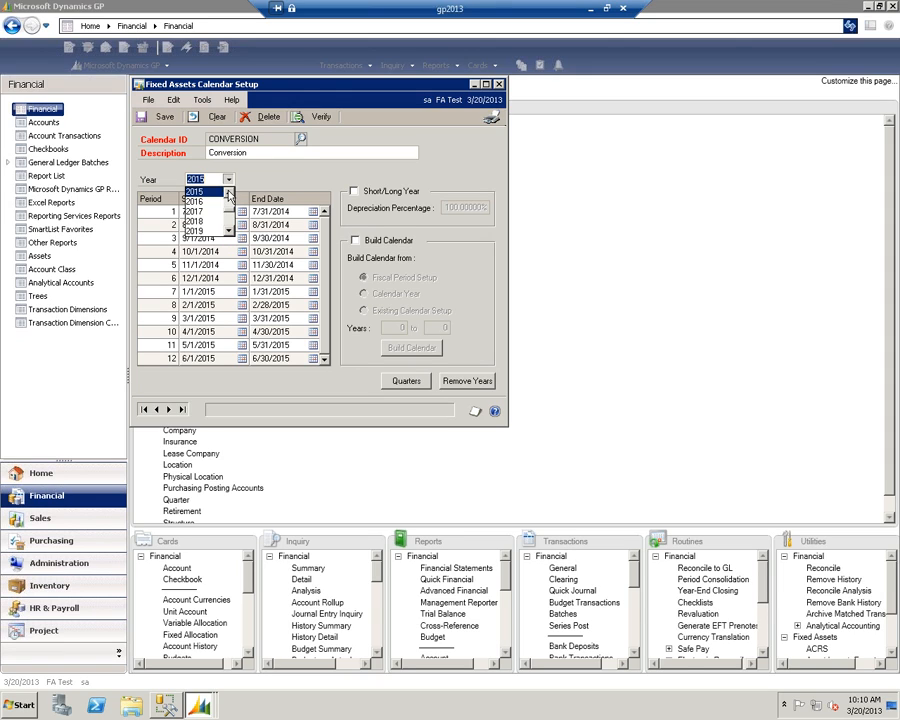
{"action": "left_click", "coordinate": [229, 192]}
{"action": "left_click", "coordinate": [196, 191]}
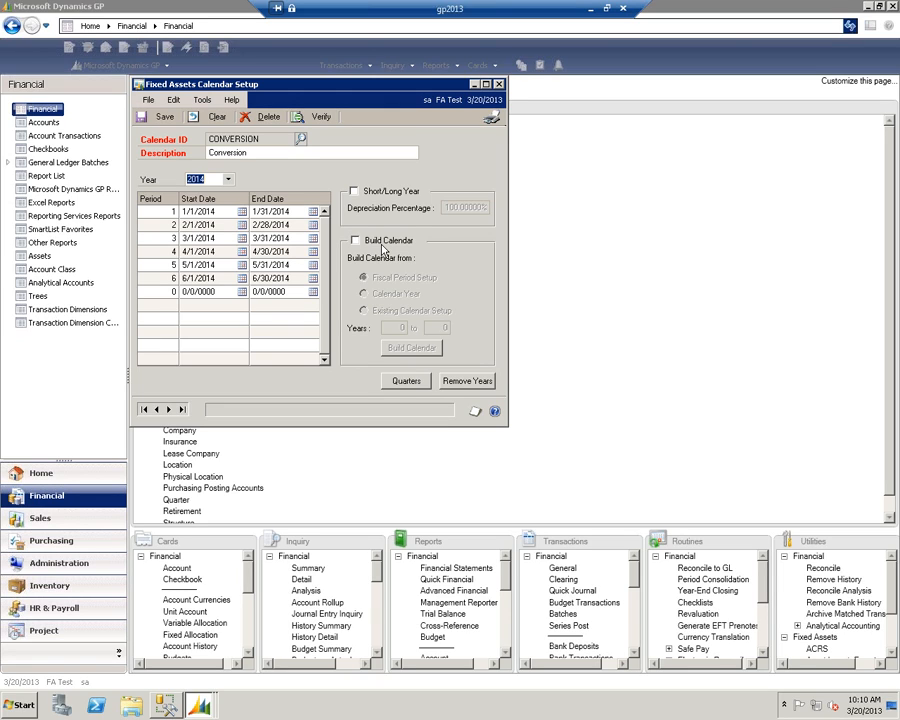
{"action": "left_click", "coordinate": [352, 192]}
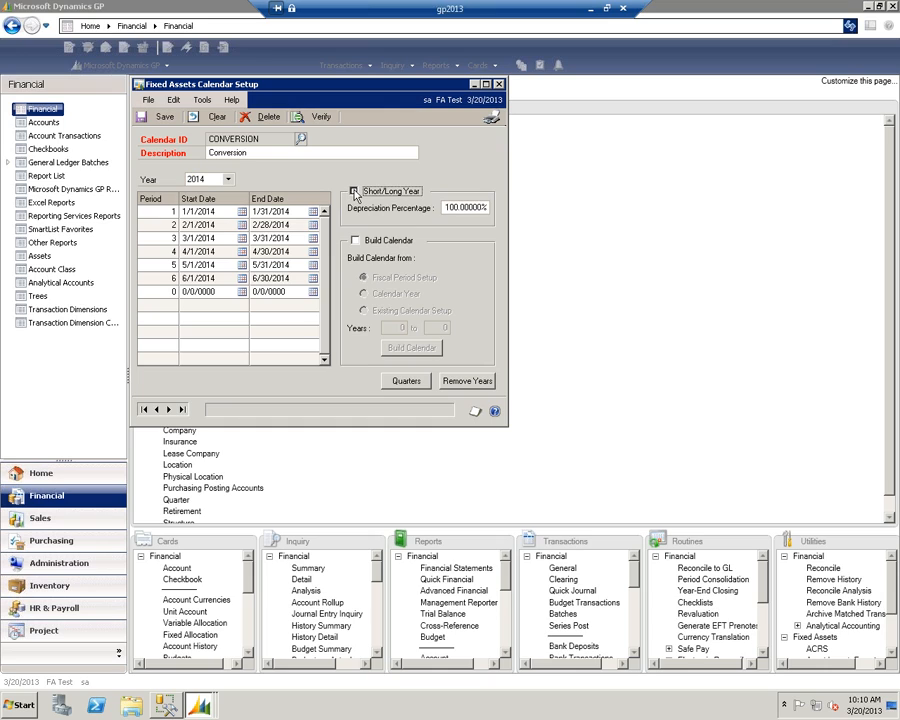
{"action": "left_click", "coordinate": [455, 208]}
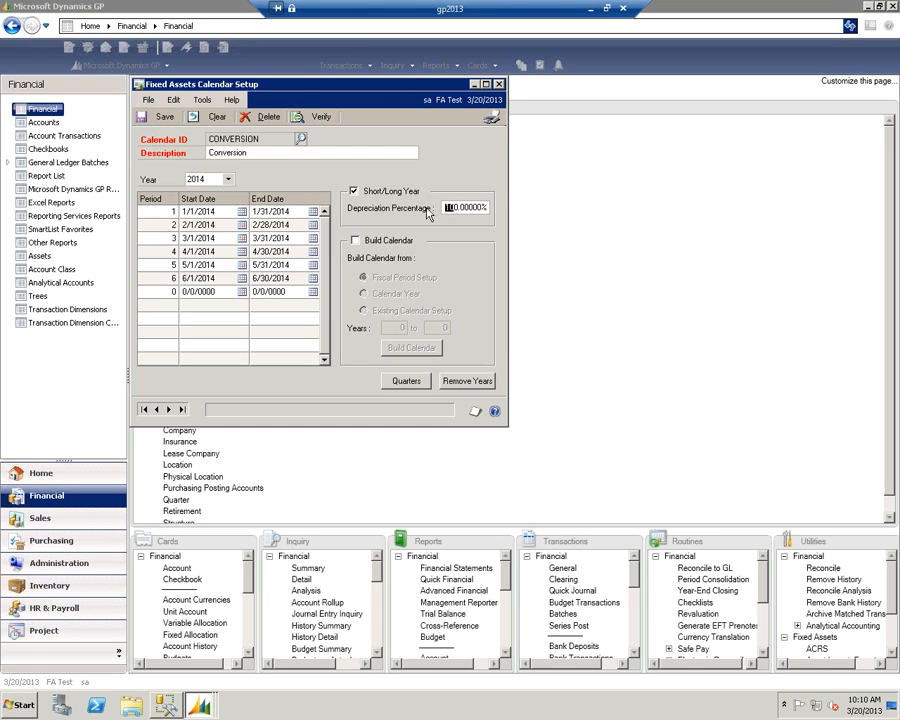
{"action": "type", "text": "50"}
{"action": "key", "text": "Tab"}
- Open the calendar's Quarter Setup for 2013 and set the 1st quarter from 1/1/2013 to 3/31/2013
{"action": "left_click", "coordinate": [406, 381]}
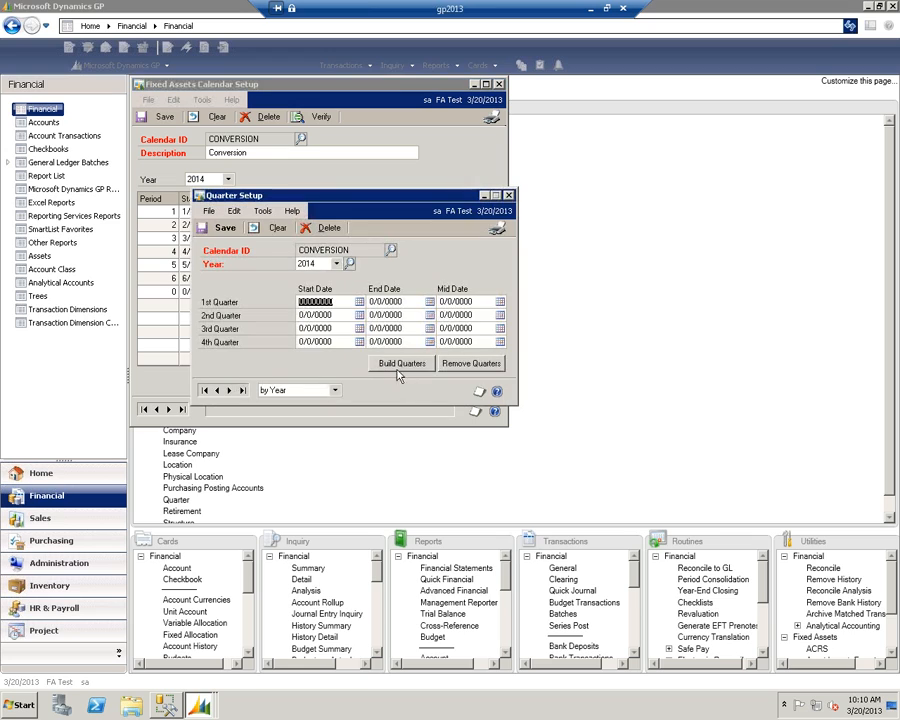
{"action": "left_click", "coordinate": [337, 264]}
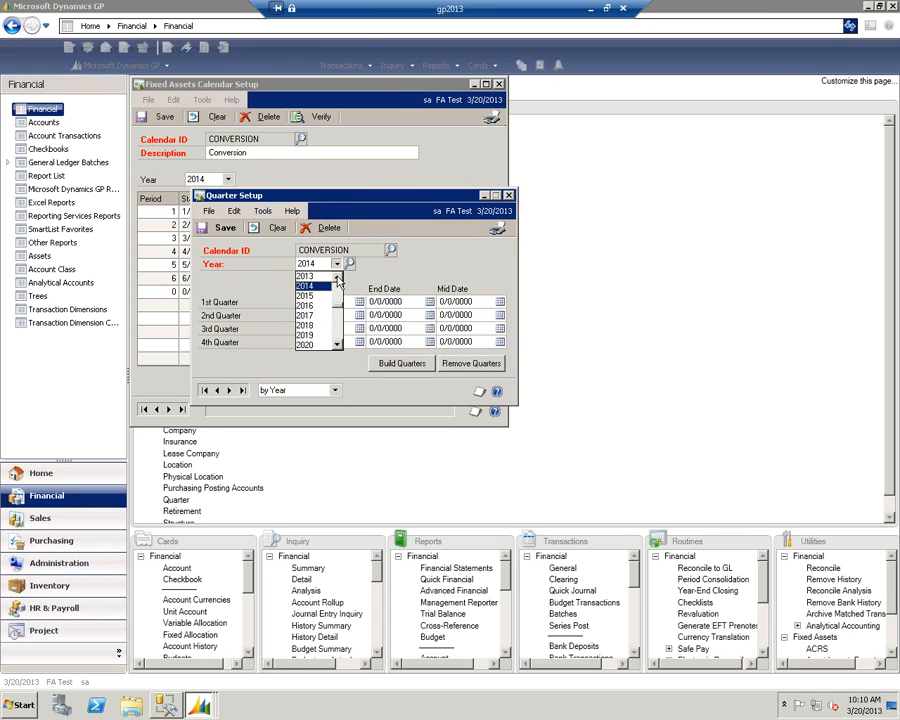
{"action": "left_click", "coordinate": [310, 276]}
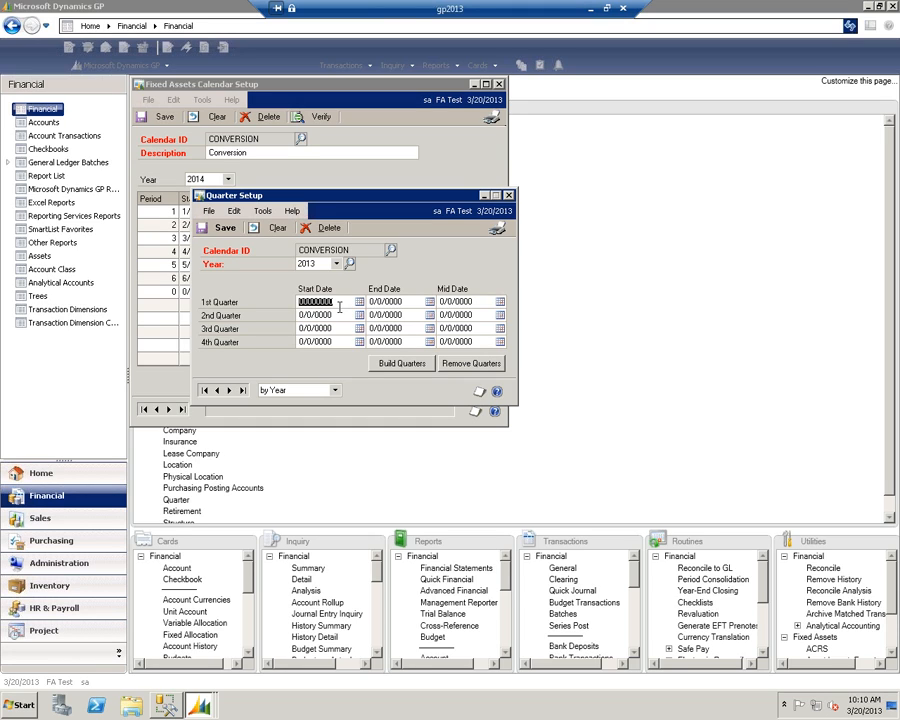
{"action": "type", "text": "01"}
{"action": "type", "text": "2013"}
{"action": "key", "text": "Tab"}
{"action": "type", "text": "03312013"}
{"action": "key", "text": "Tab"}
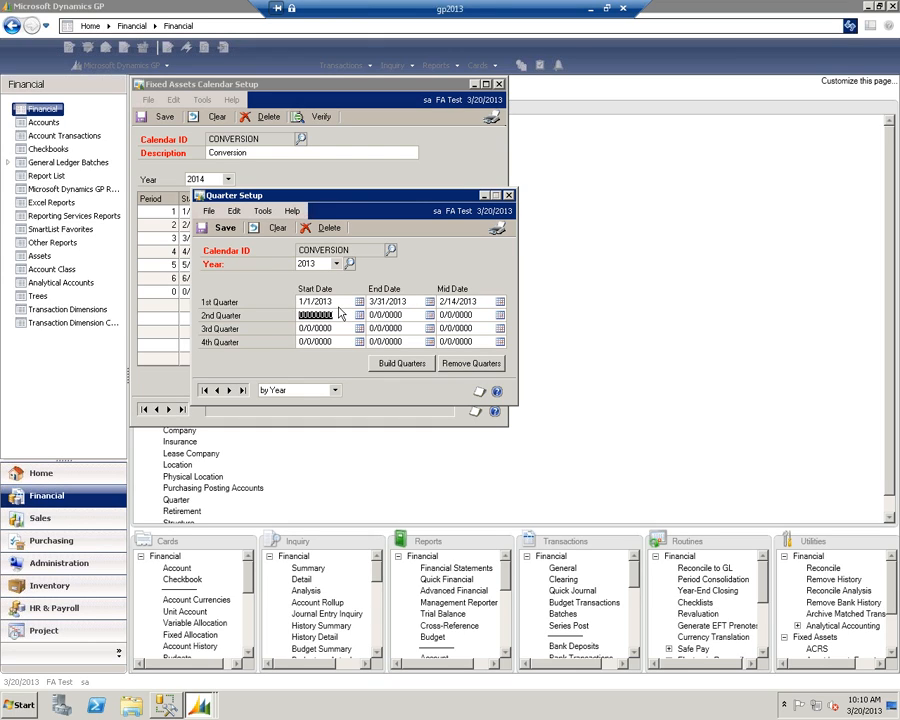
- Set the 2nd quarter of 2013 from 4/1/2013 to 6/30/2013
{"action": "type", "text": "0401"}
{"action": "key", "text": "Tab"}
{"action": "type", "text": "0430"}
{"action": "key", "text": "Tab"}
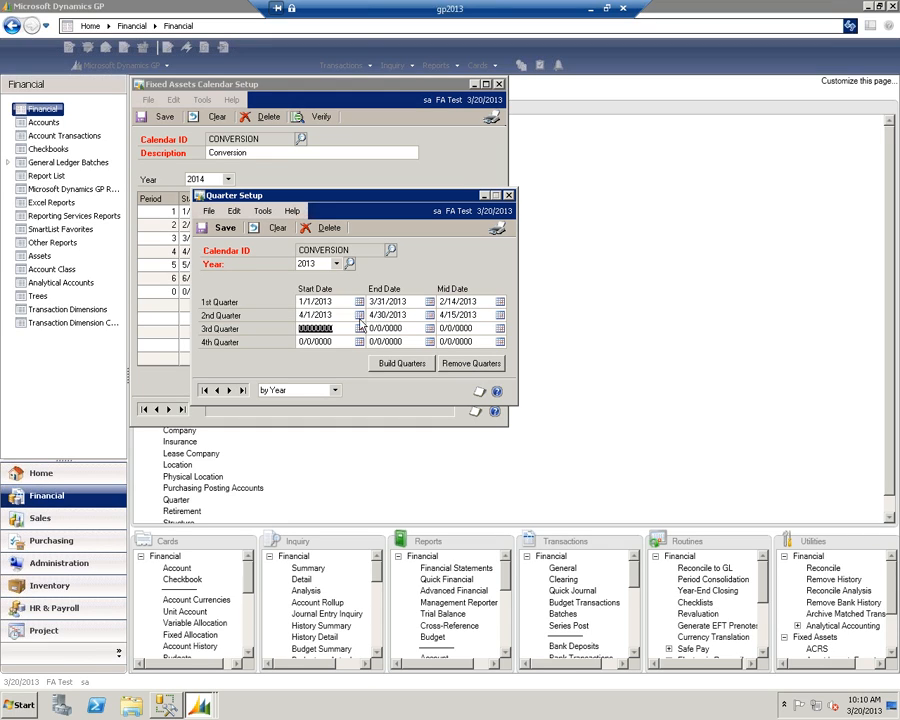
{"action": "double_click", "coordinate": [372, 315]}
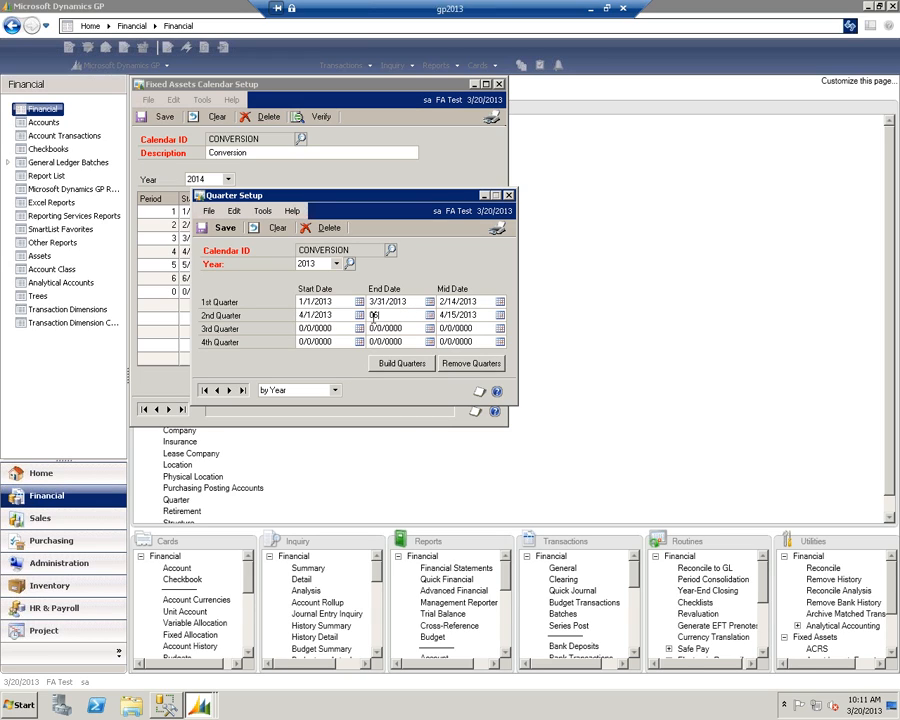
{"action": "type", "text": "06301"}
{"action": "key", "text": "Tab"}
- Set the 3rd quarter of 2013 from 7/1/2013 to 9/30/2013
{"action": "key", "text": "Tab"}
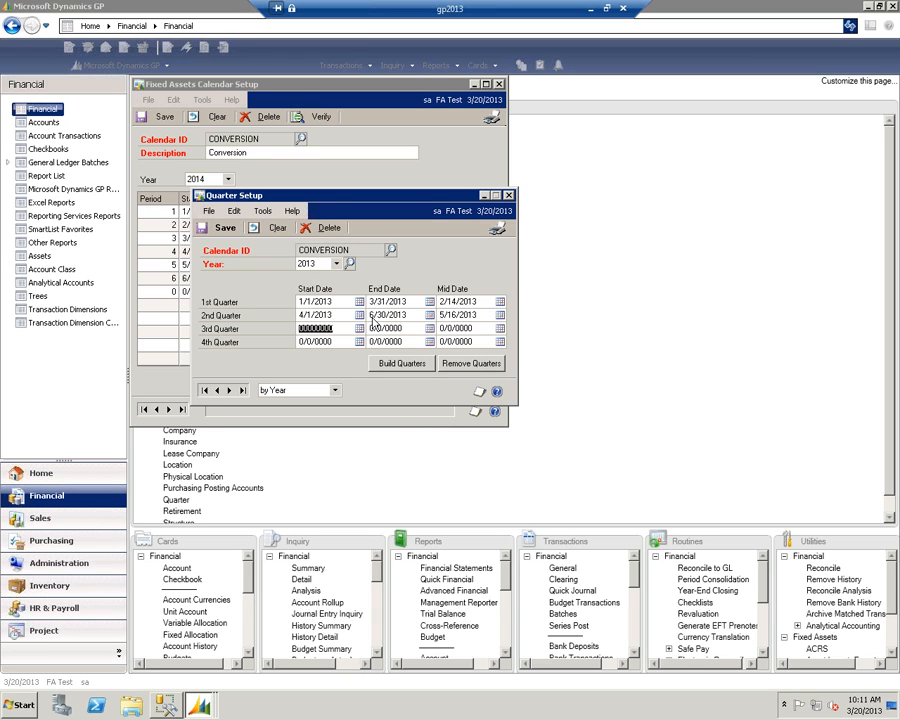
{"action": "type", "text": "0701"}
{"action": "key", "text": "Tab"}
{"action": "type", "text": "09"}
{"action": "key", "text": "BackSpace"}
{"action": "key", "text": "BackSpace"}
{"action": "type", "text": "0930"}
- Set the 4th quarter of 2013 from 10/1/2013 to 12/31/2013
{"action": "key", "text": "Tab"}
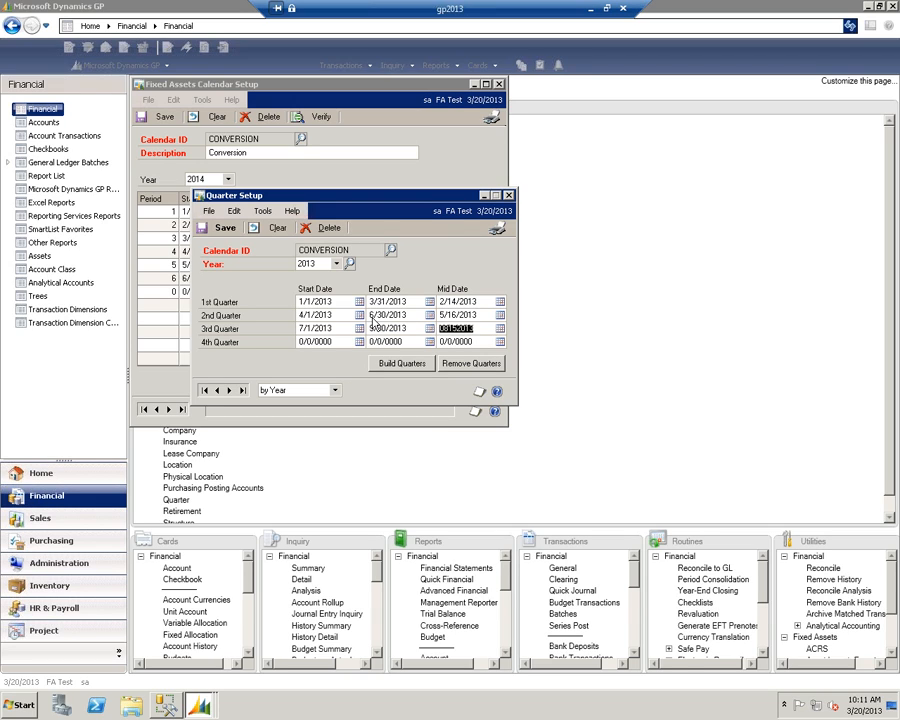
{"action": "key", "text": "Tab"}
{"action": "type", "text": "10/1/201"}
{"action": "key", "text": "Tab"}
{"action": "type", "text": "12311"}
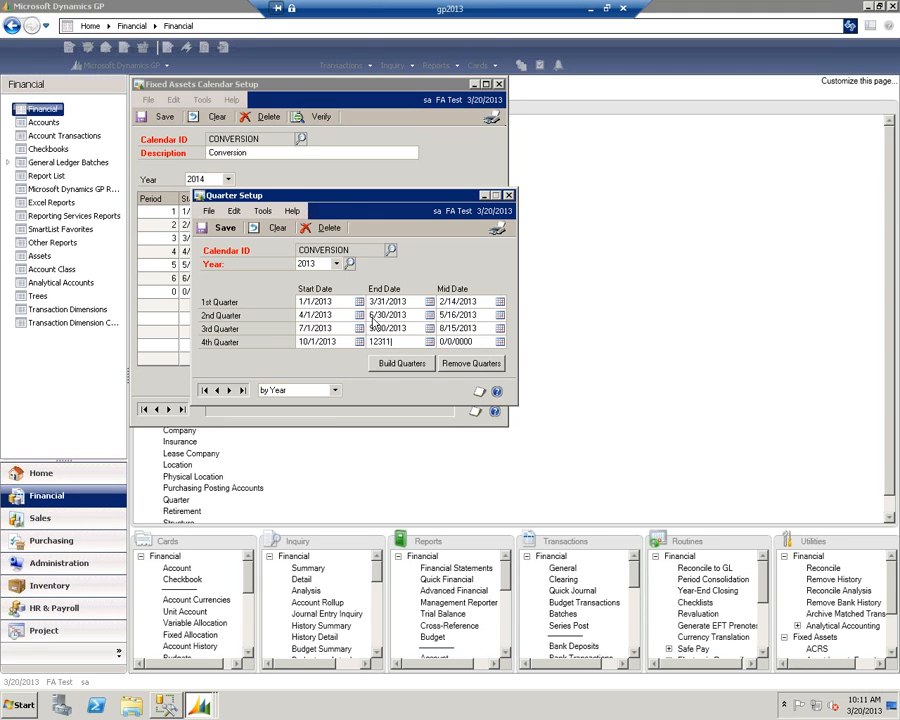
{"action": "key", "text": "Tab"}
- Build the quarters for all years of the CONVERSION calendar and close Quarter Setup
{"action": "left_click", "coordinate": [393, 365]}
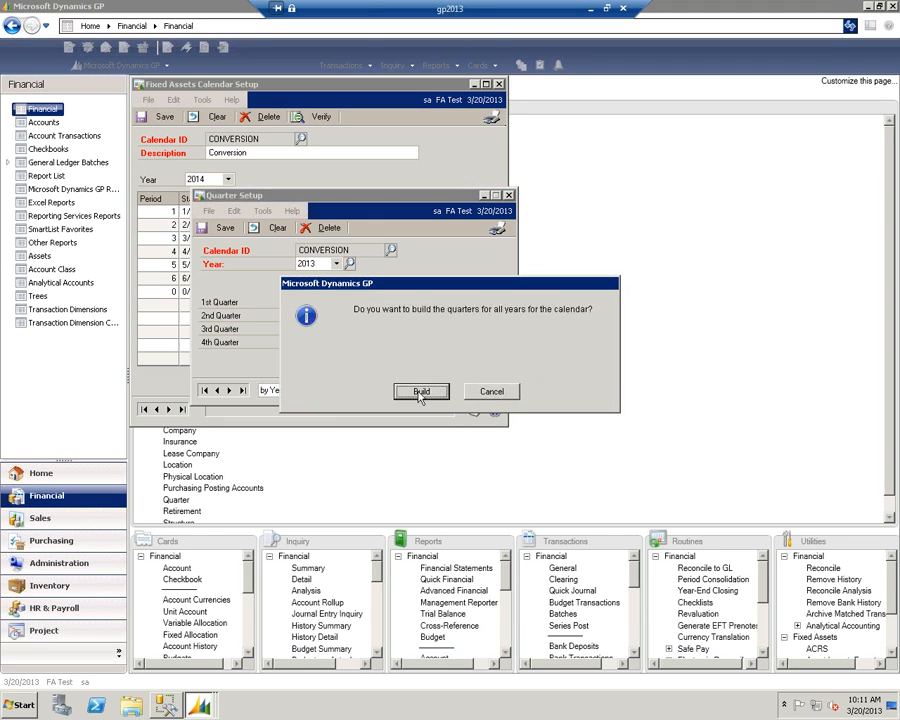
{"action": "left_click", "coordinate": [421, 391]}
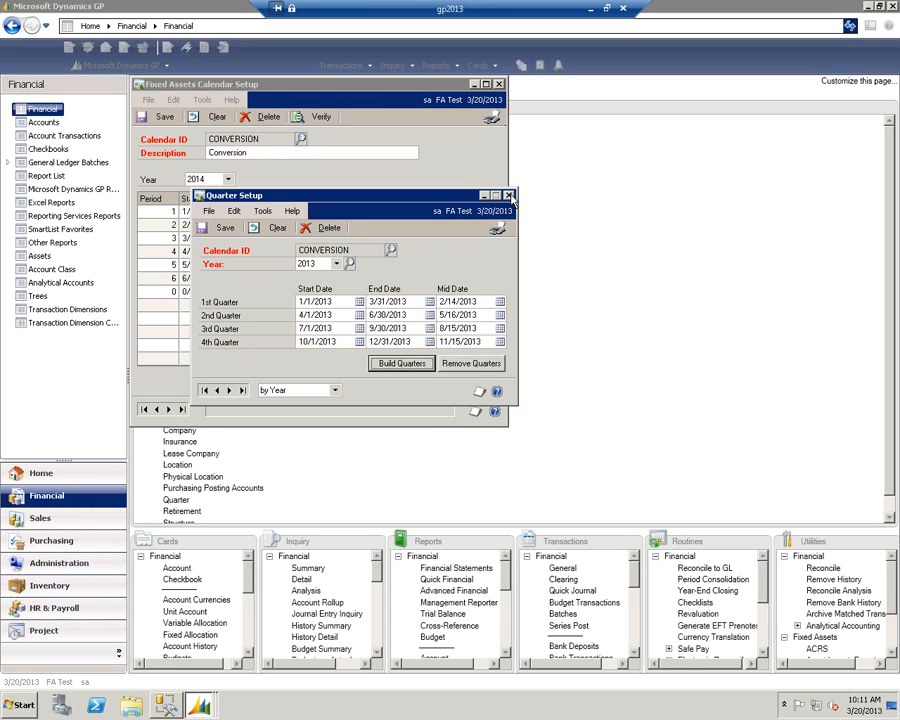
{"action": "left_click", "coordinate": [510, 196]}
- Save the CONVERSION calendar and close Fixed Assets Calendar Setup
{"action": "left_click", "coordinate": [375, 388]}
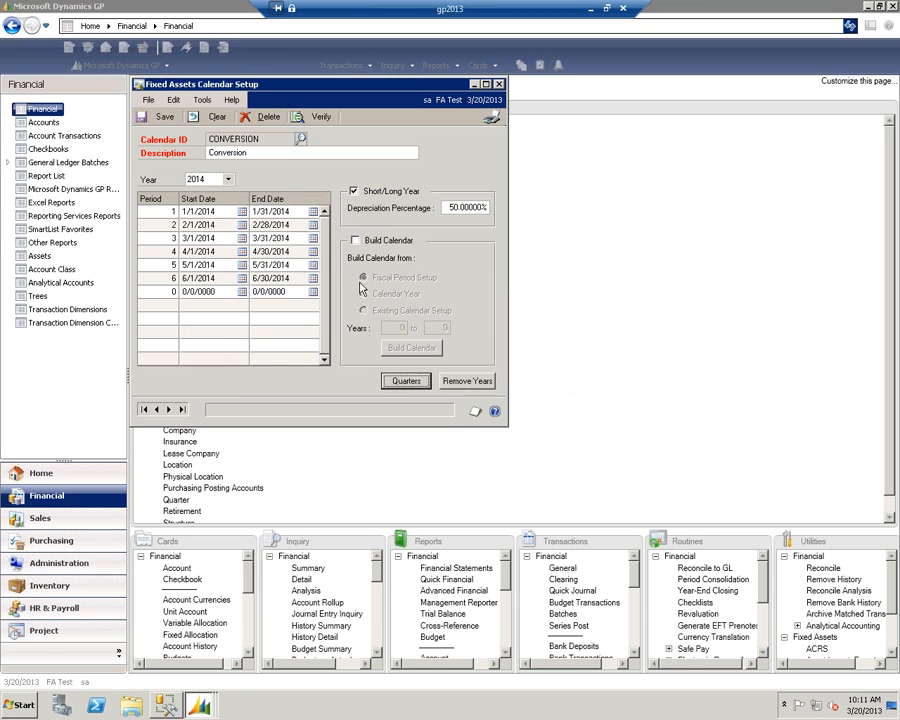
{"action": "left_click", "coordinate": [158, 116]}
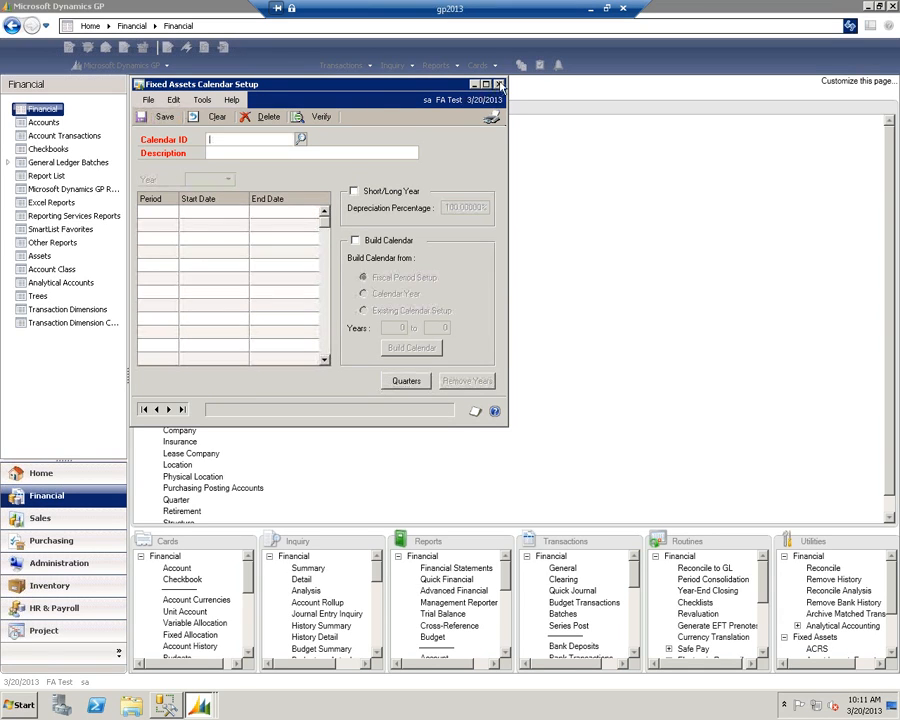
{"action": "left_click", "coordinate": [500, 85]}
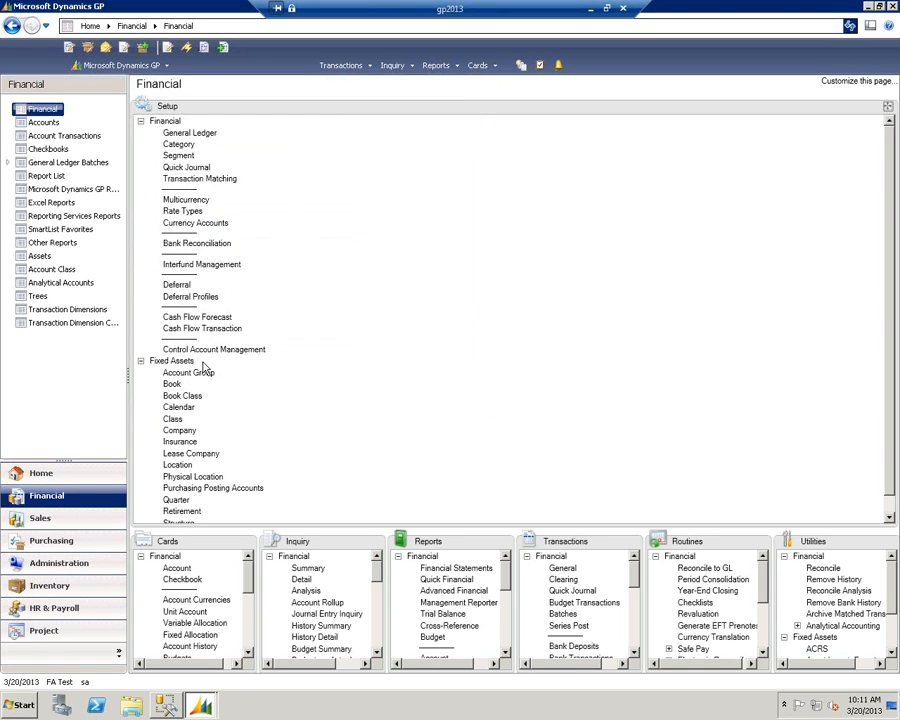
- Review the calendar, current fiscal year and depreciation period of the INTERNAL and TAX books in Book Setup
{"action": "left_click", "coordinate": [173, 383]}
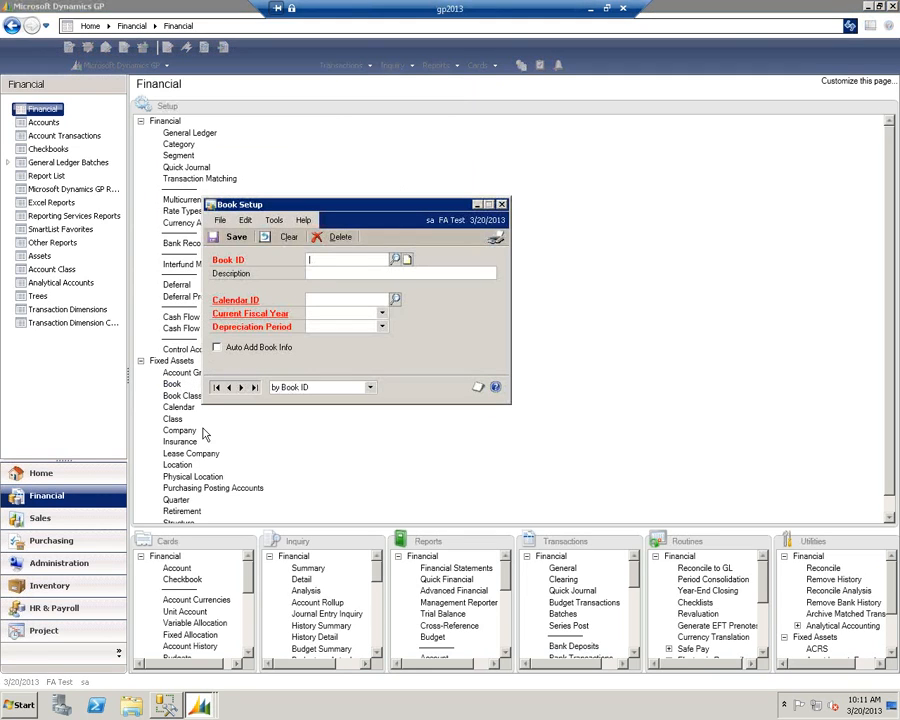
{"action": "left_click", "coordinate": [216, 388]}
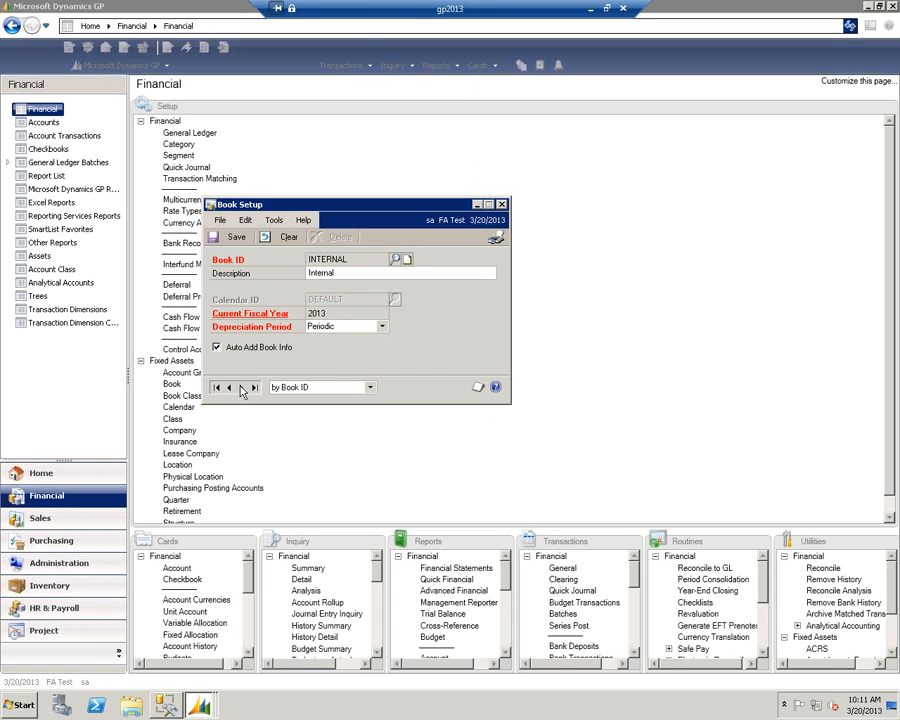
{"action": "left_click", "coordinate": [241, 388]}
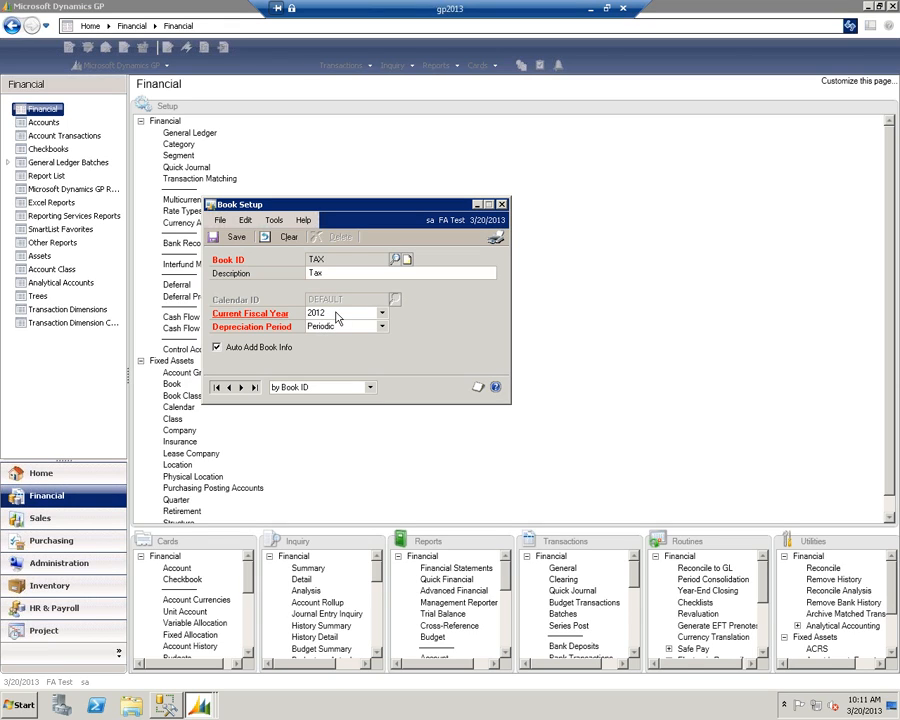
{"action": "left_click", "coordinate": [229, 388]}
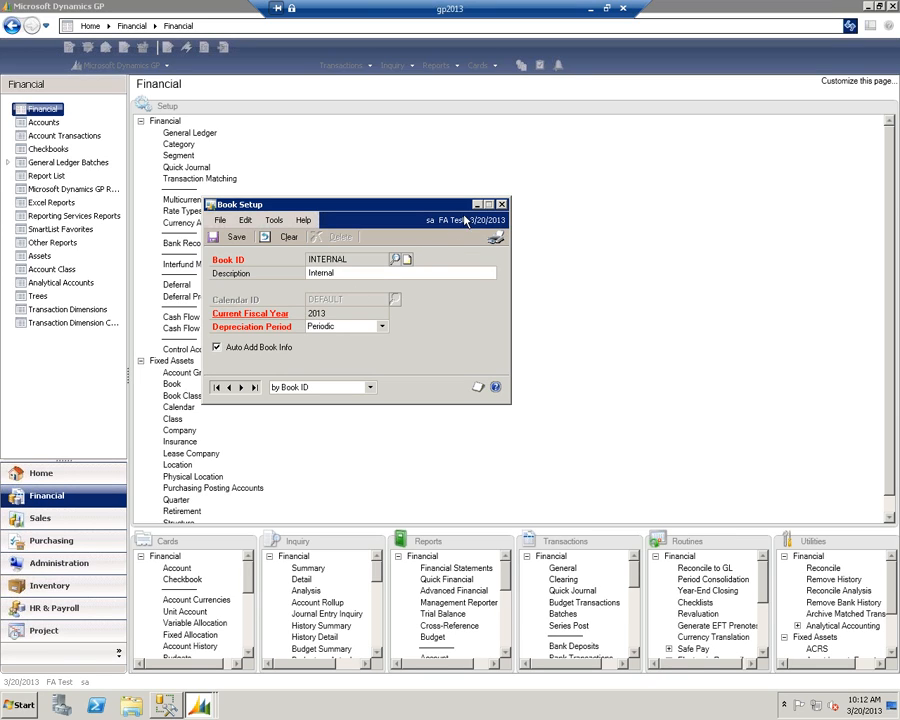
{"action": "left_click", "coordinate": [241, 387]}
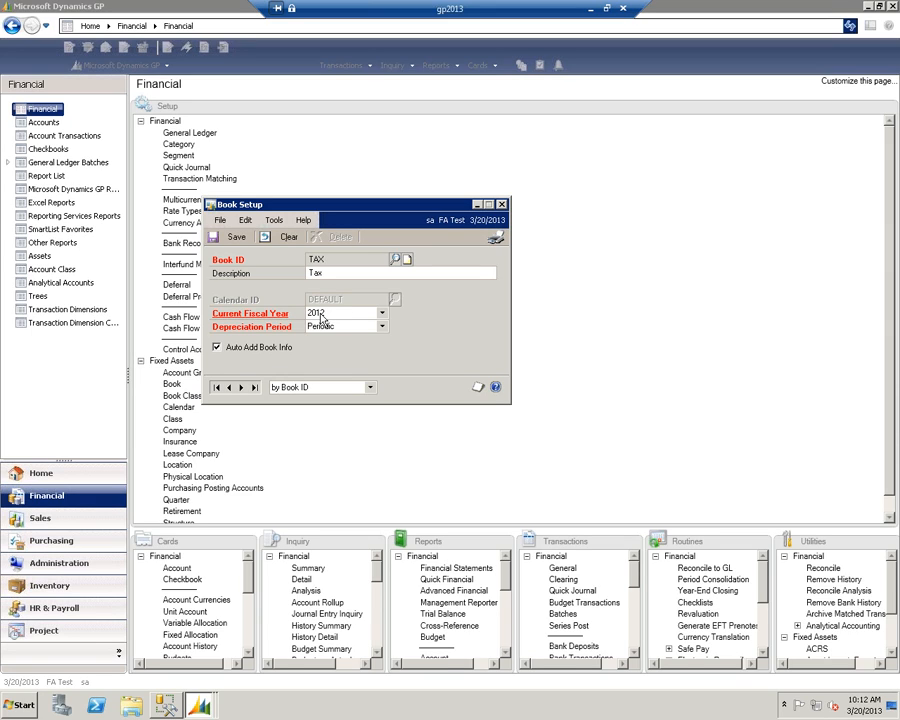
{"action": "left_click", "coordinate": [502, 205]}
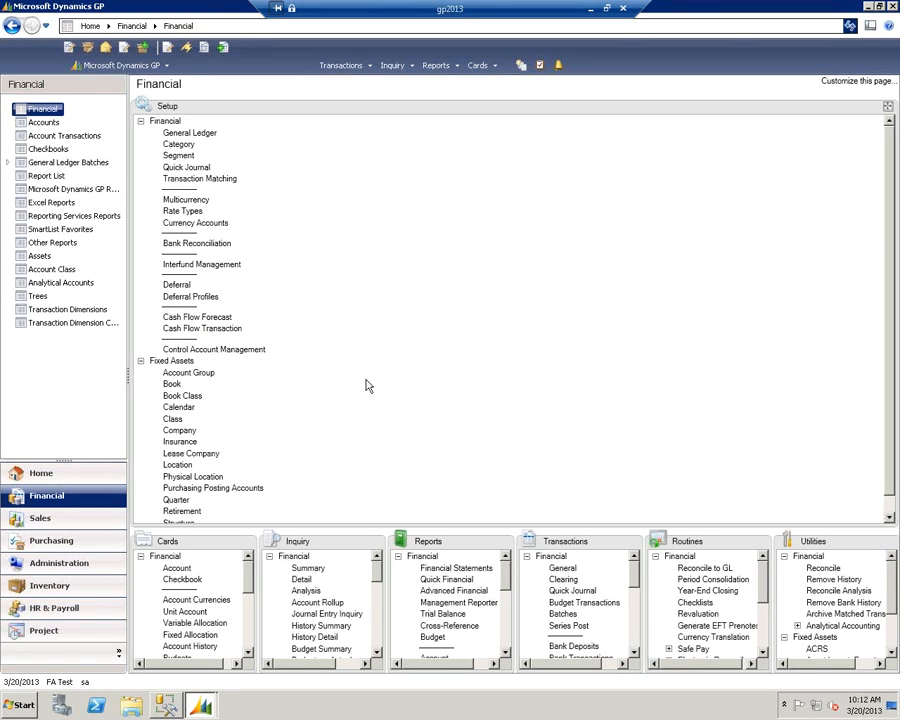
- Review the corporate book, general options and purchasing options in Fixed Assets Company Setup
{"action": "left_click", "coordinate": [178, 430]}
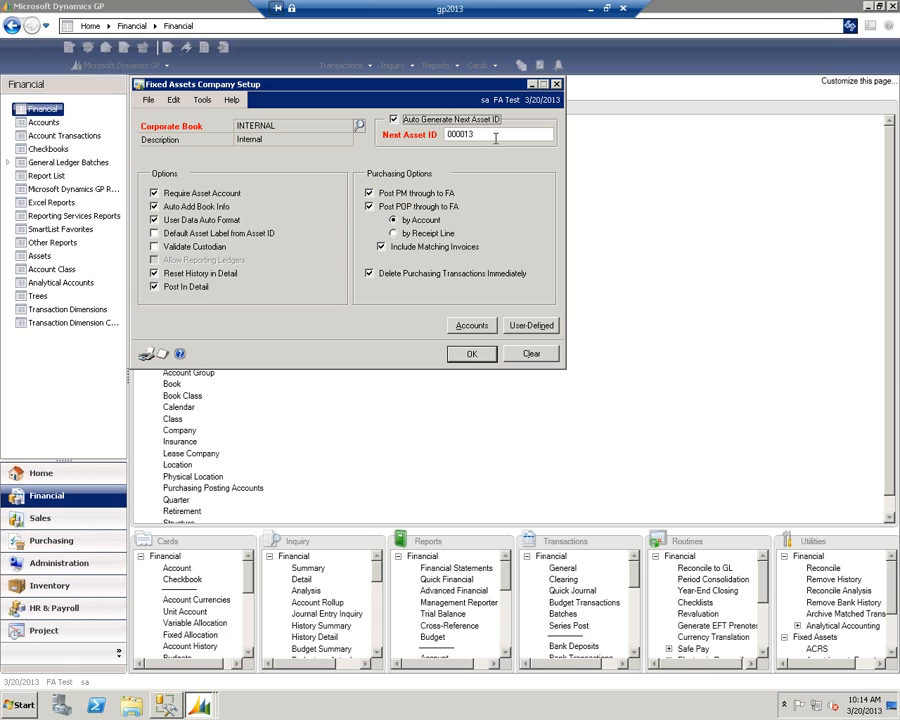
{"action": "left_click", "coordinate": [557, 86]}
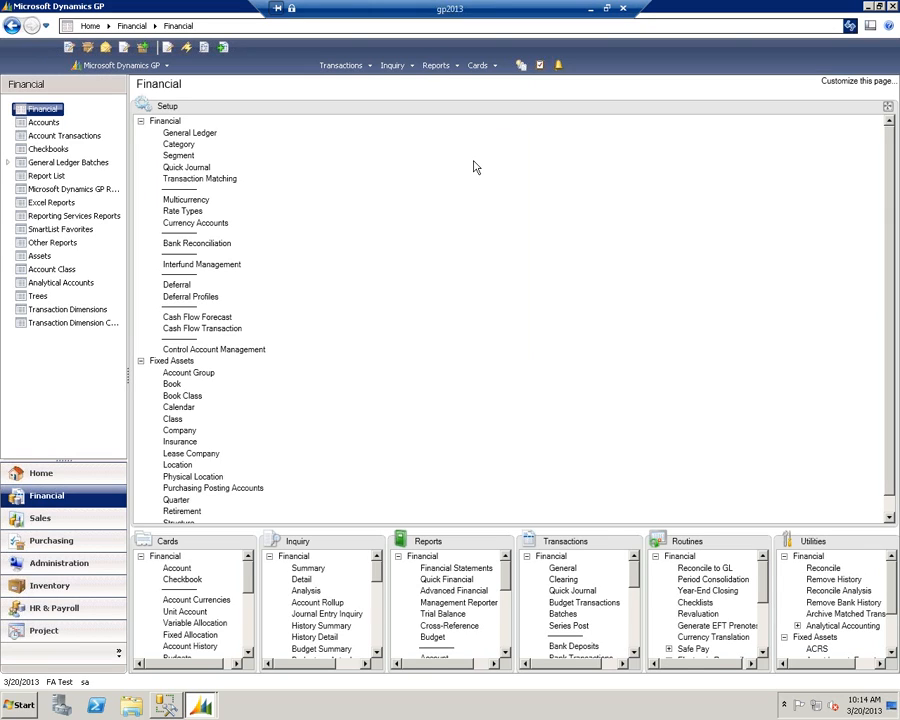
- Start a new Fixed Assets general record with the default asset ID and the description Laptop
{"action": "left_click", "coordinate": [245, 546]}
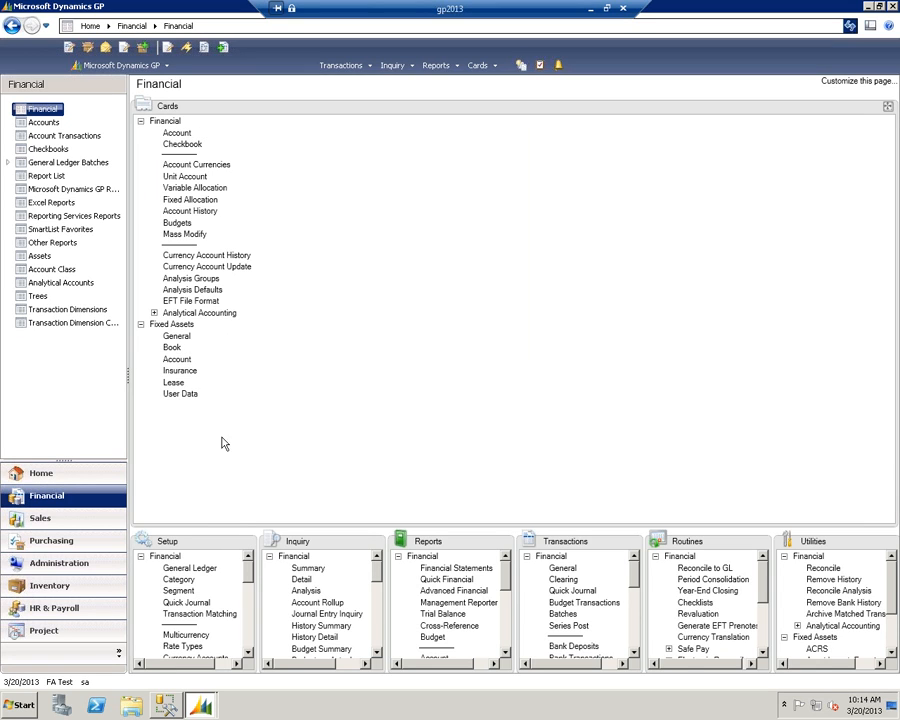
{"action": "left_click", "coordinate": [176, 336]}
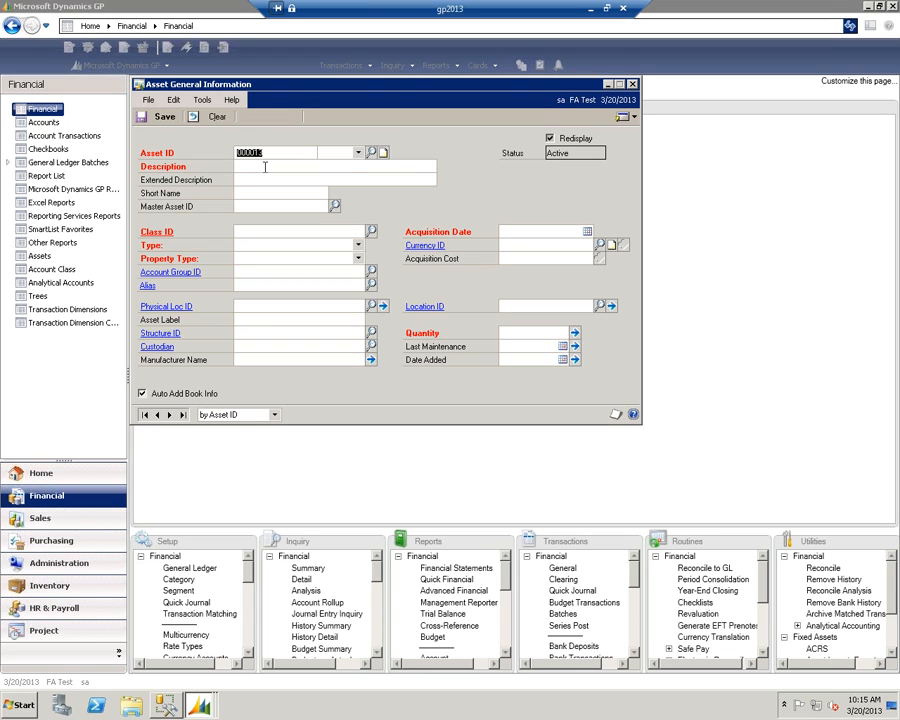
{"action": "key", "text": "Tab"}
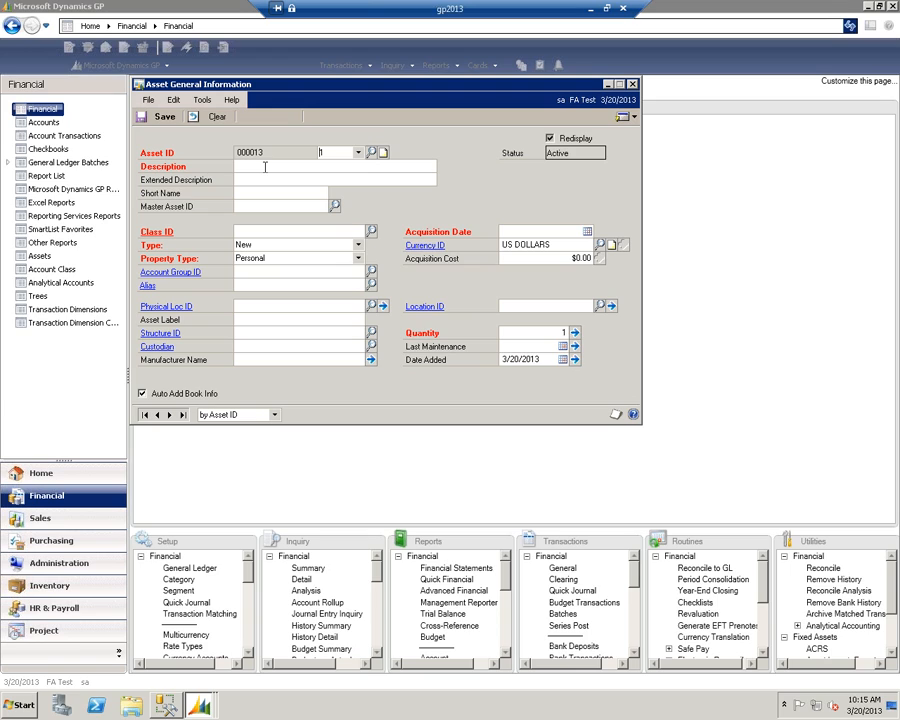
{"action": "left_click", "coordinate": [265, 167]}
{"action": "type", "text": "Laptop"}
- Assign the Office Equipment class OFFICE to the Laptop asset
{"action": "key", "text": "Tab"}
{"action": "key", "text": "Tab"}
{"action": "key", "text": "Tab"}
{"action": "key", "text": "Tab"}
{"action": "left_click", "coordinate": [371, 231]}
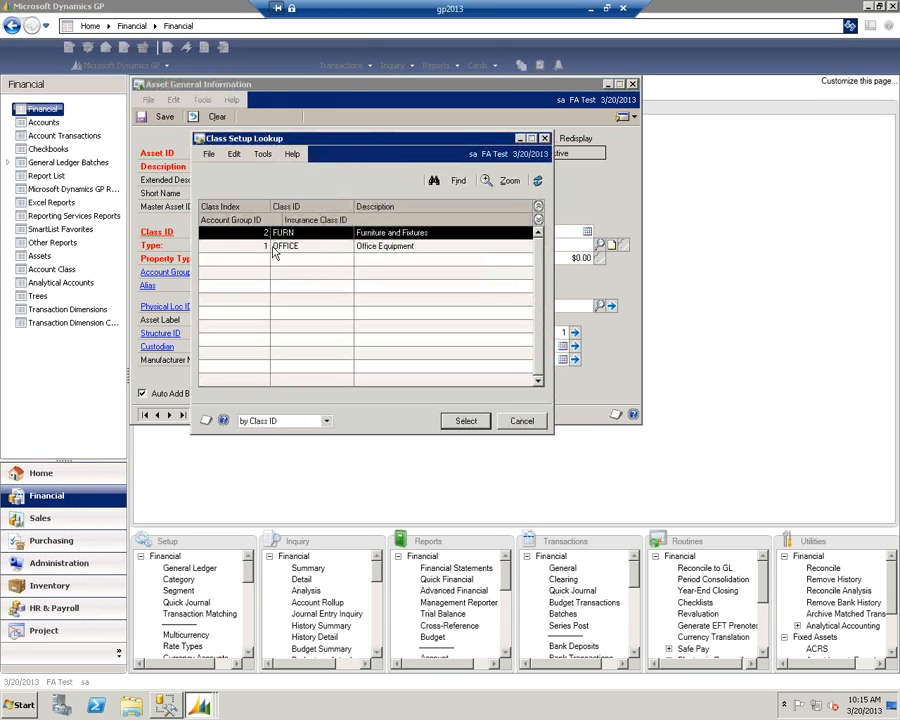
{"action": "left_click", "coordinate": [276, 248]}
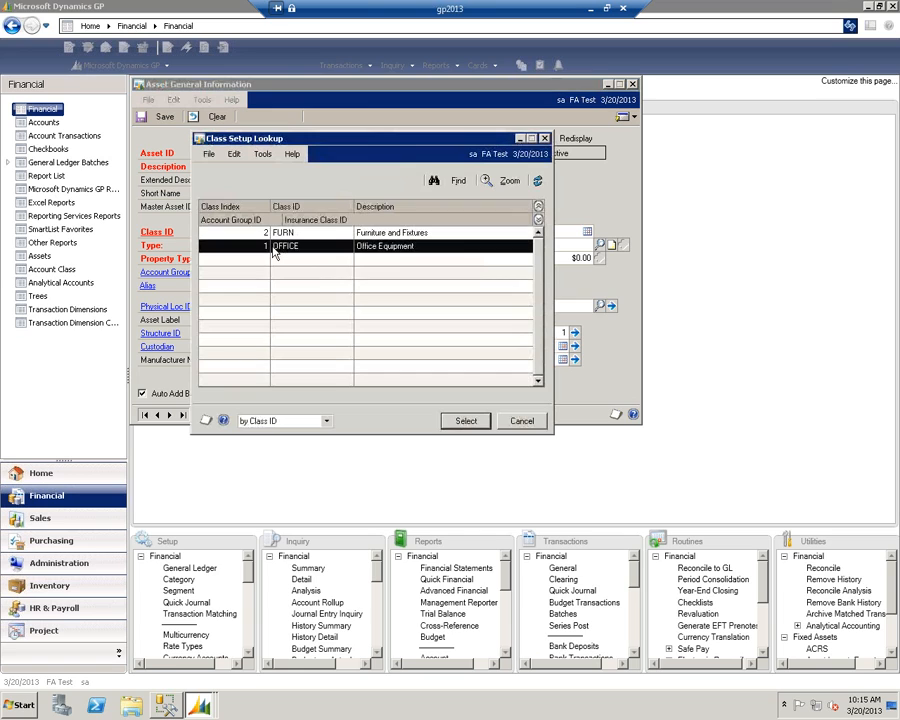
{"action": "left_click", "coordinate": [466, 420]}
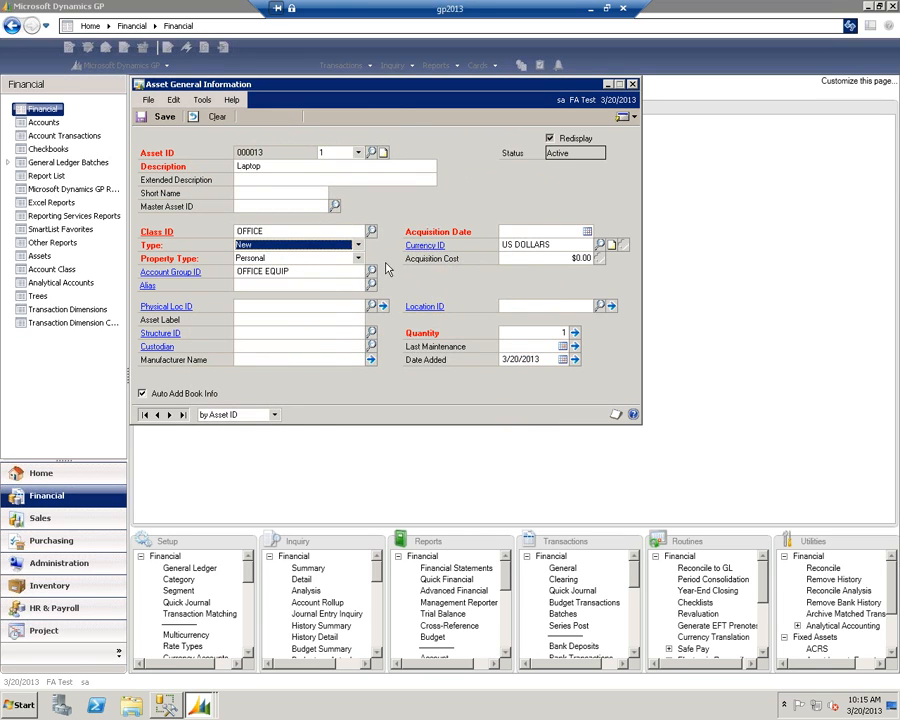
- Set the asset's acquisition date to 3/20/2013 and its acquisition cost to $2,500.00
{"action": "left_click", "coordinate": [524, 231]}
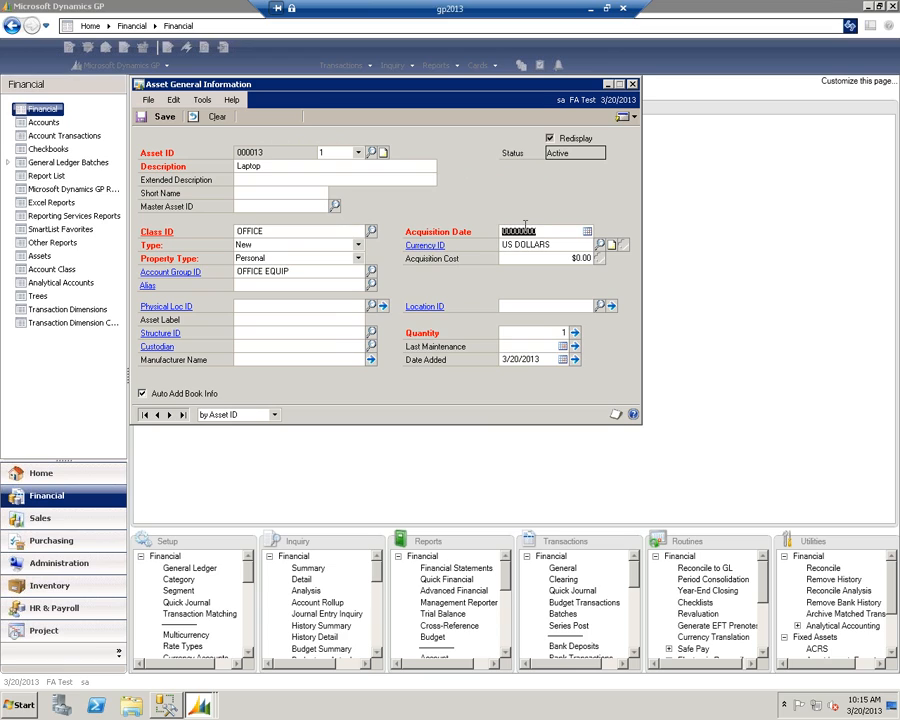
{"action": "type", "text": "20"}
{"action": "key", "text": "Tab"}
{"action": "key", "text": "Tab"}
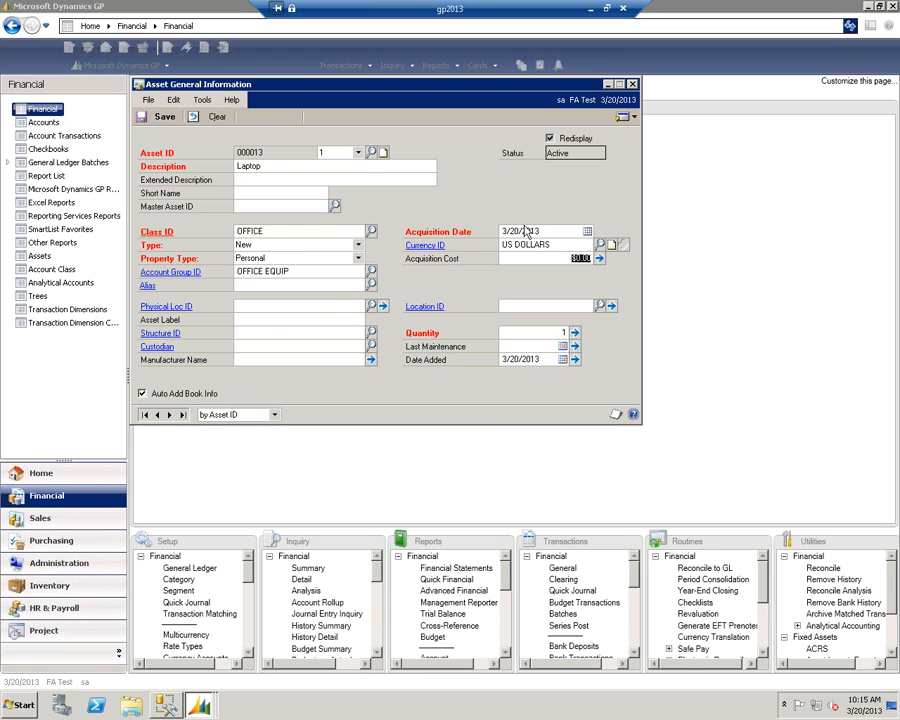
{"action": "type", "text": "2500"}
{"action": "key", "text": "Tab"}
- Assign the alias PROJ1 to the Laptop asset and save it with Auto Add Book Info turned off
{"action": "left_click", "coordinate": [281, 287]}
{"action": "left_click", "coordinate": [371, 286]}
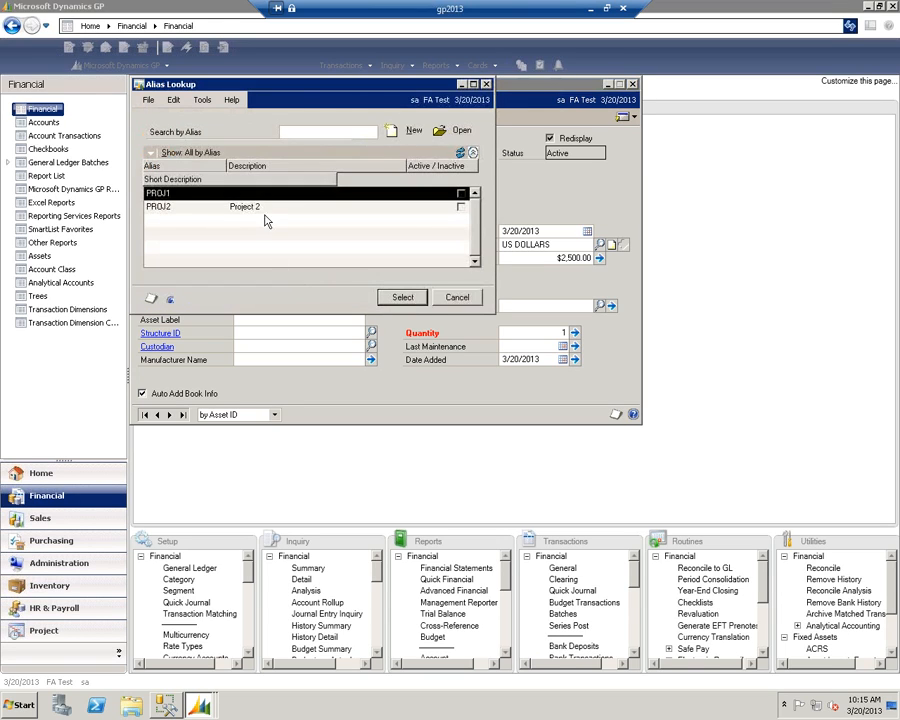
{"action": "left_click", "coordinate": [402, 297]}
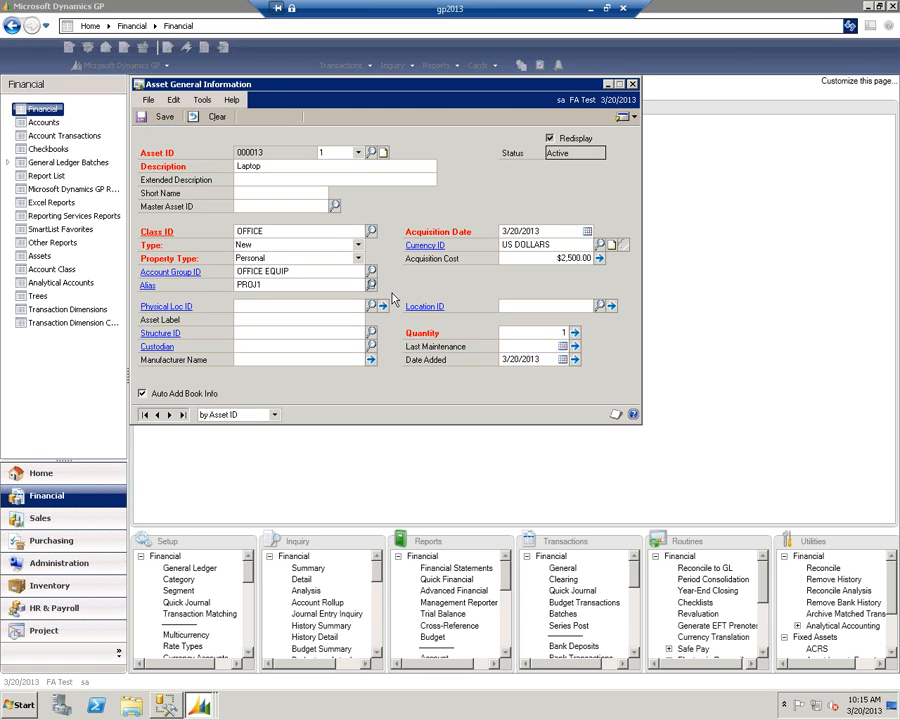
{"action": "left_click", "coordinate": [200, 393]}
{"action": "left_click", "coordinate": [148, 116]}
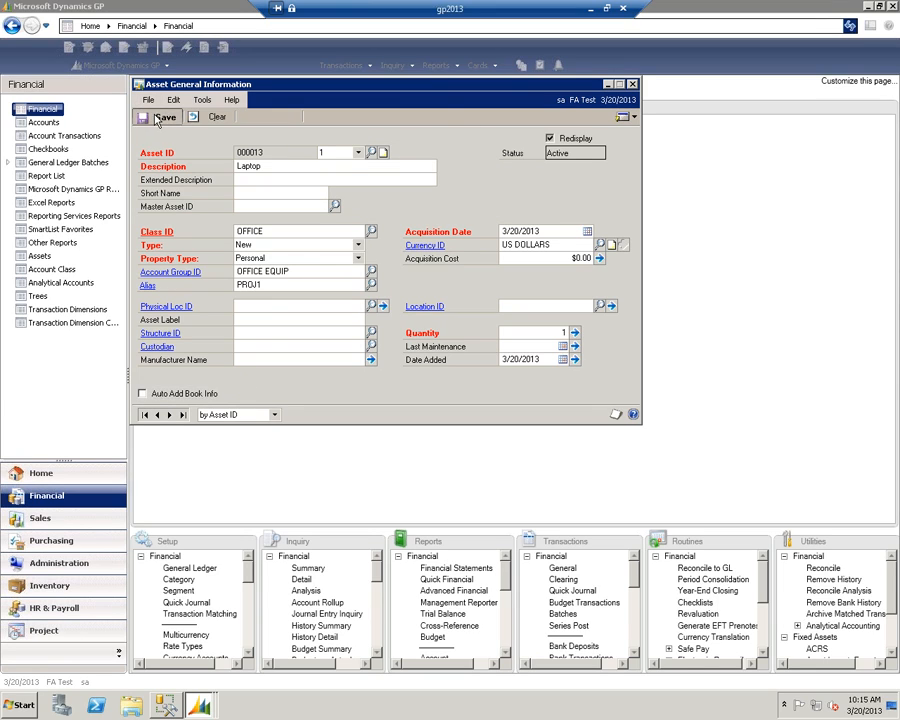
- Open the Laptop's Asset Account record and view the analytical setup of its Asset Cost account
{"action": "left_click", "coordinate": [626, 116]}
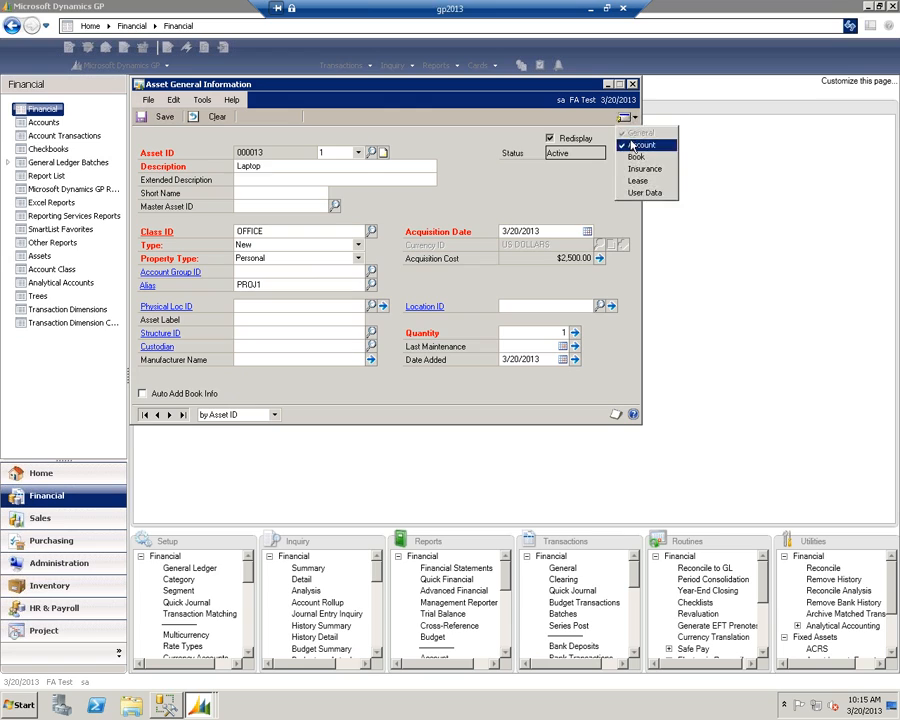
{"action": "left_click", "coordinate": [630, 142]}
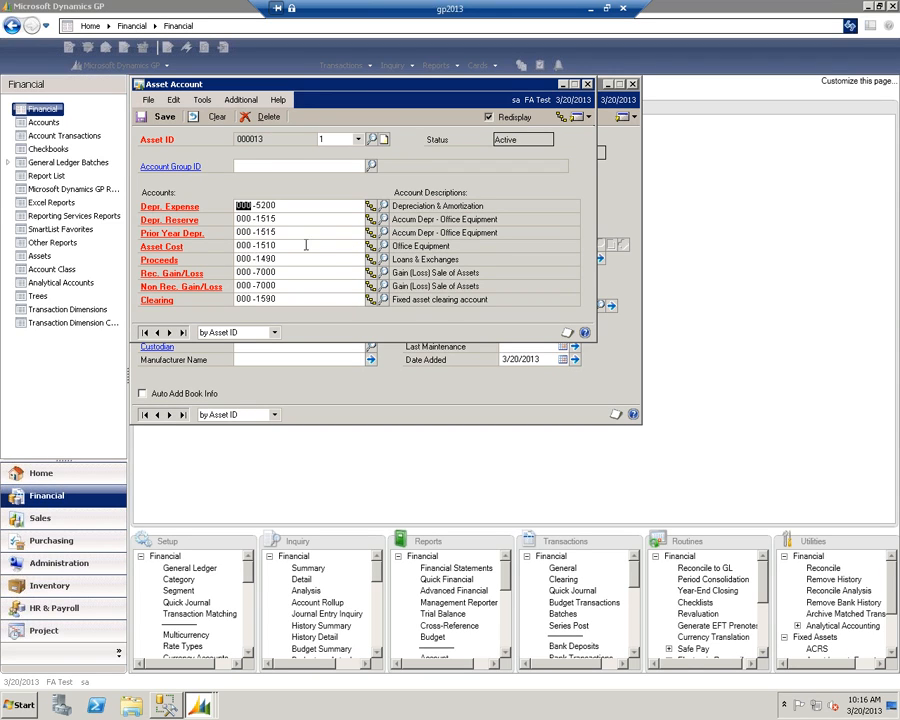
{"action": "left_click", "coordinate": [372, 246]}
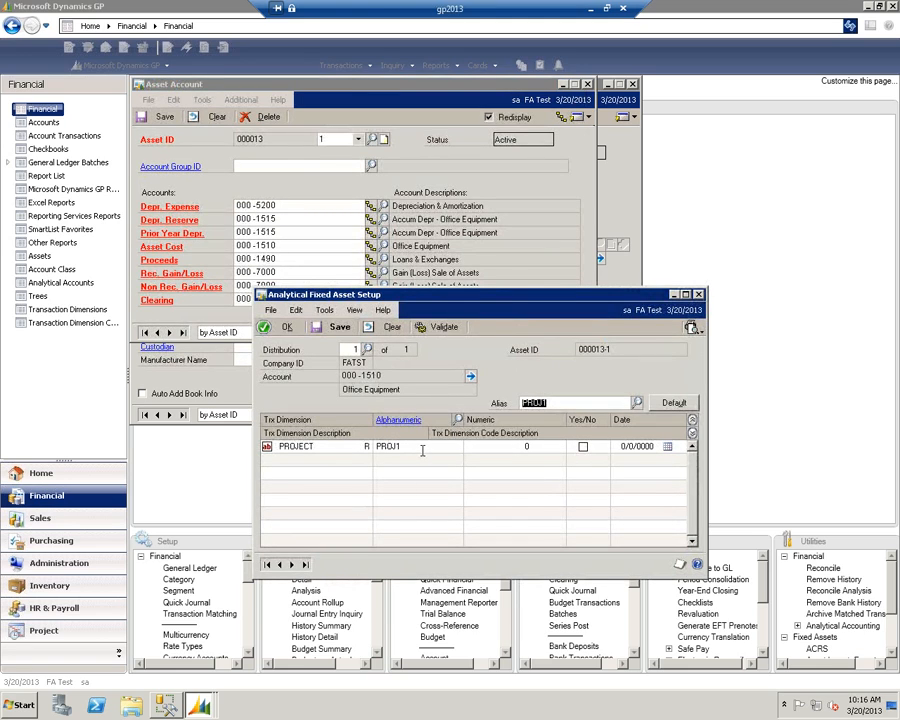
{"action": "left_click", "coordinate": [698, 294]}
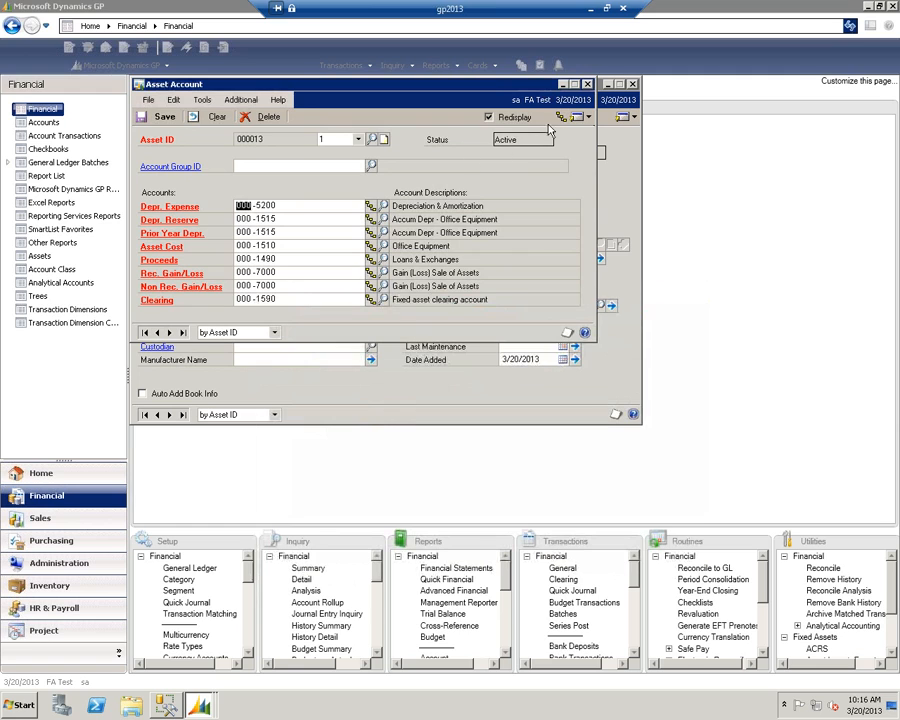
- View the asset's Analytical Fixed Asset Setup again through the Asset Account window's two other access points, closing it each time
{"action": "left_click", "coordinate": [561, 117]}
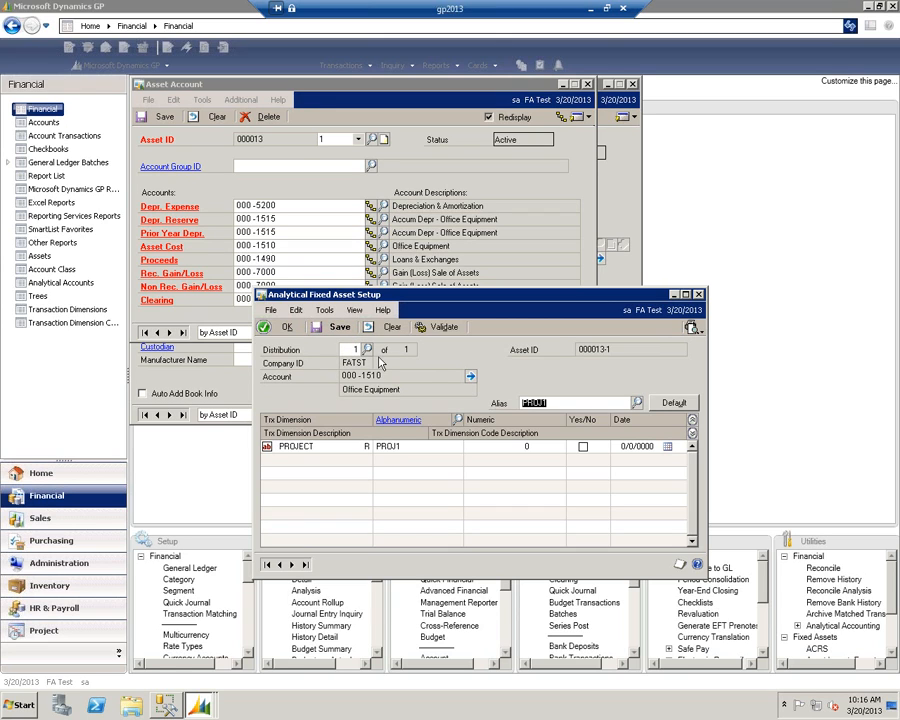
{"action": "left_click", "coordinate": [698, 295]}
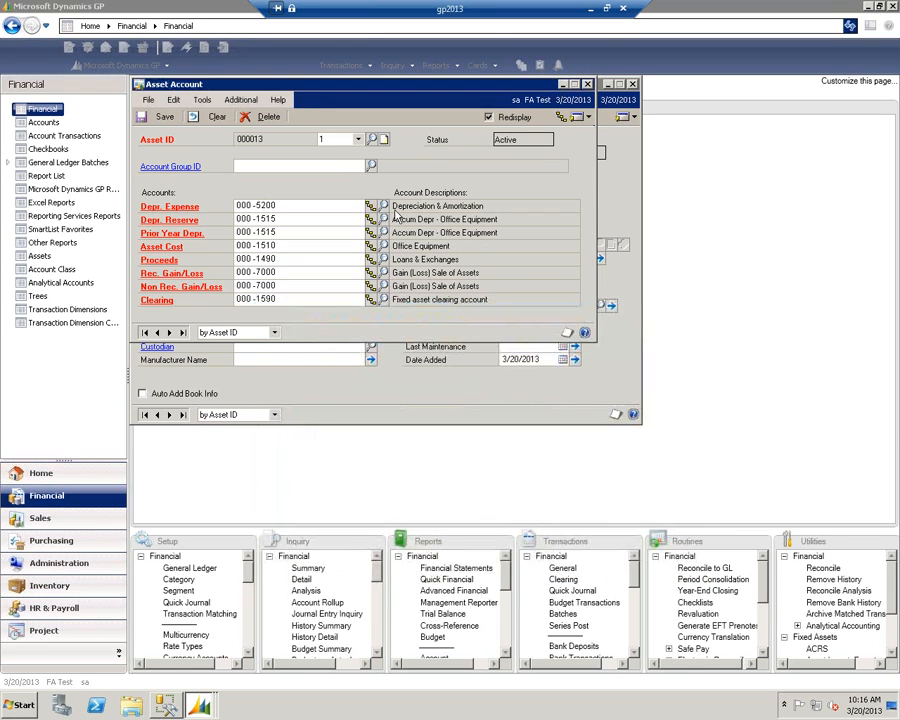
{"action": "left_click", "coordinate": [242, 100]}
{"action": "left_click", "coordinate": [278, 115]}
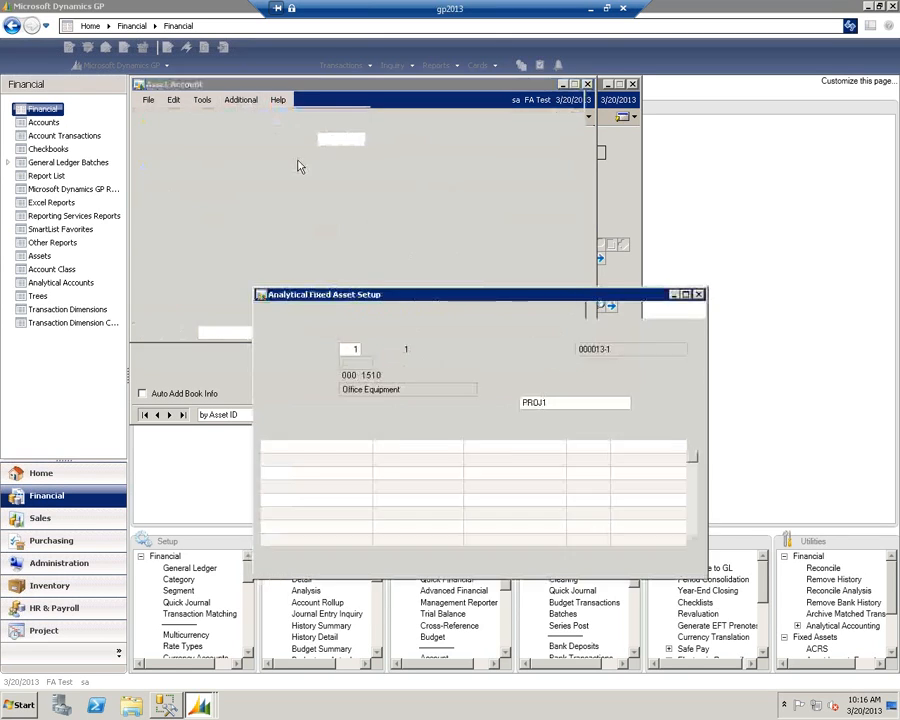
{"action": "left_click", "coordinate": [698, 295]}
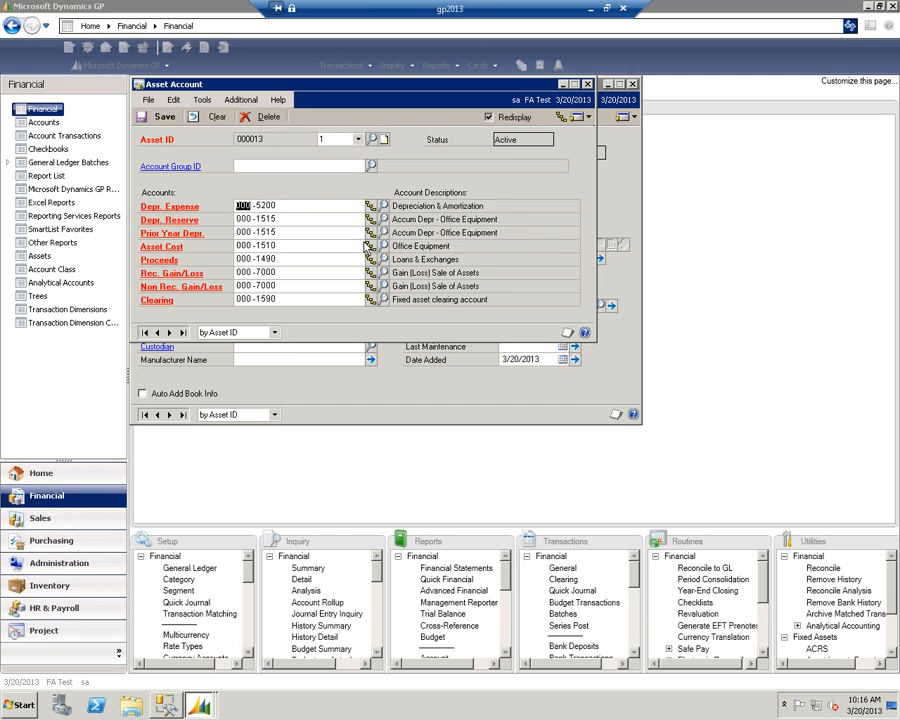
- Review the analytical setup of the Laptop's Asset Cost account once more, then close the Asset Account record
{"action": "left_click", "coordinate": [369, 246]}
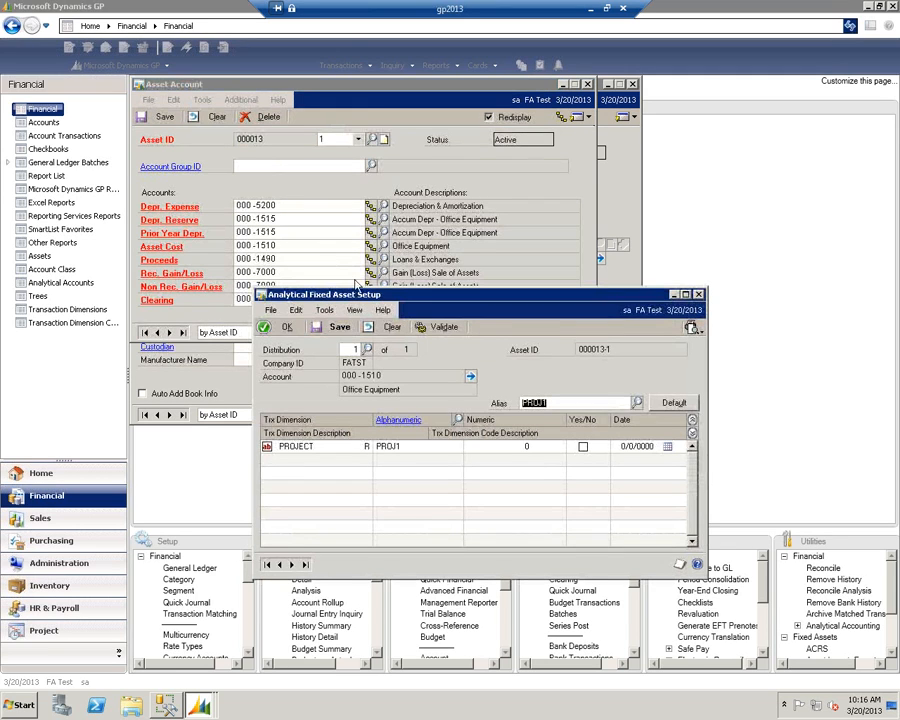
{"action": "left_click", "coordinate": [699, 295]}
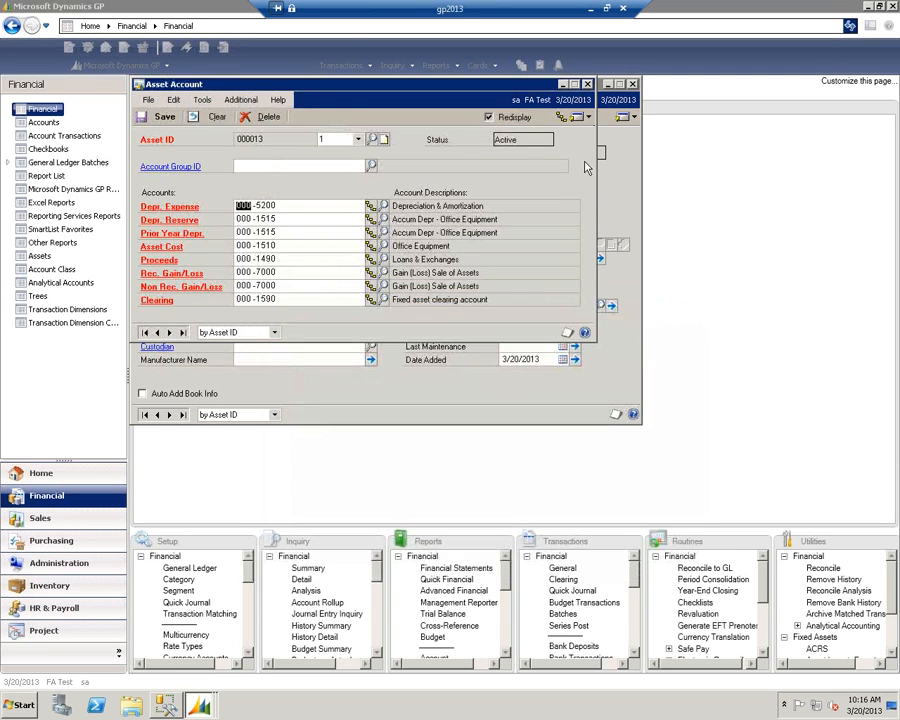
{"action": "left_click", "coordinate": [587, 84]}
- Open the Laptop's Asset Book record and assign the INTERNAL book with its default depreciation settings
{"action": "left_click", "coordinate": [625, 117]}
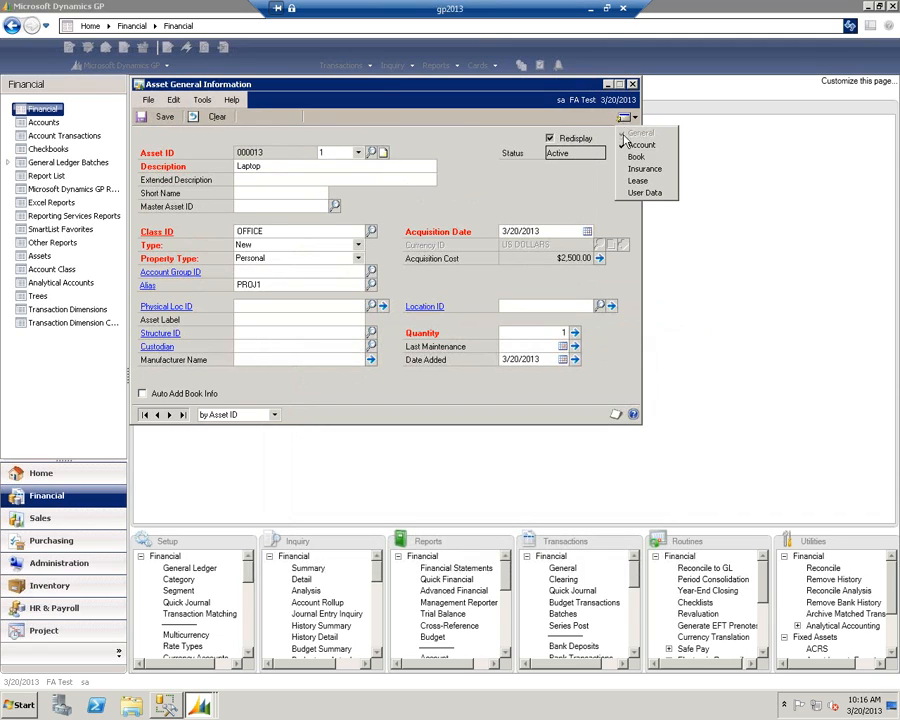
{"action": "left_click", "coordinate": [634, 157]}
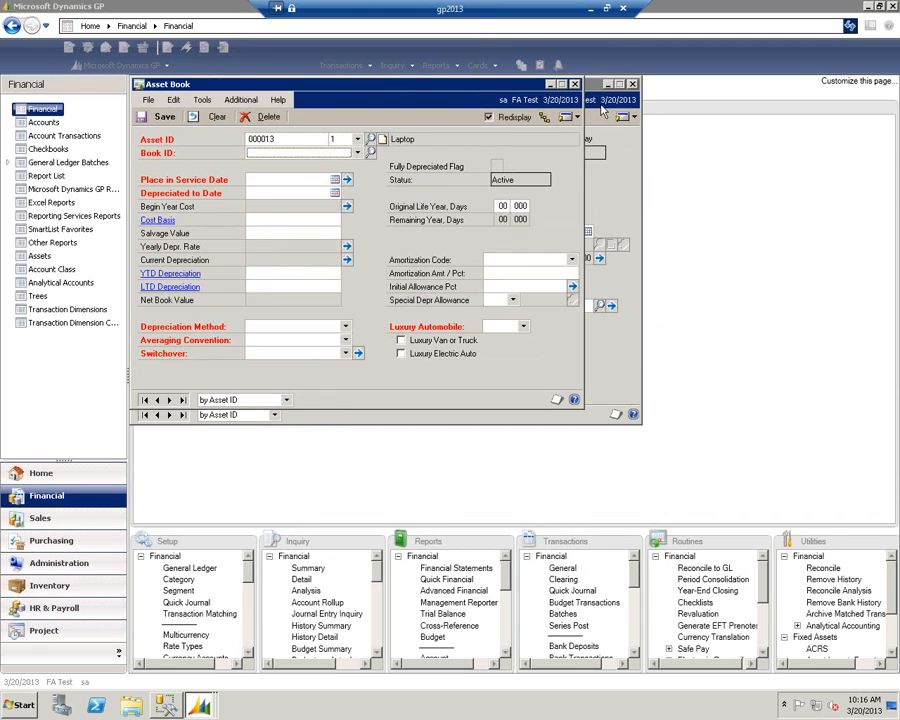
{"action": "left_click", "coordinate": [356, 153]}
{"action": "left_click", "coordinate": [290, 165]}
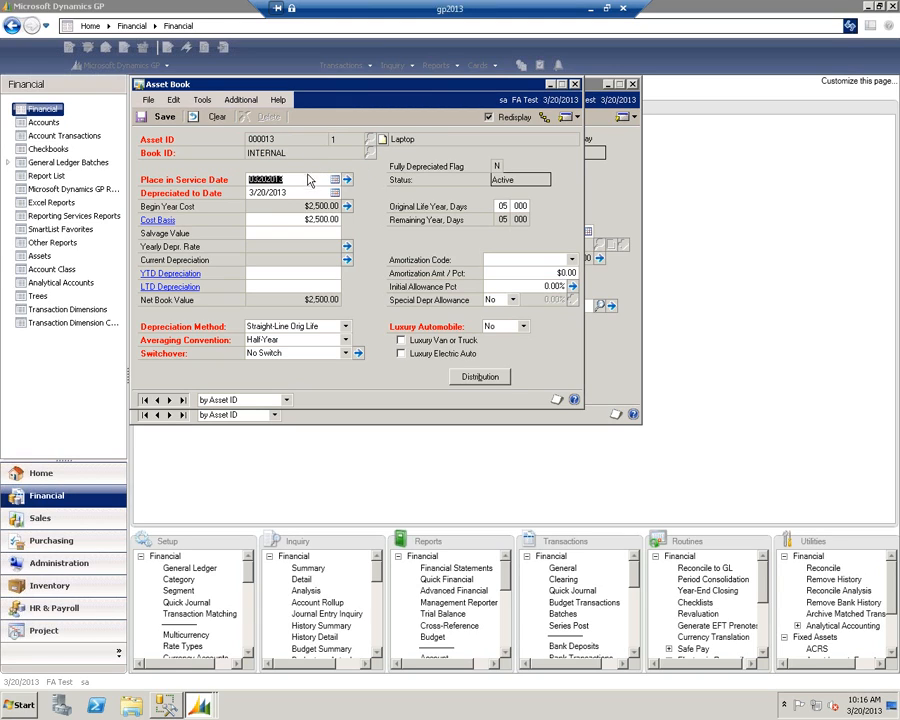
- Accept the analytical transaction entry for the INTERNAL book with alias PROJ1 and save the Laptop asset
{"action": "left_click", "coordinate": [543, 119]}
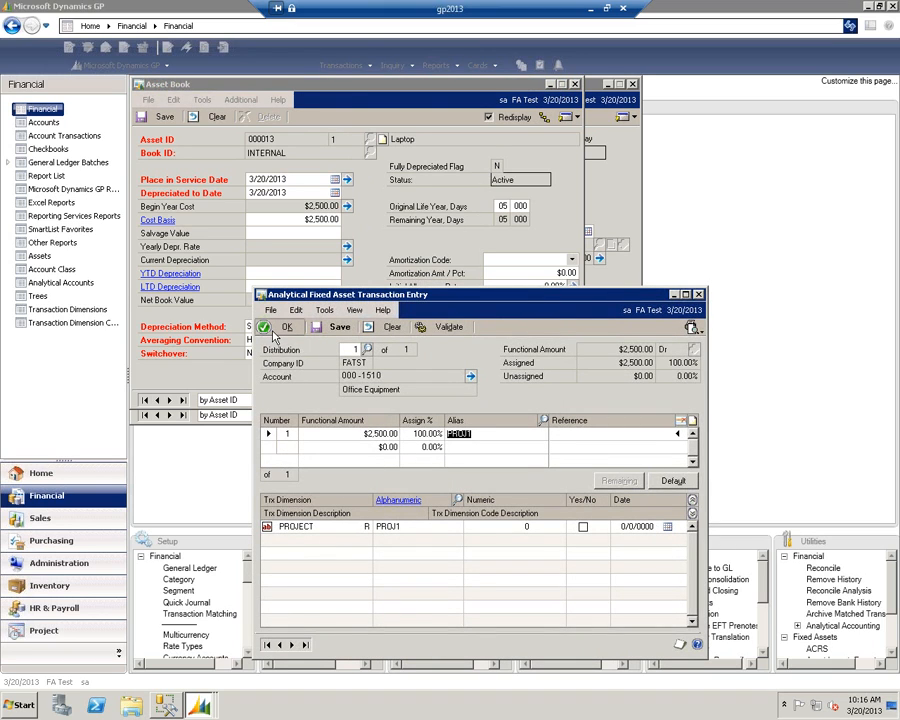
{"action": "left_click", "coordinate": [274, 332]}
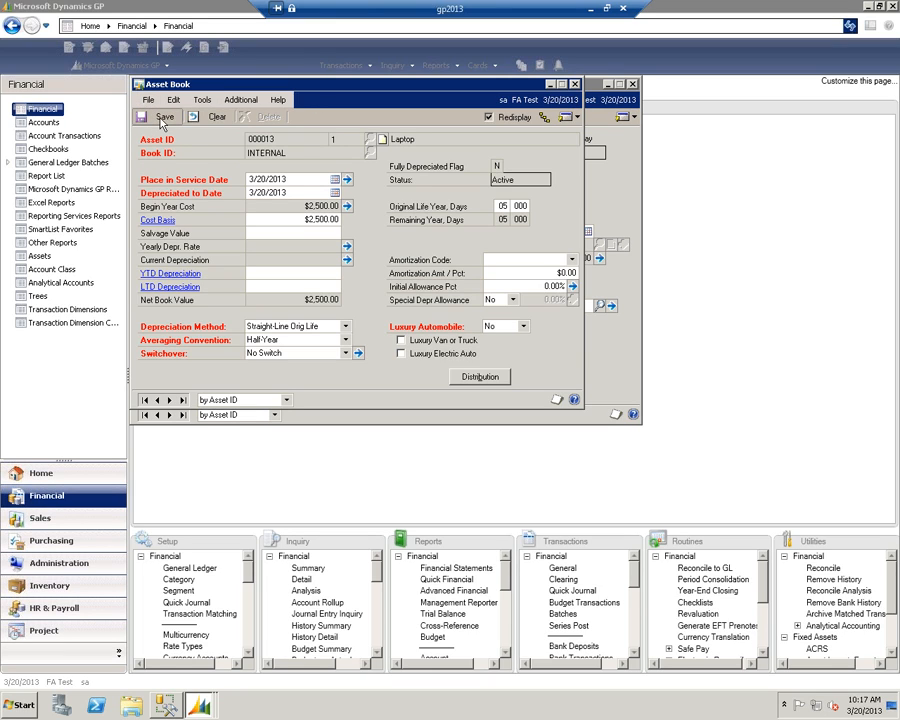
{"action": "left_click", "coordinate": [575, 85]}
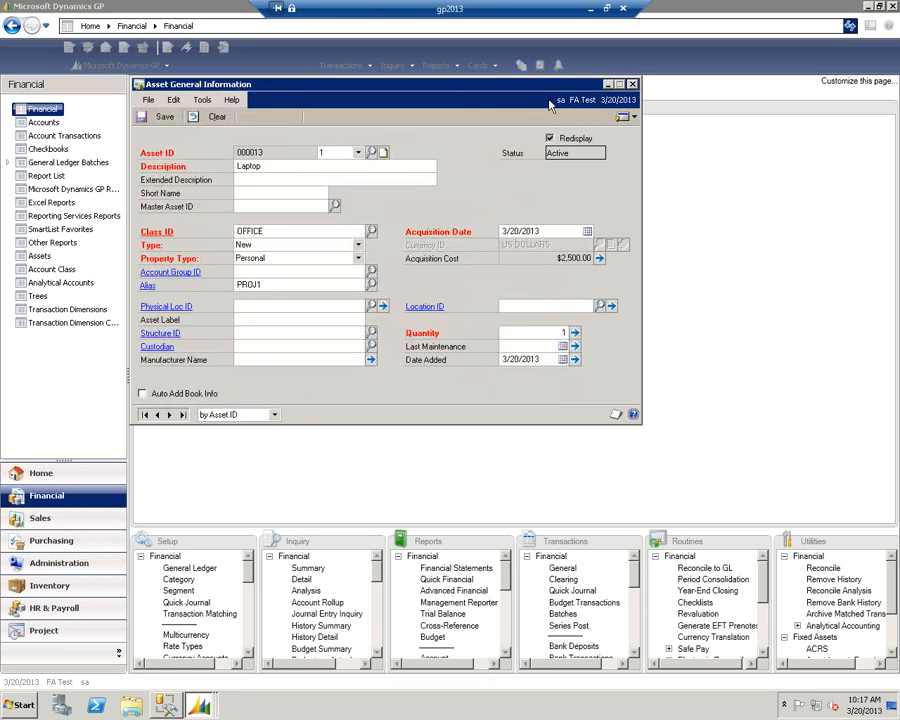
{"action": "left_click", "coordinate": [166, 118]}
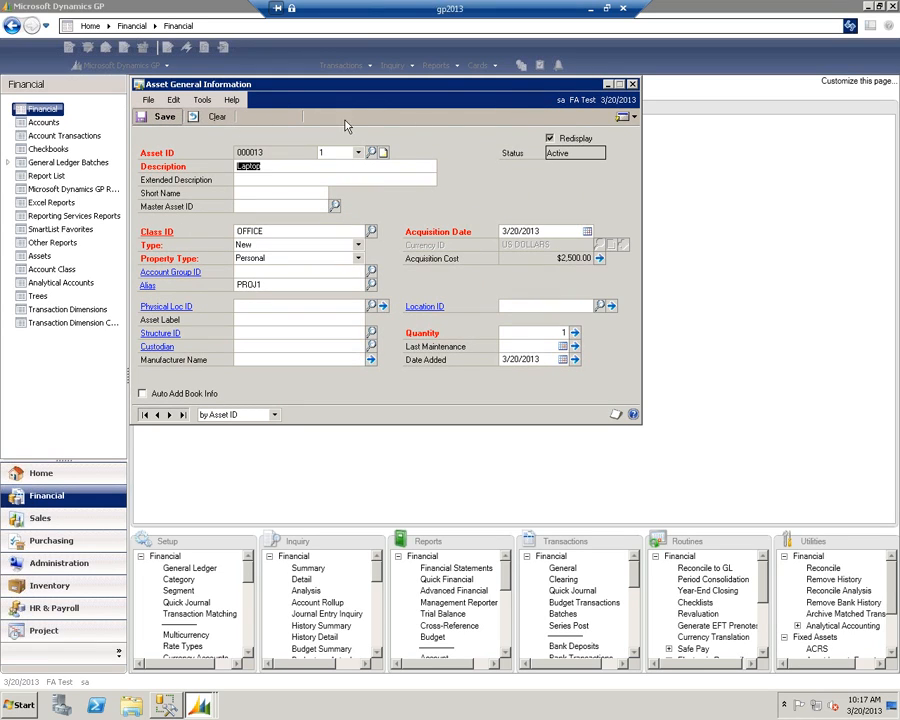
- Add the TAX book with its default depreciation settings to the Laptop, save it, and close the asset record
{"action": "left_click", "coordinate": [627, 118]}
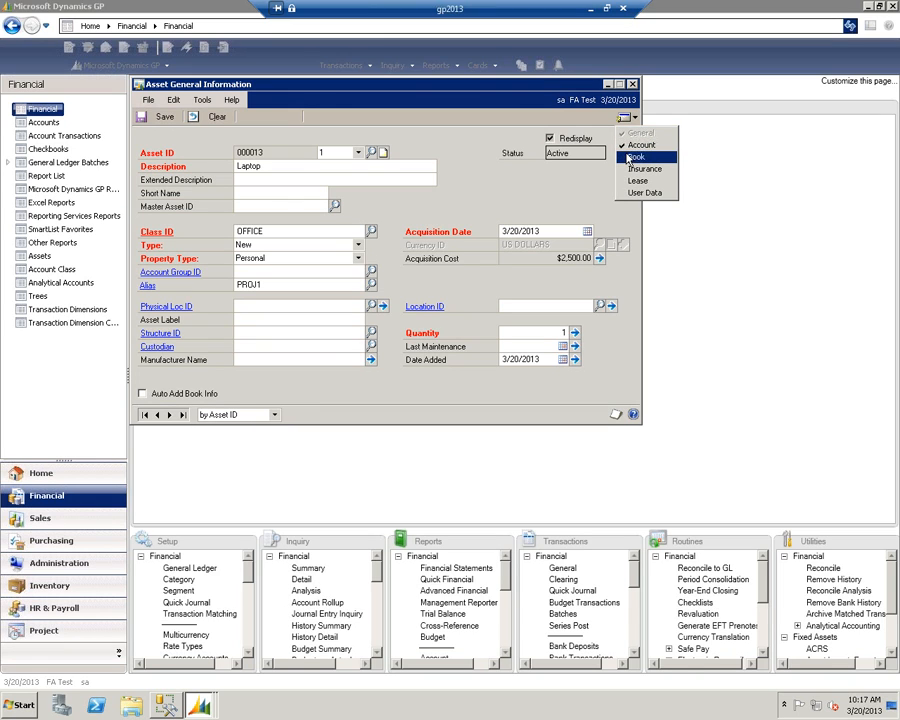
{"action": "left_click", "coordinate": [629, 158]}
{"action": "left_click", "coordinate": [300, 153]}
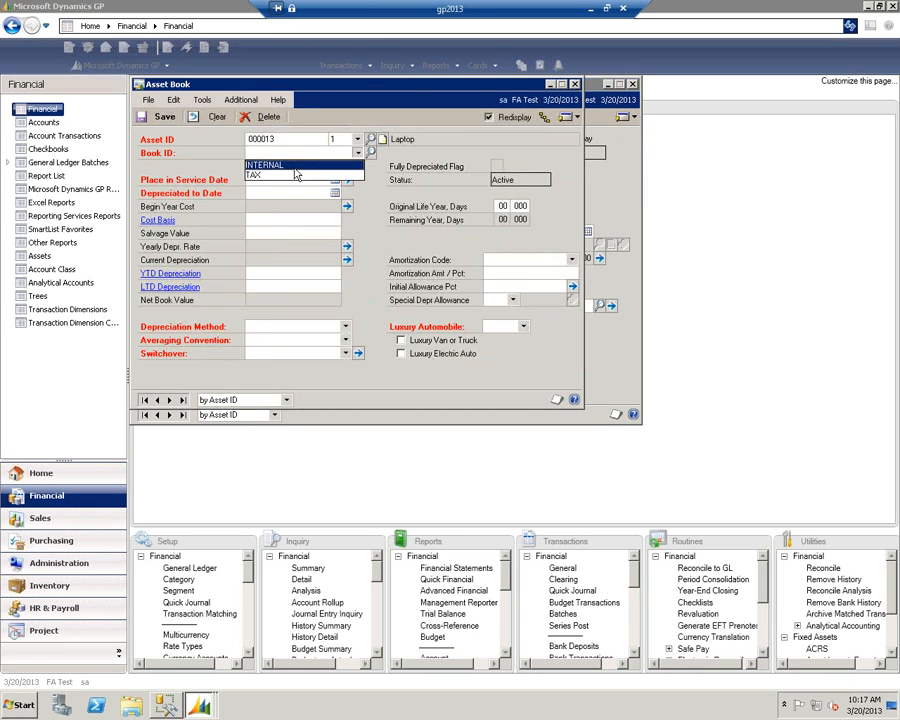
{"action": "left_click", "coordinate": [296, 175]}
{"action": "key", "text": "Tab"}
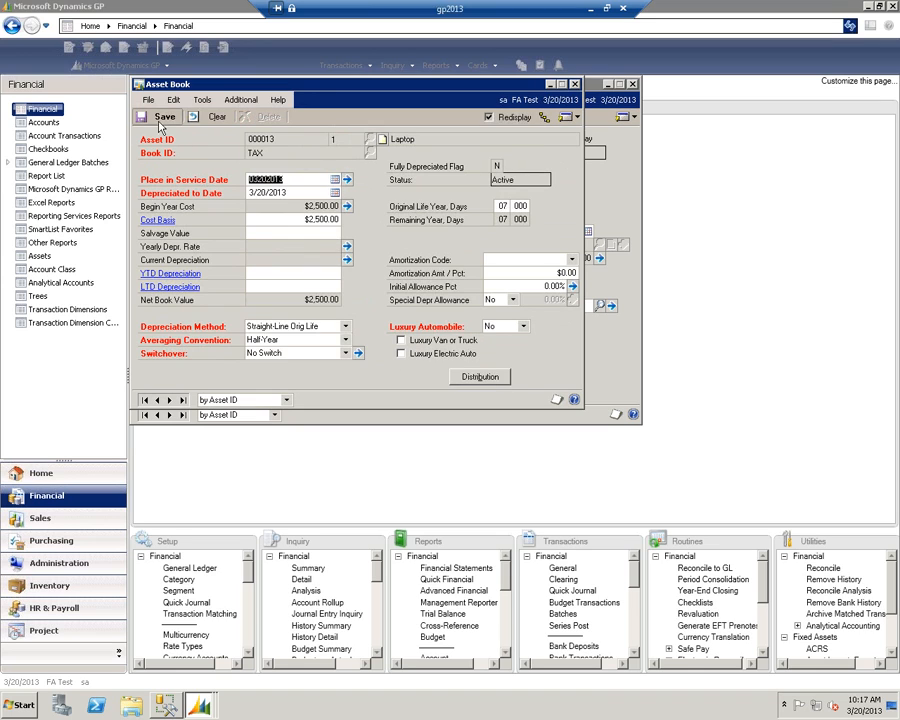
{"action": "left_click", "coordinate": [162, 117]}
{"action": "left_click", "coordinate": [575, 84]}
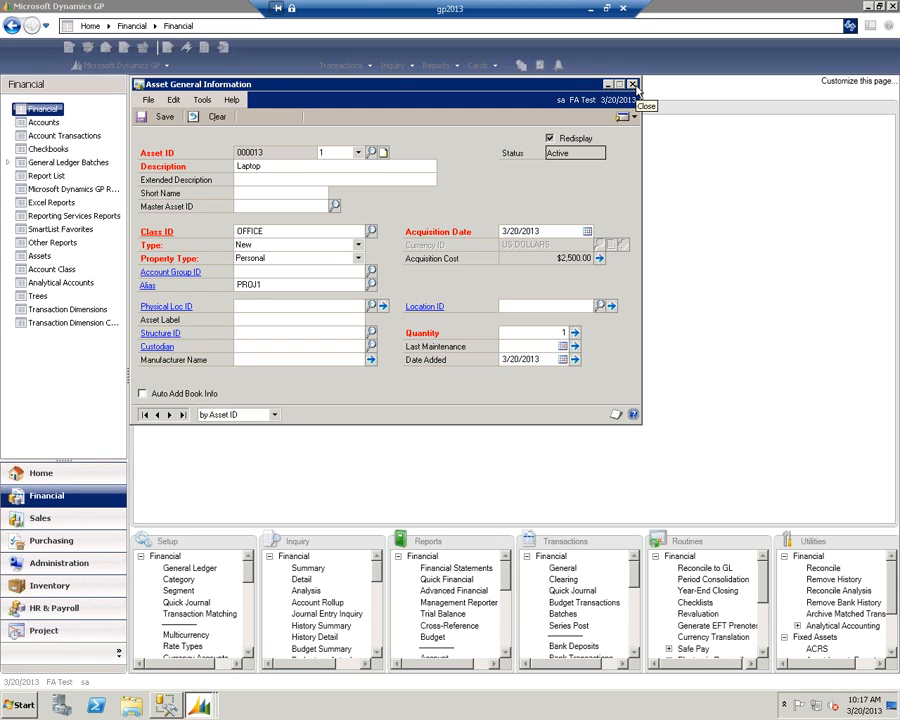
{"action": "left_click", "coordinate": [633, 85]}
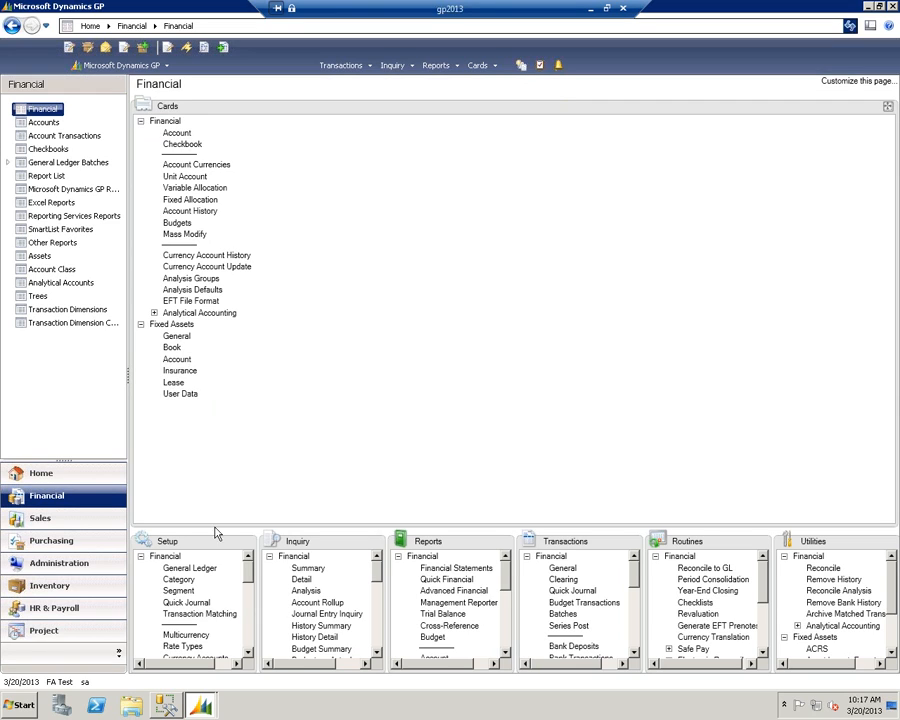
- Depreciate all assets in the TAX book to a target date of 12/31/2012
{"action": "left_click", "coordinate": [762, 541]}
{"action": "left_click", "coordinate": [182, 248]}
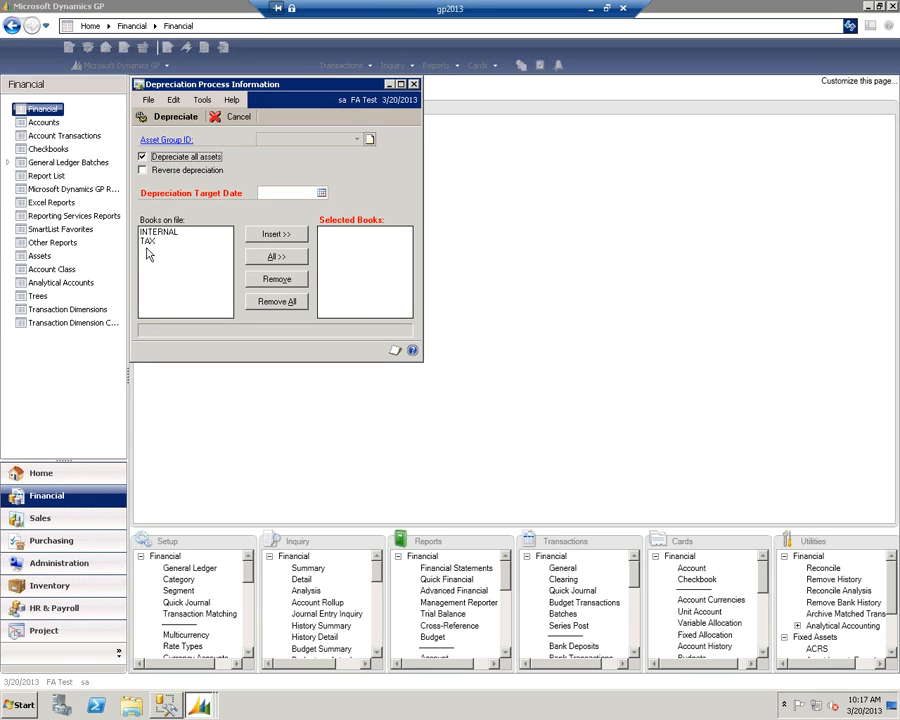
{"action": "left_click", "coordinate": [148, 241]}
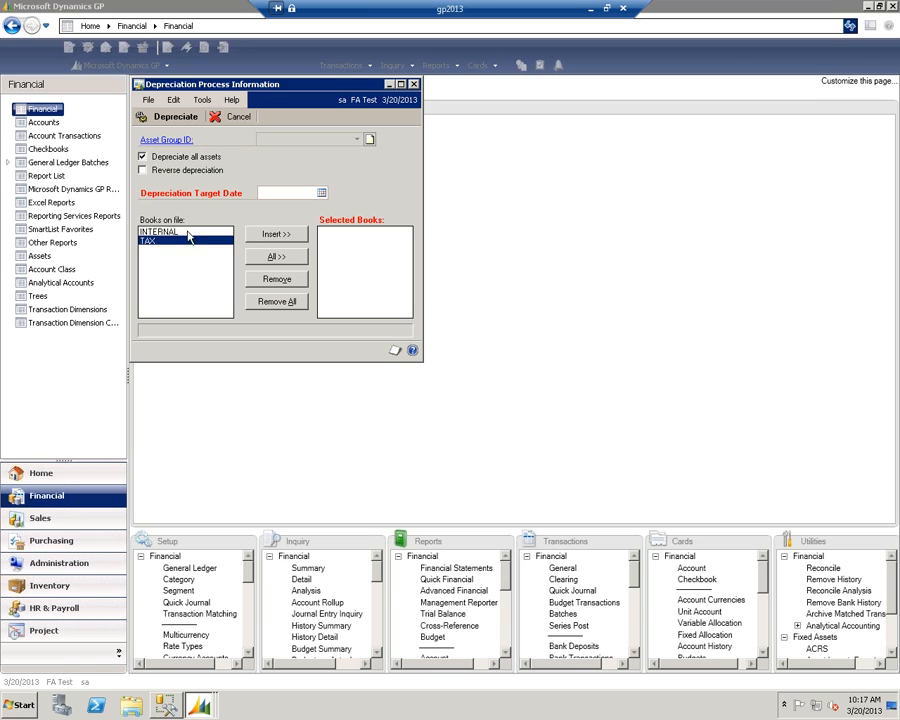
{"action": "left_click", "coordinate": [268, 233]}
{"action": "left_click", "coordinate": [278, 193]}
{"action": "type", "text": "12/31/2012"}
{"action": "key", "text": "Tab"}
{"action": "left_click", "coordinate": [167, 118]}
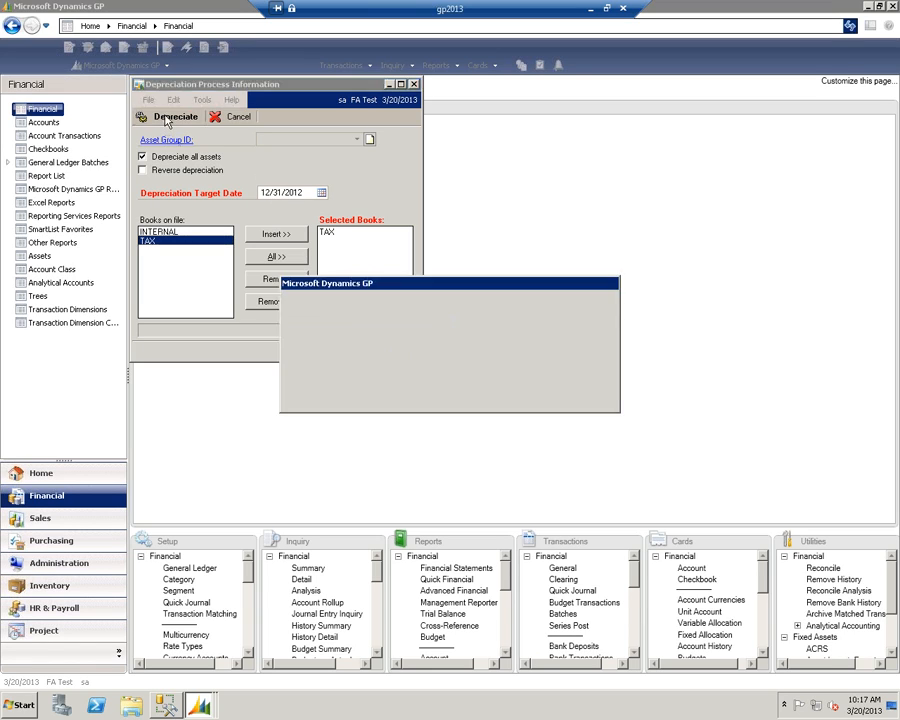
{"action": "left_click", "coordinate": [410, 390]}
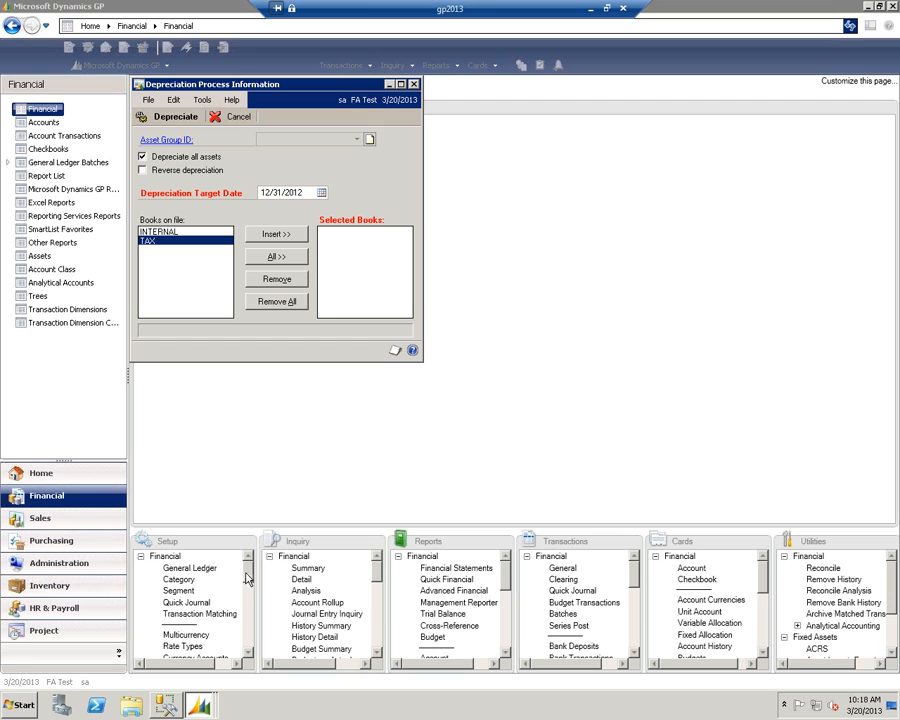
- Look up the TAX book in Fixed Assets Book Setup to check its current fiscal year
{"action": "left_click", "coordinate": [248, 541]}
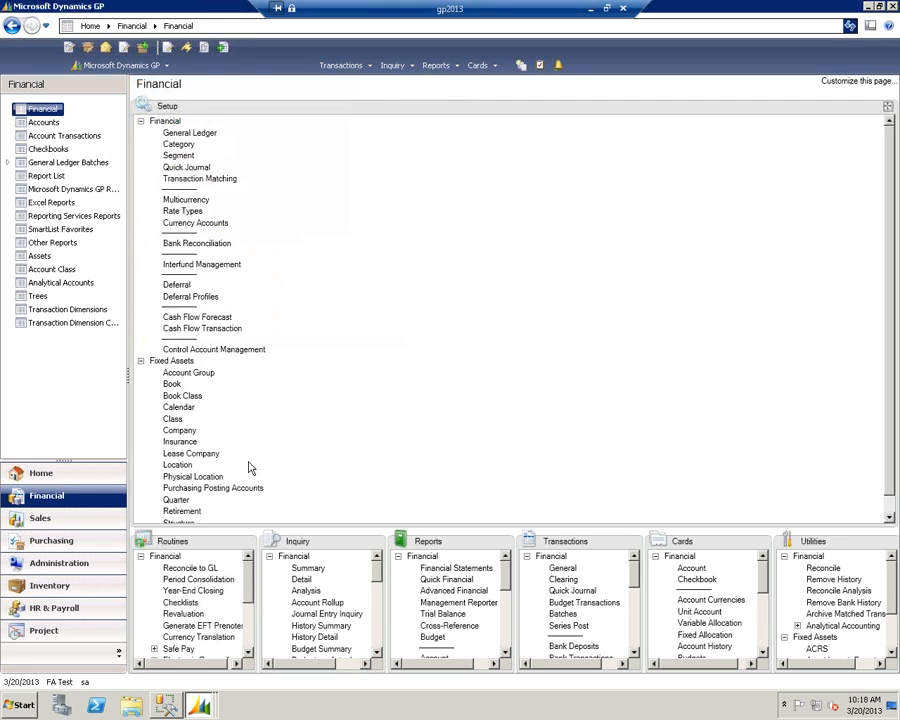
{"action": "left_click", "coordinate": [172, 384]}
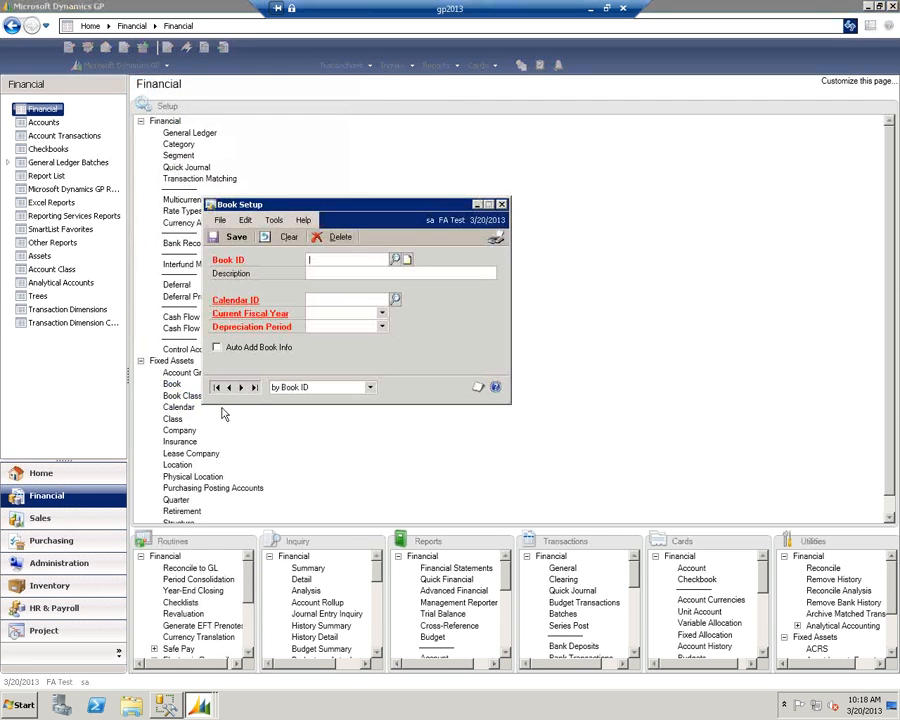
{"action": "type", "text": "TAX"}
{"action": "key", "text": "Tab"}
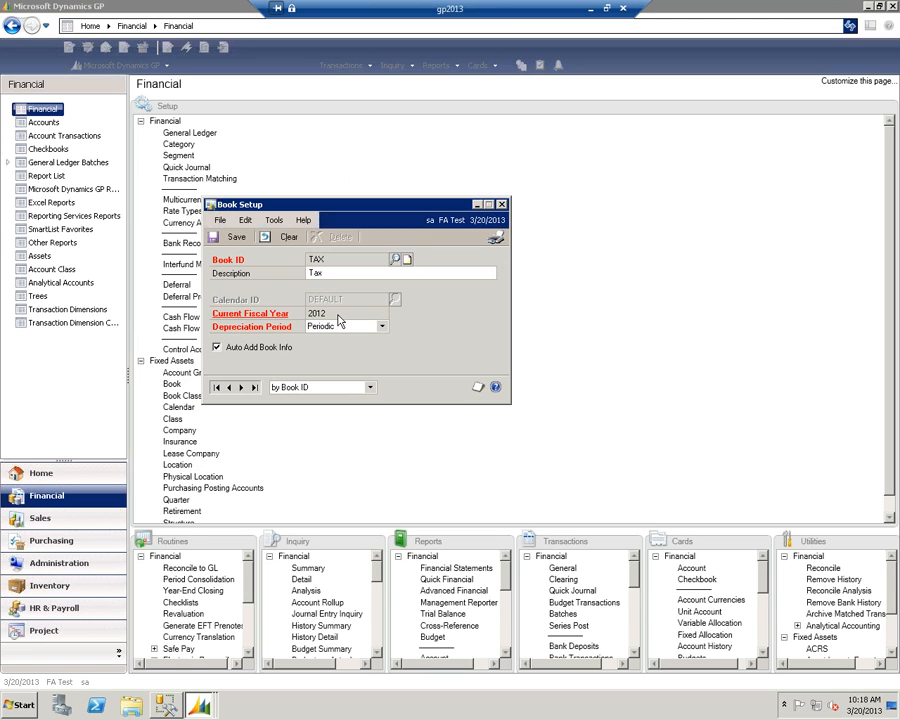
{"action": "left_click", "coordinate": [502, 205]}
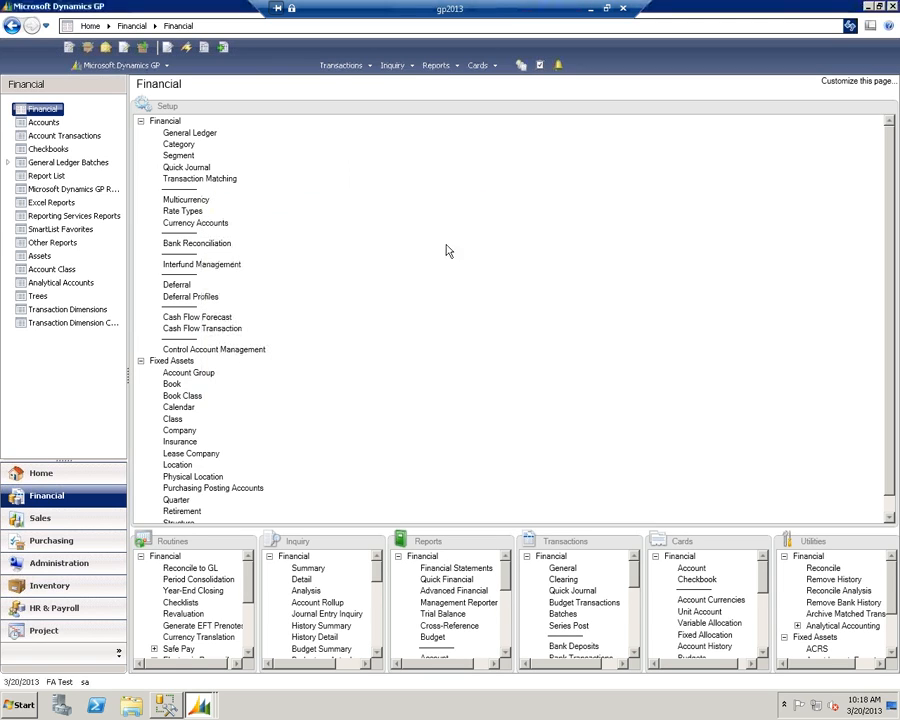
- Try to depreciate all assets in the TAX book to a target date of 1/31/2013
{"action": "left_click", "coordinate": [244, 542]}
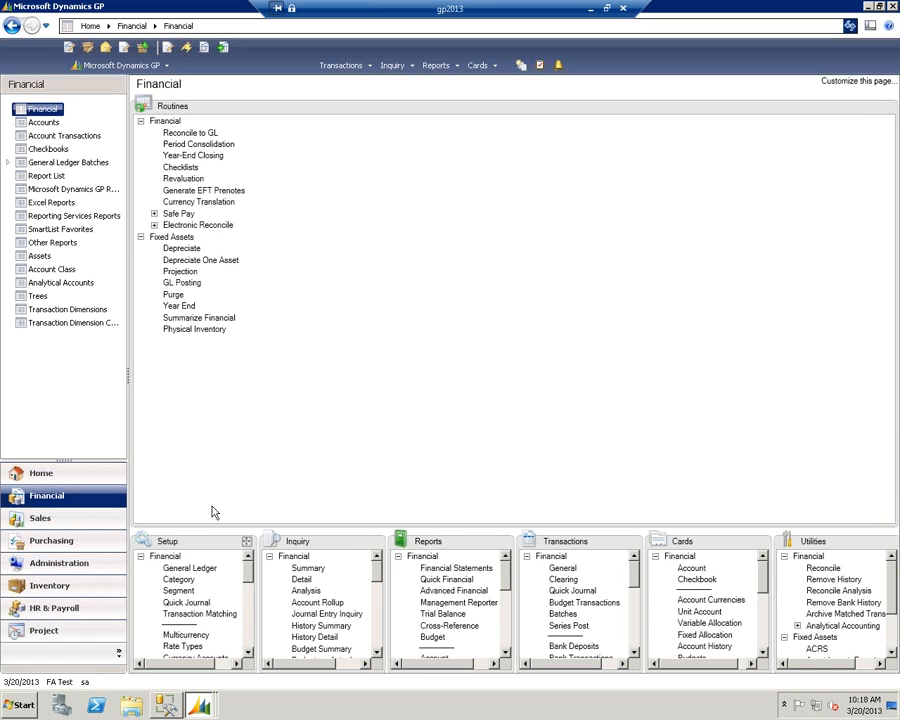
{"action": "left_click", "coordinate": [181, 248]}
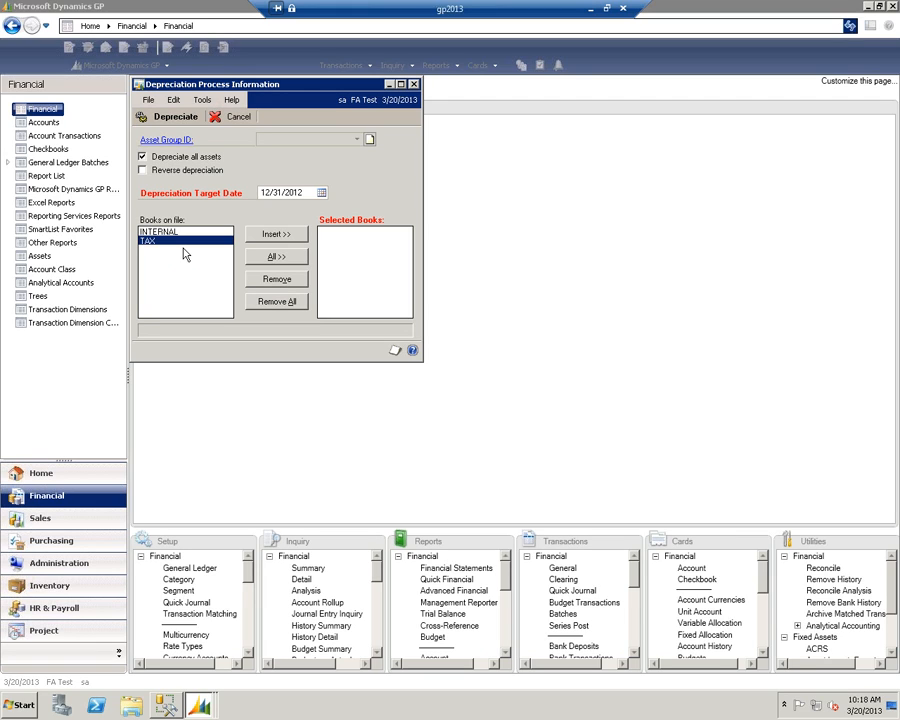
{"action": "left_click", "coordinate": [289, 191]}
{"action": "type", "text": "013113"}
{"action": "key", "text": "Tab"}
{"action": "left_click", "coordinate": [268, 233]}
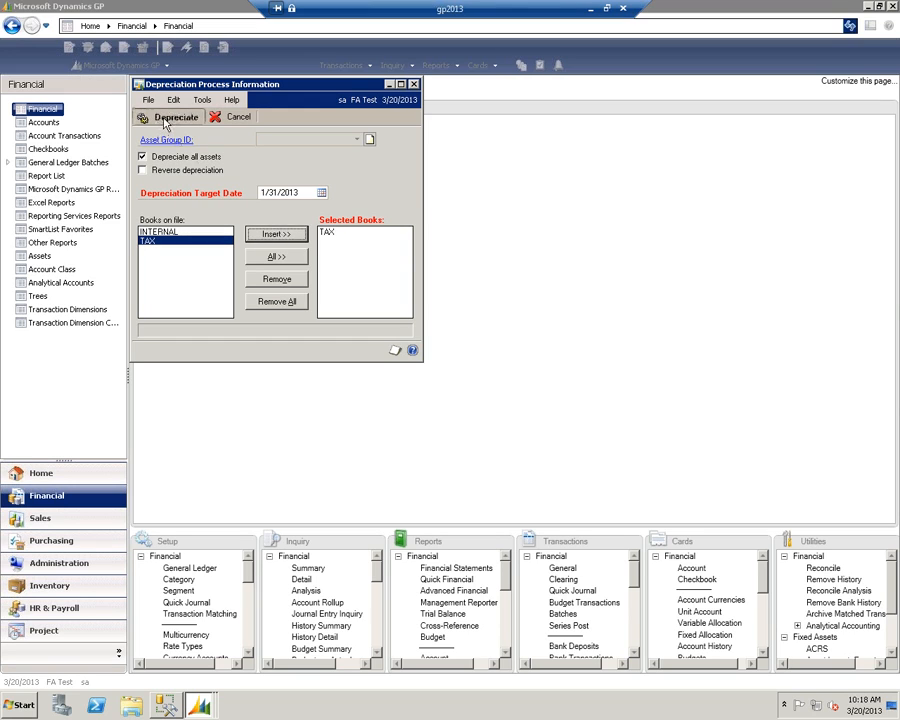
{"action": "left_click", "coordinate": [172, 116]}
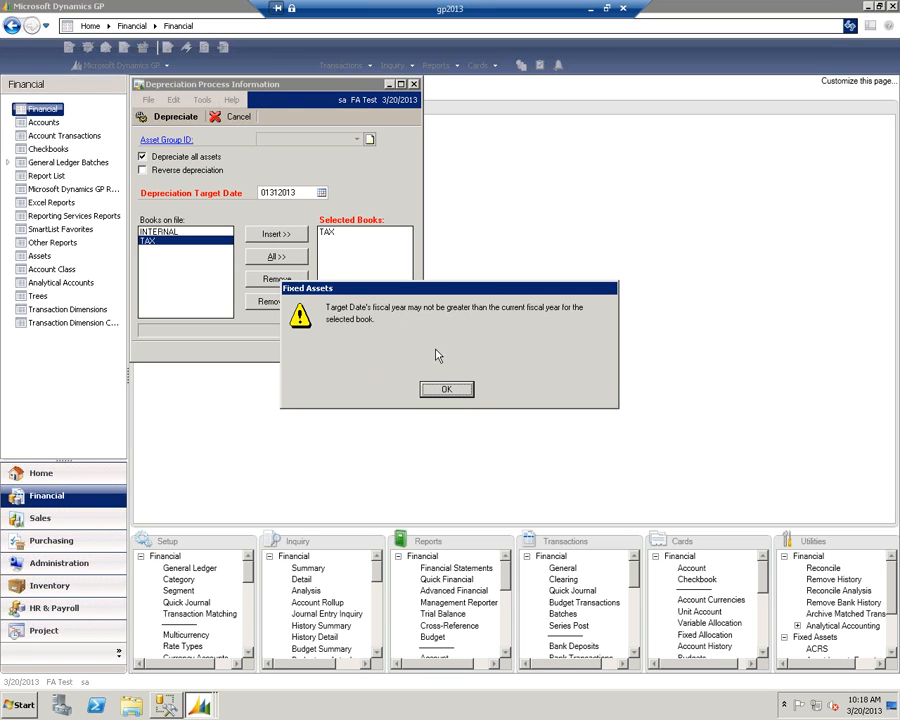
{"action": "left_click", "coordinate": [445, 391]}
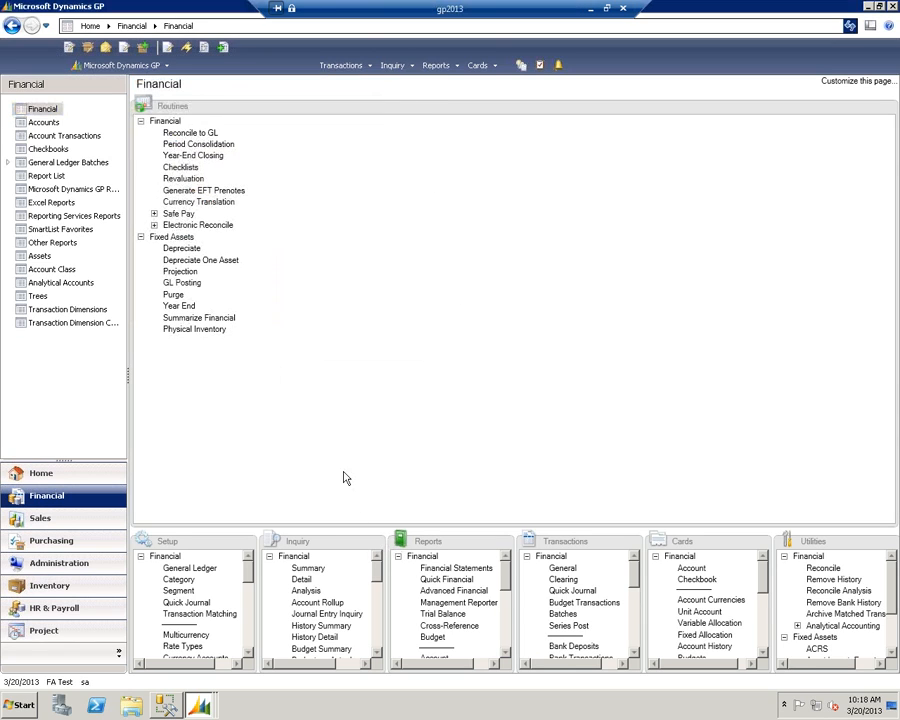
- Run the Fixed Assets year-end routine for the Fiscal 2012 TAX book
{"action": "left_click", "coordinate": [182, 307]}
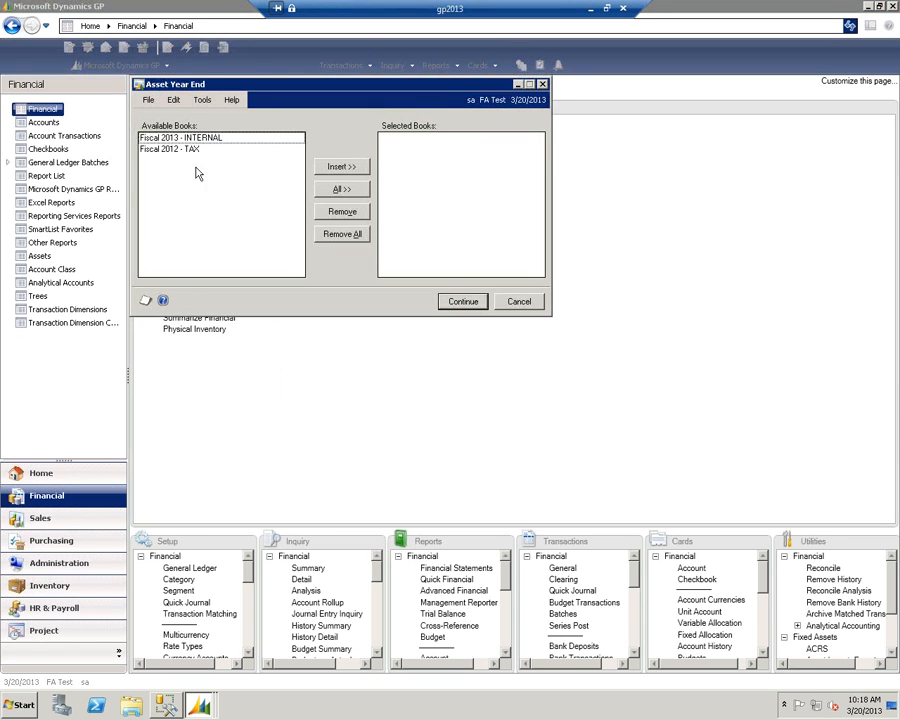
{"action": "left_click", "coordinate": [192, 149]}
{"action": "left_click", "coordinate": [341, 166]}
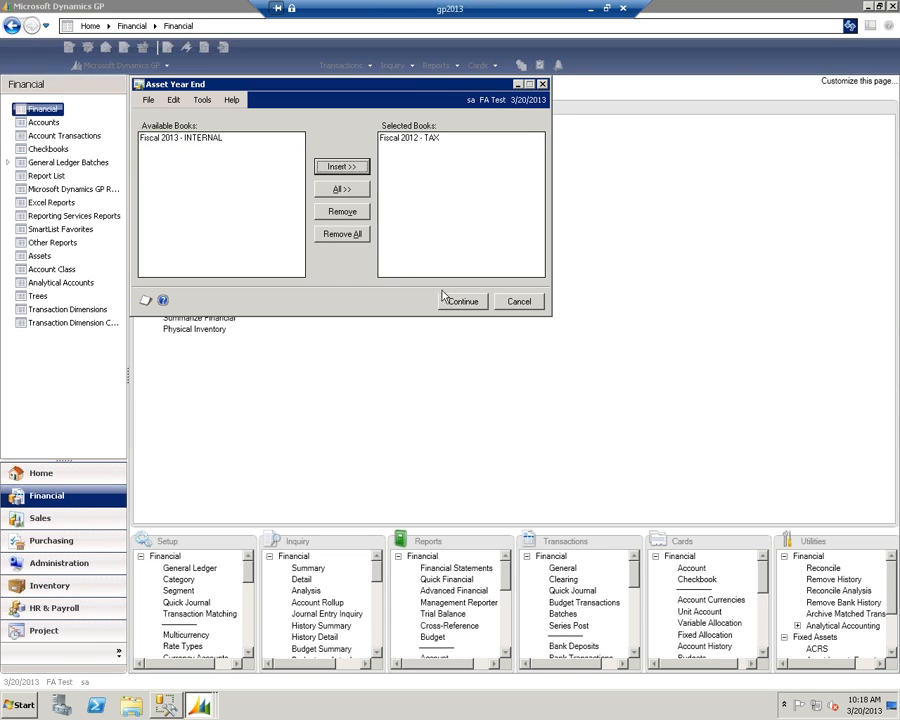
{"action": "left_click", "coordinate": [460, 302]}
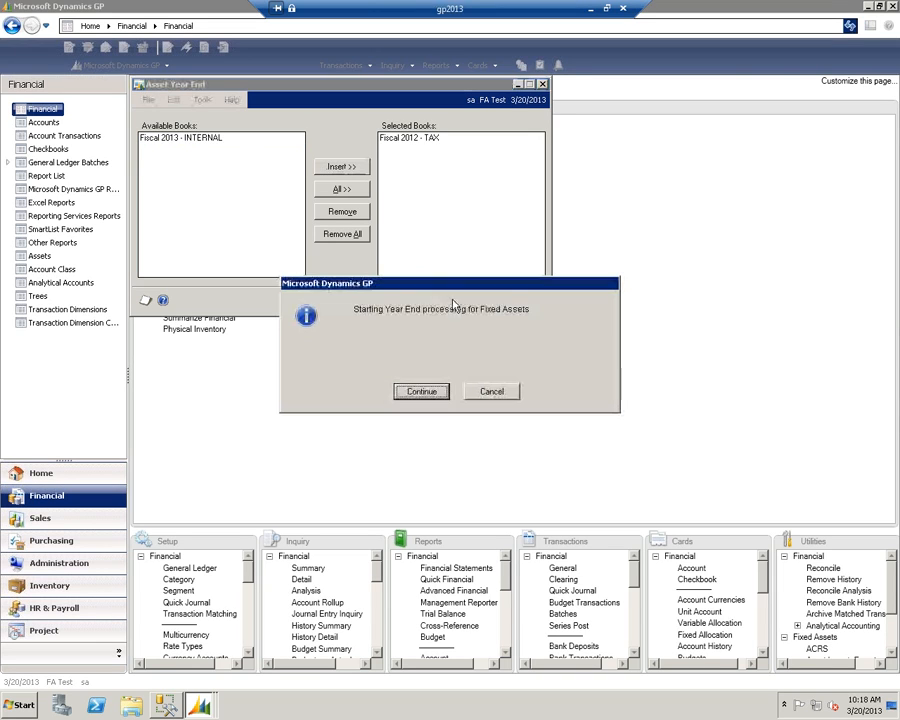
{"action": "left_click", "coordinate": [421, 392]}
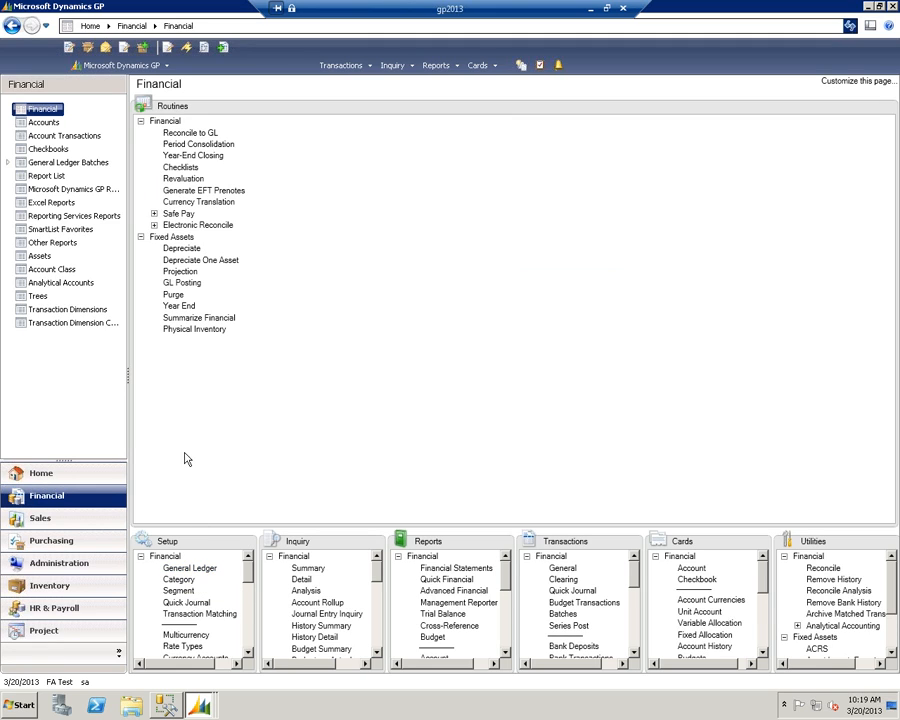
- Depreciate all assets in both the INTERNAL and TAX books to a target date of 2/28/2013
{"action": "left_click", "coordinate": [184, 249]}
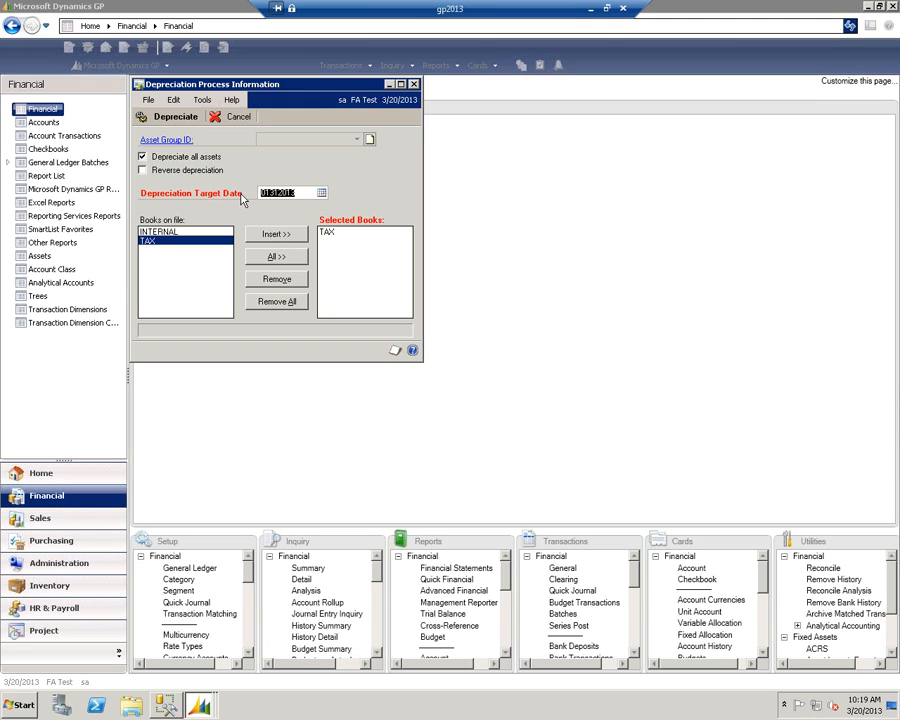
{"action": "type", "text": "022813"}
{"action": "left_click", "coordinate": [276, 256]}
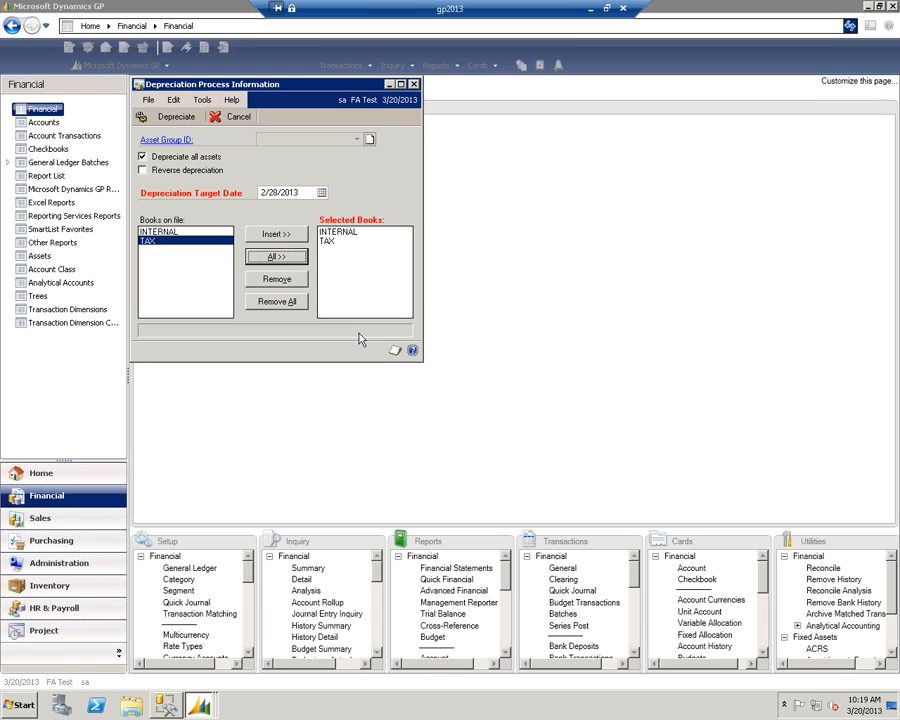
{"action": "left_click", "coordinate": [178, 121]}
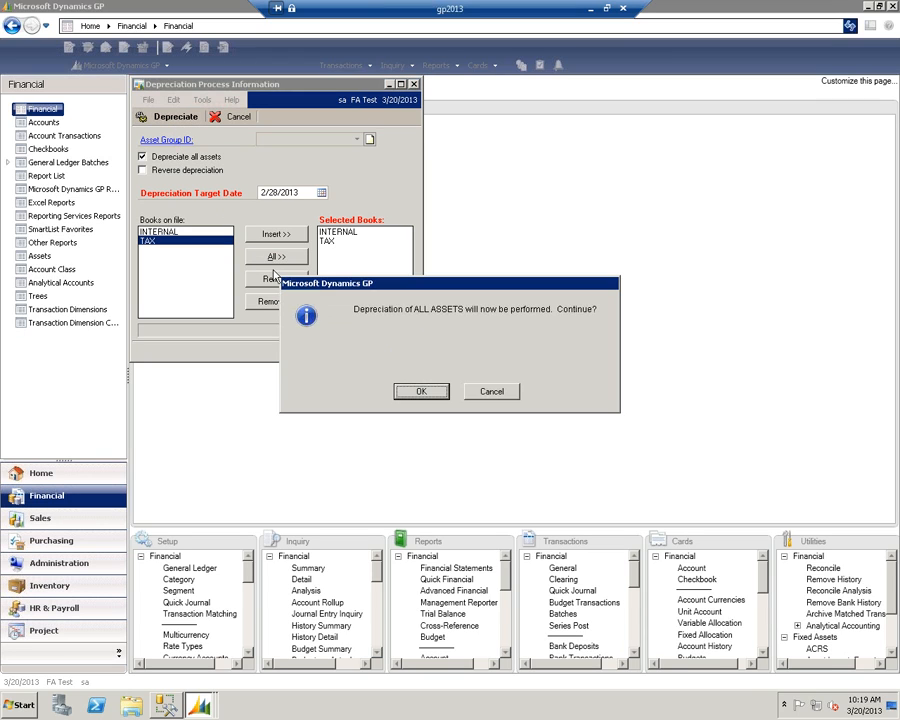
{"action": "left_click", "coordinate": [421, 391]}
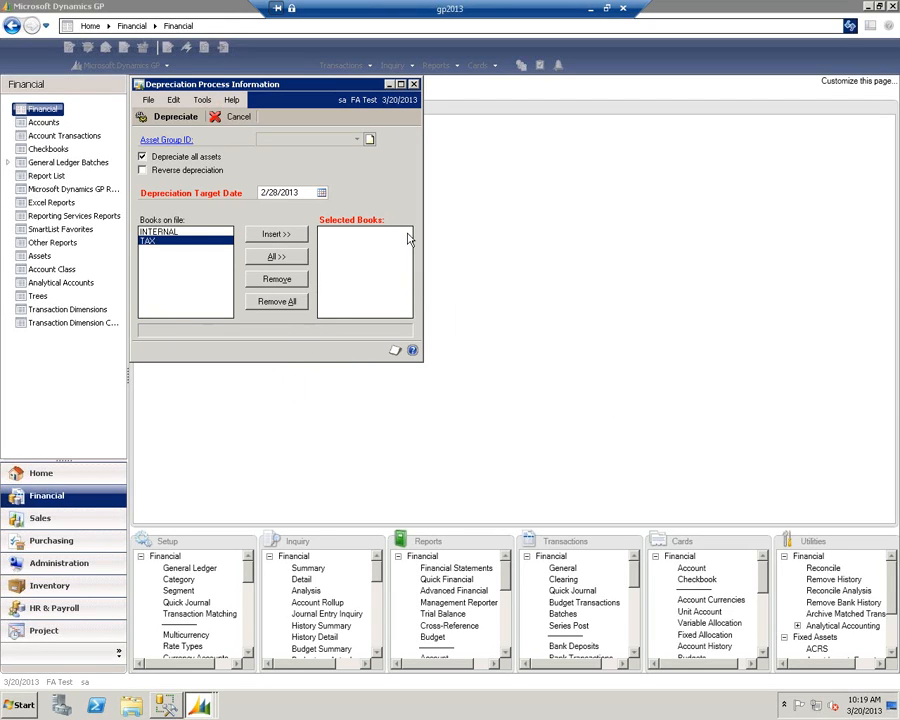
- Set the depreciation process for all assets to reverse depreciation
{"action": "left_click", "coordinate": [143, 170]}
{"action": "left_click", "coordinate": [302, 193]}
{"action": "type", "text": "013113"}
{"action": "left_click", "coordinate": [526, 404]}
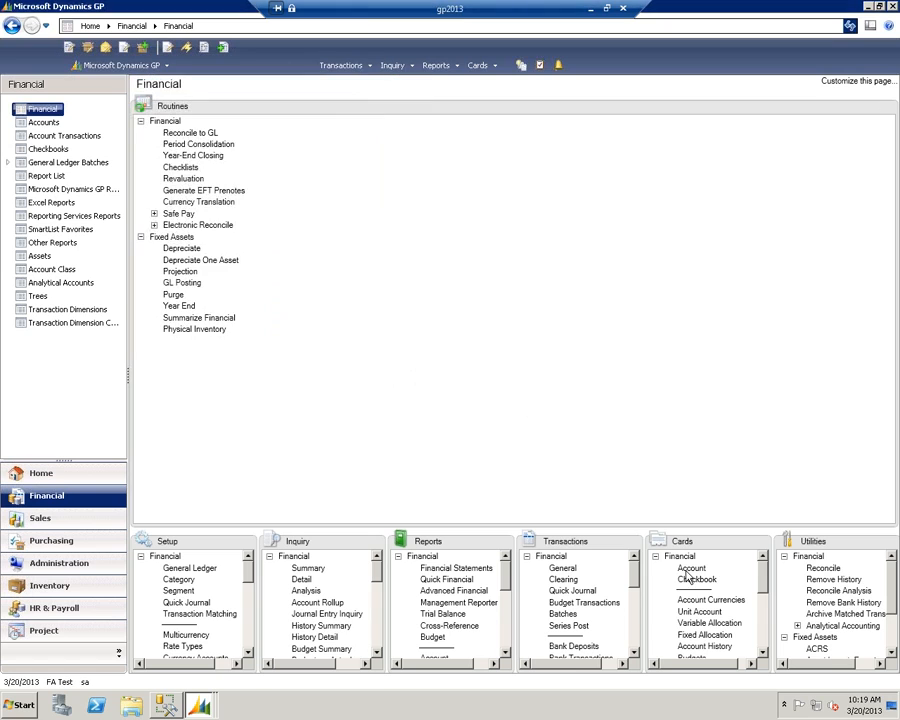
- Look up the first asset's INTERNAL book record to check its depreciated-to date and depreciation amounts
{"action": "left_click", "coordinate": [759, 543]}
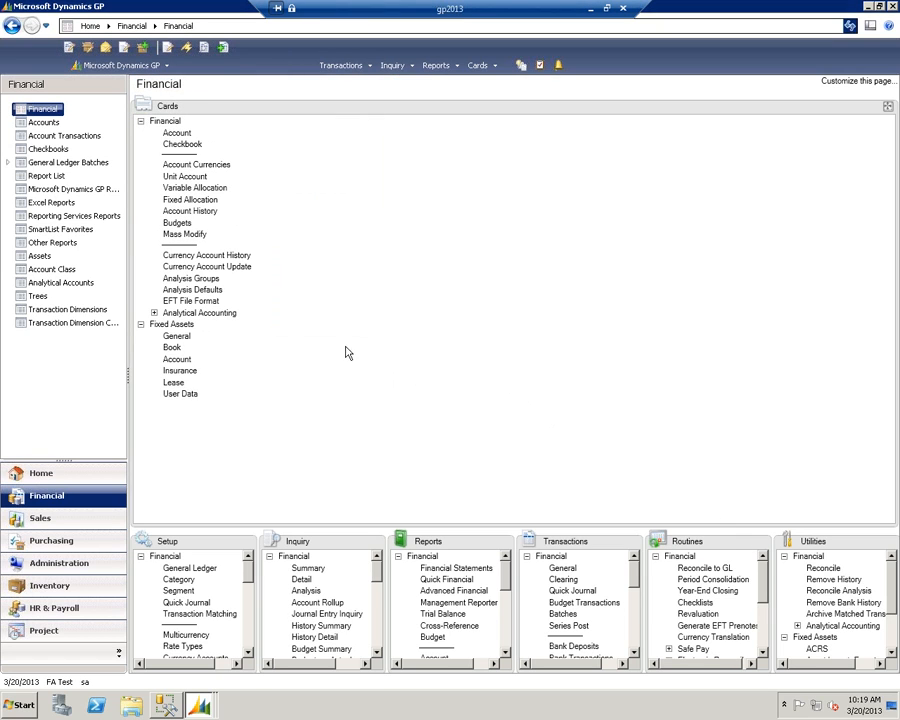
{"action": "left_click", "coordinate": [170, 347]}
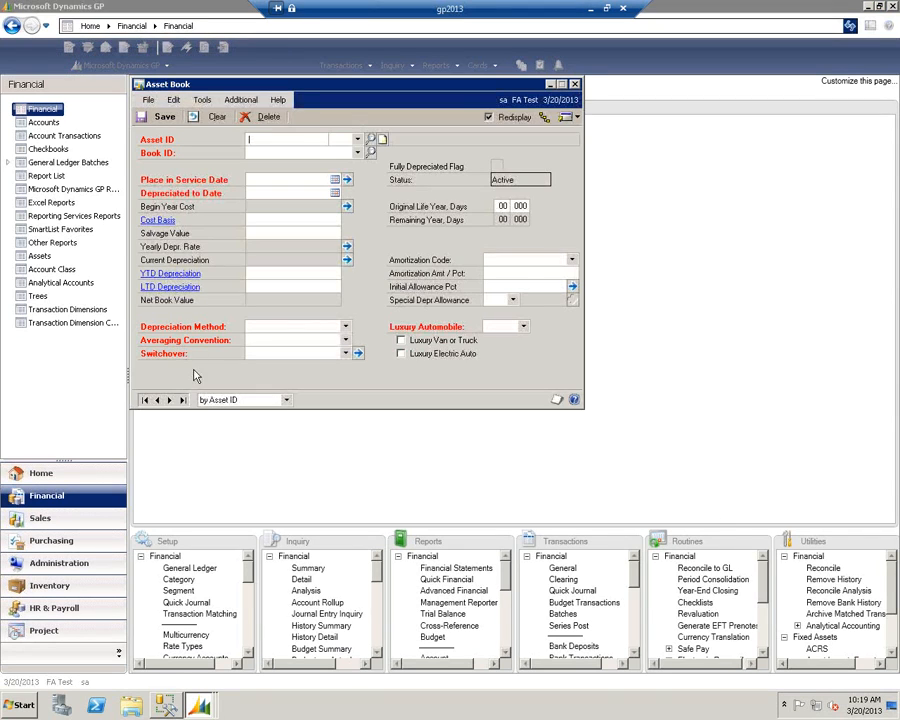
{"action": "left_click", "coordinate": [145, 400]}
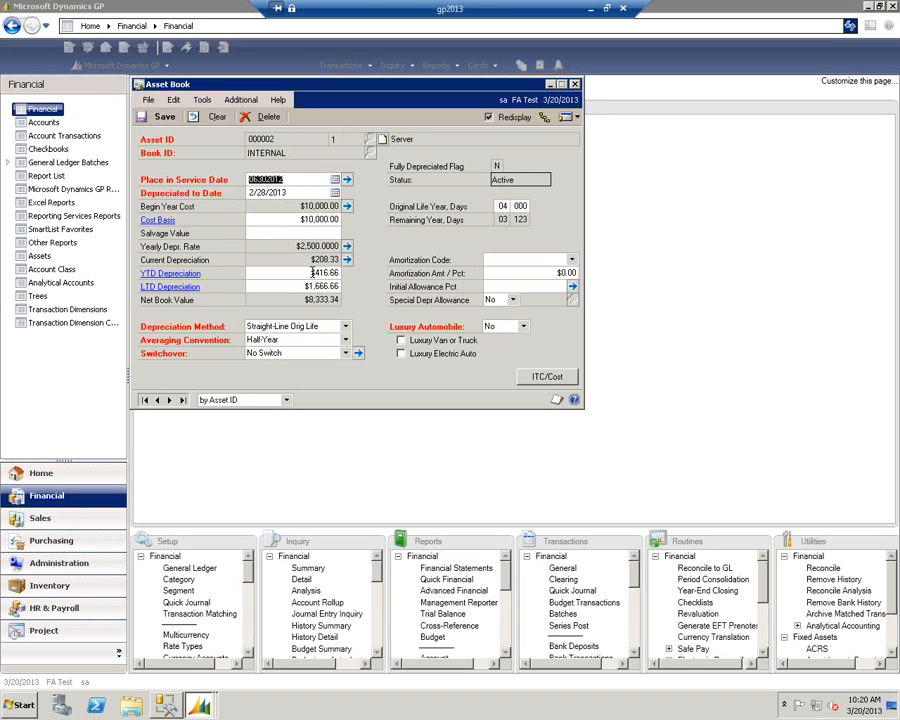
{"action": "left_click", "coordinate": [575, 84]}
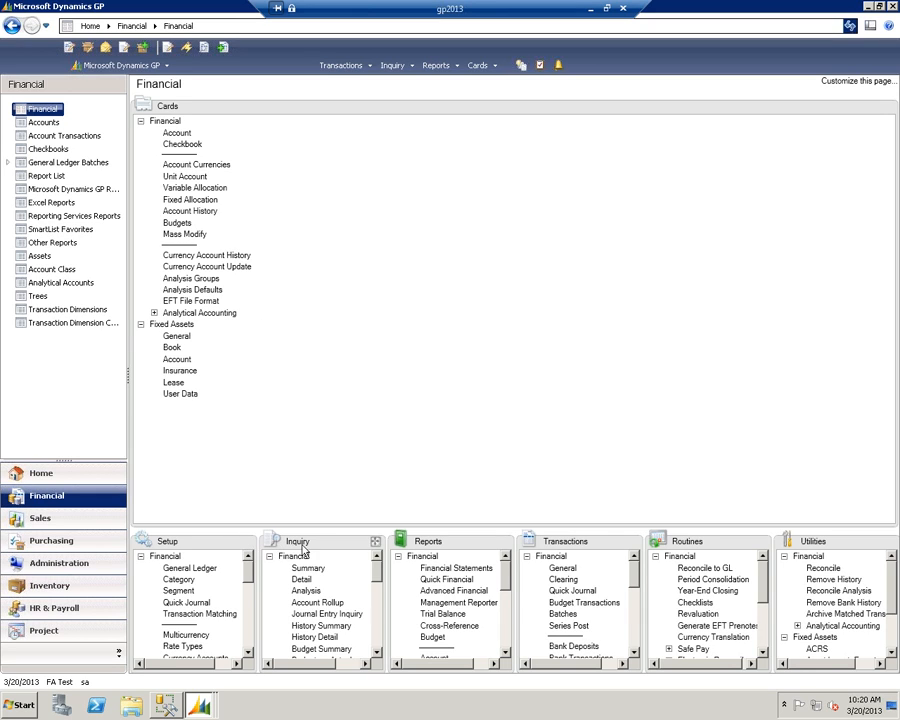
- Reverse depreciation for all assets in both the INTERNAL and TAX books back to a target date of 1/31/2013
{"action": "left_click", "coordinate": [762, 543]}
{"action": "left_click", "coordinate": [170, 244]}
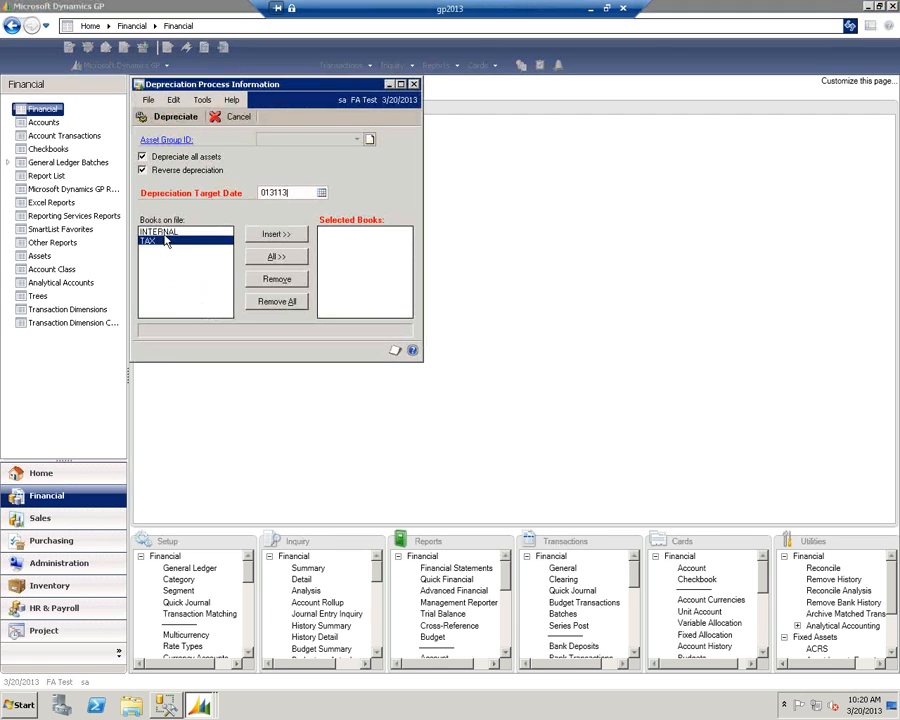
{"action": "left_click", "coordinate": [301, 192]}
{"action": "type", "text": "013113"}
{"action": "key", "text": "Tab"}
{"action": "left_click", "coordinate": [277, 257]}
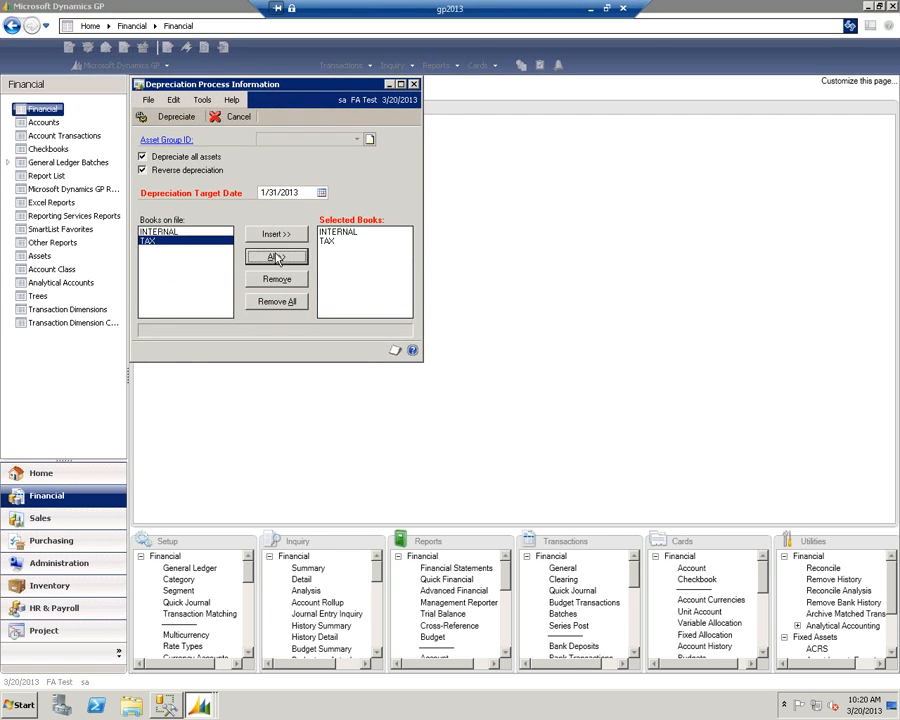
{"action": "left_click", "coordinate": [171, 122]}
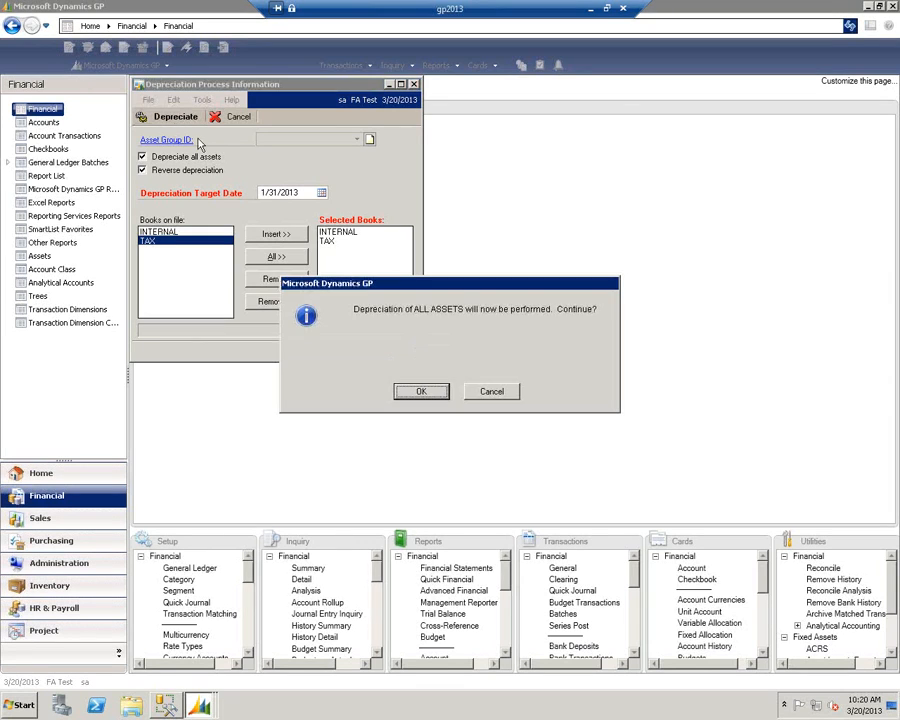
{"action": "left_click", "coordinate": [422, 392]}
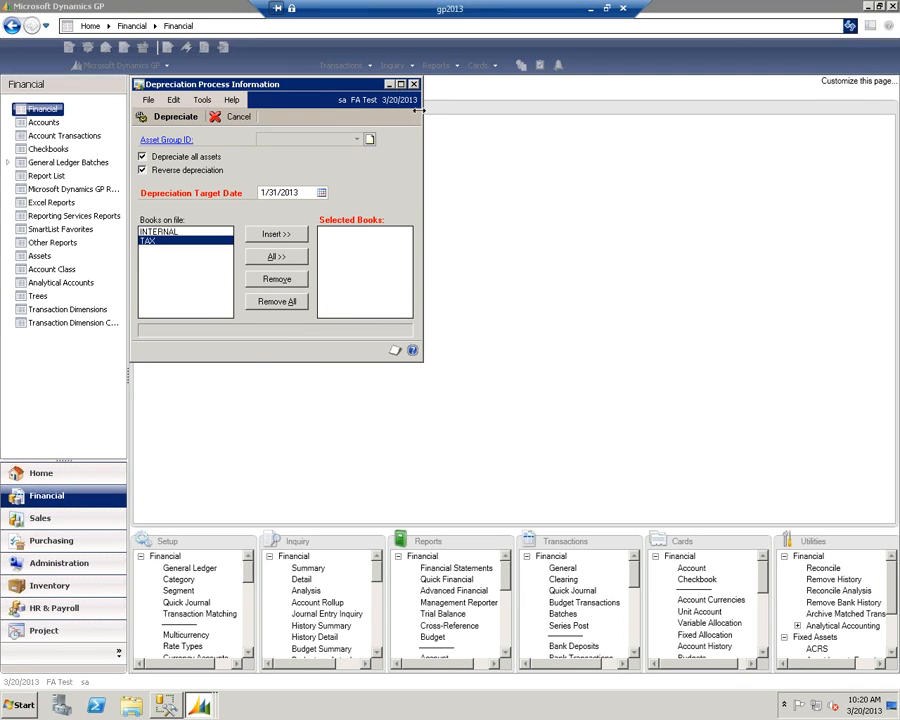
- Recheck the Server asset's INTERNAL book for its depreciated-to date and year-to-date depreciation following the reversal
{"action": "left_click", "coordinate": [762, 545]}
{"action": "left_click", "coordinate": [171, 343]}
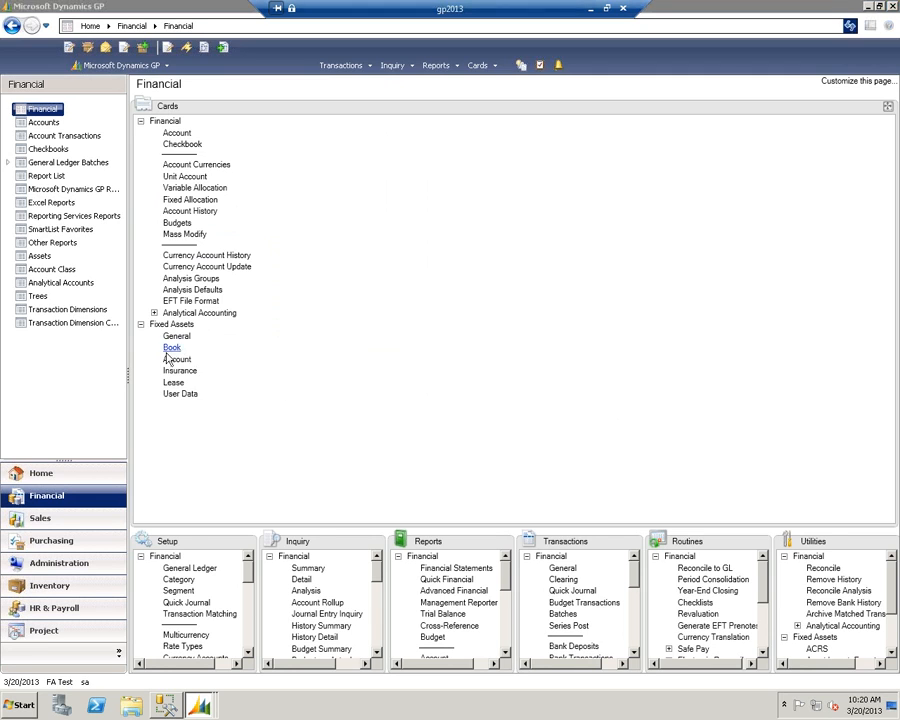
{"action": "left_click", "coordinate": [155, 398]}
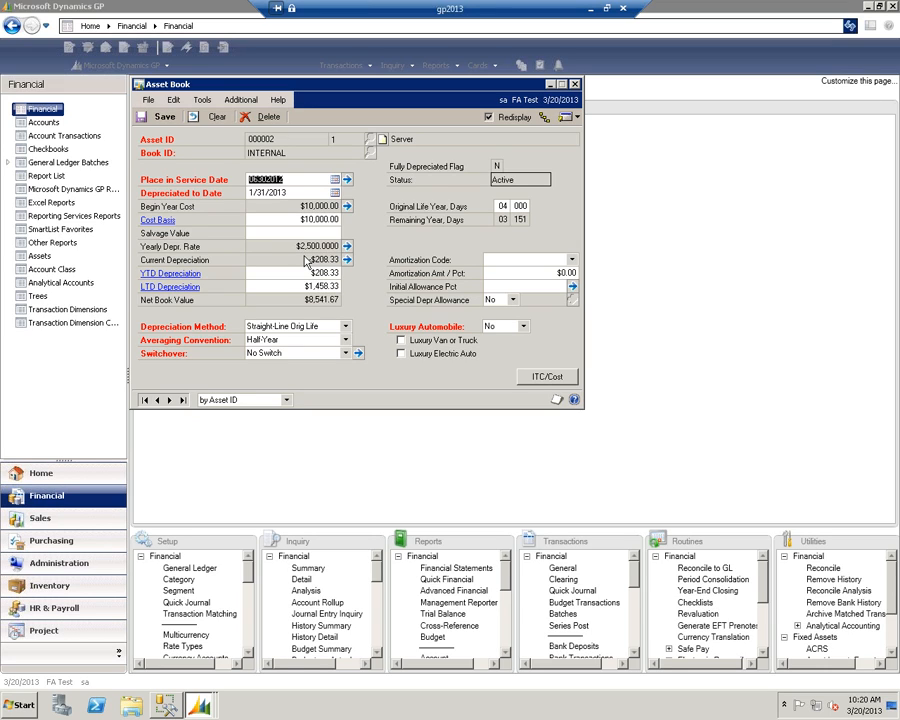
{"action": "left_click", "coordinate": [575, 85]}
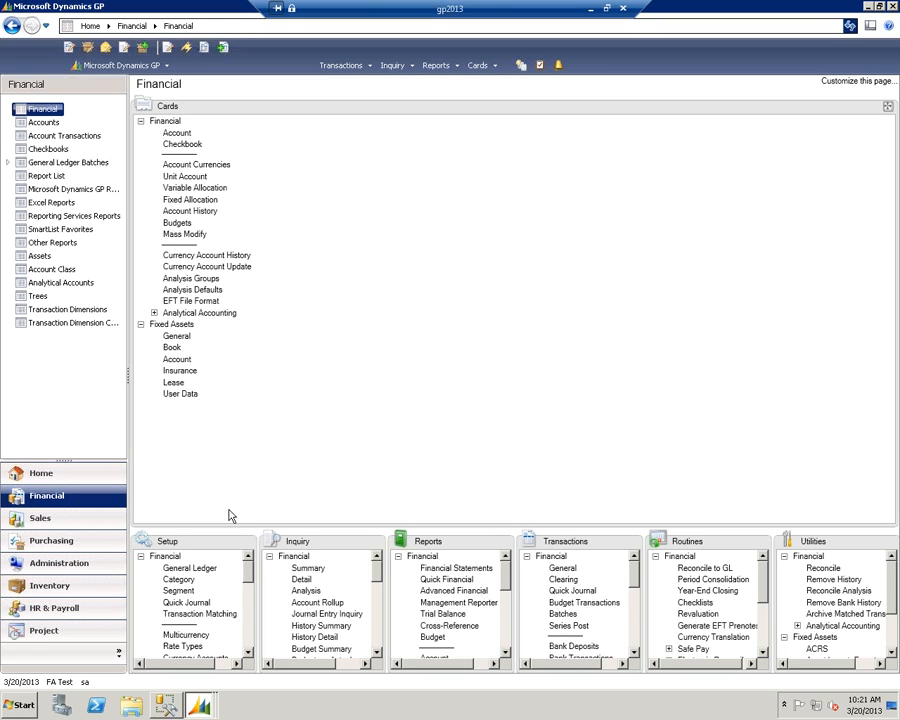
- Open Fixed Assets General Ledger Posting and set the batch's posting date to 1/31/2013
{"action": "left_click", "coordinate": [761, 544]}
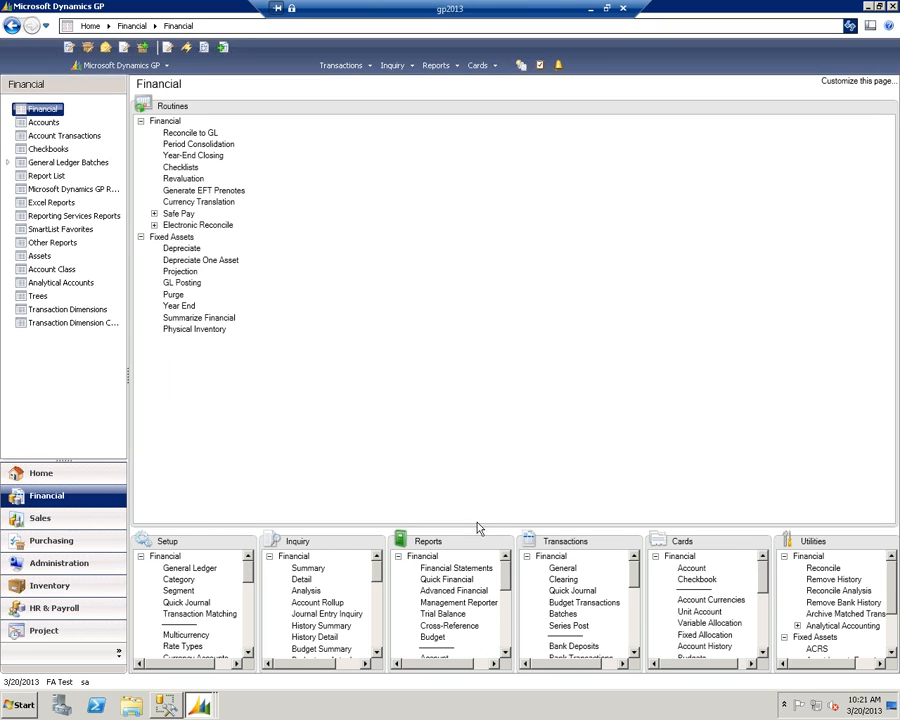
{"action": "left_click", "coordinate": [178, 283]}
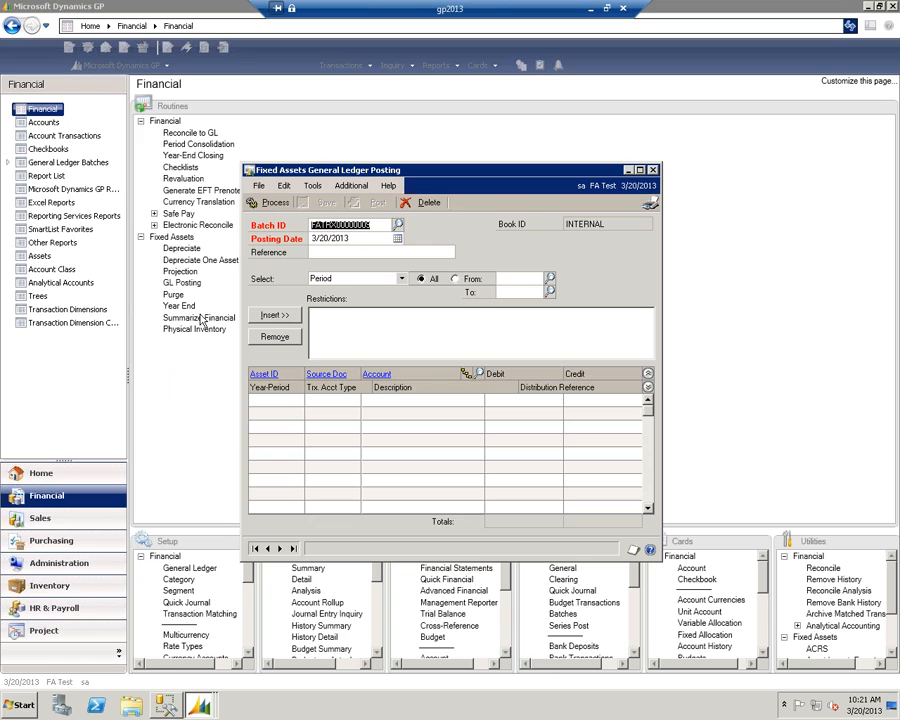
{"action": "left_click", "coordinate": [343, 240]}
{"action": "type", "text": "01311"}
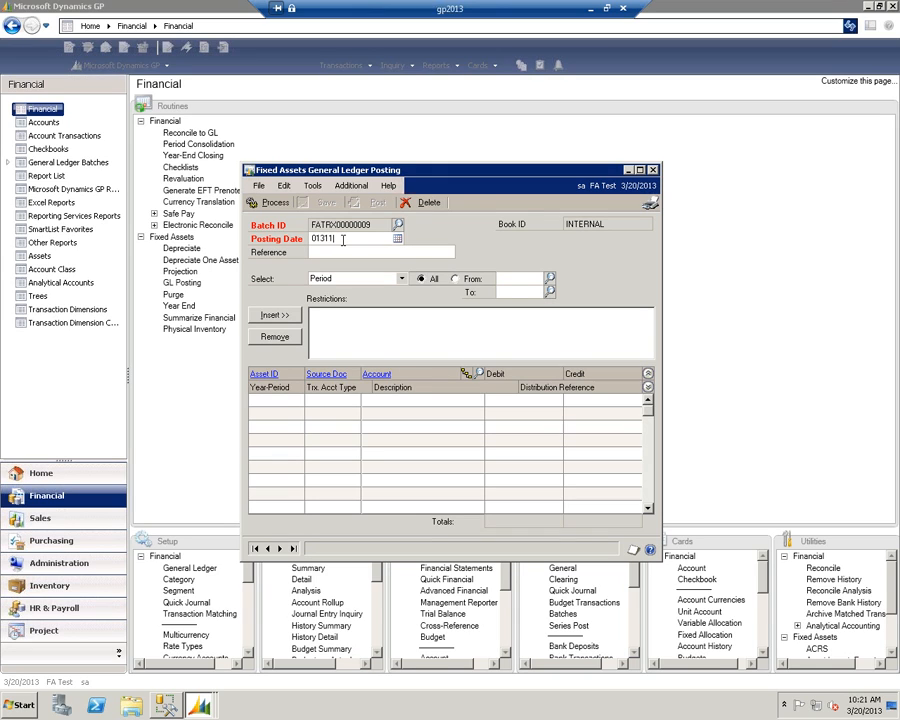
{"action": "type", "text": "3"}
{"action": "key", "text": "Tab"}
- Restrict the general ledger posting batch to periods from the first through 2013-001
{"action": "left_click", "coordinate": [519, 280]}
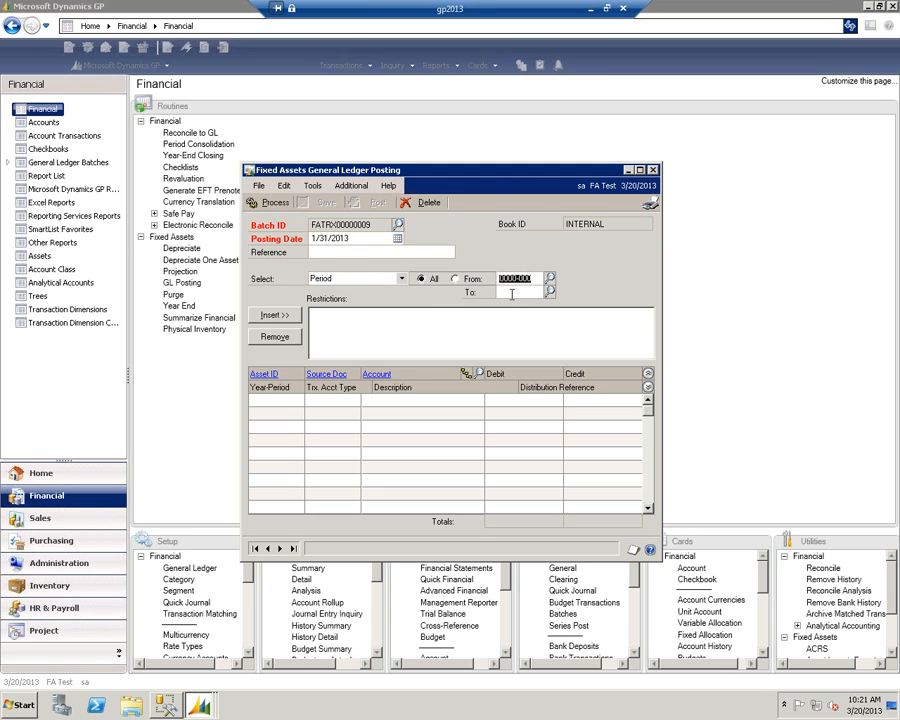
{"action": "left_click", "coordinate": [512, 293]}
{"action": "type", "text": "2010"}
{"action": "type", "text": "001"}
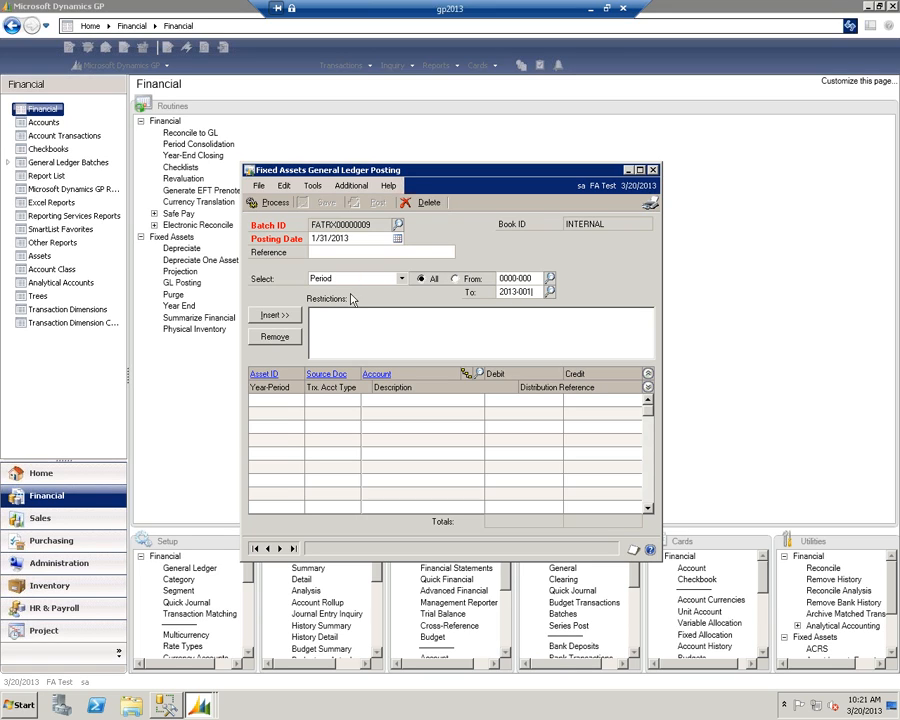
{"action": "left_click", "coordinate": [275, 316]}
- Examine the available posting restriction types and the source document codes offered for a Source Document restriction
{"action": "left_click", "coordinate": [401, 280]}
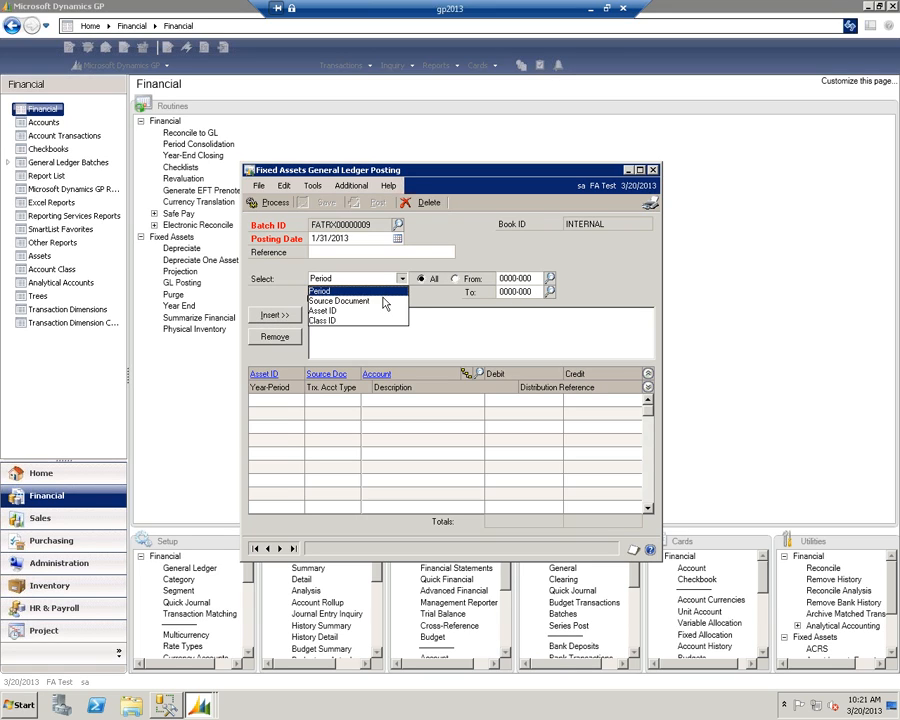
{"action": "left_click", "coordinate": [355, 294]}
{"action": "left_click", "coordinate": [556, 279]}
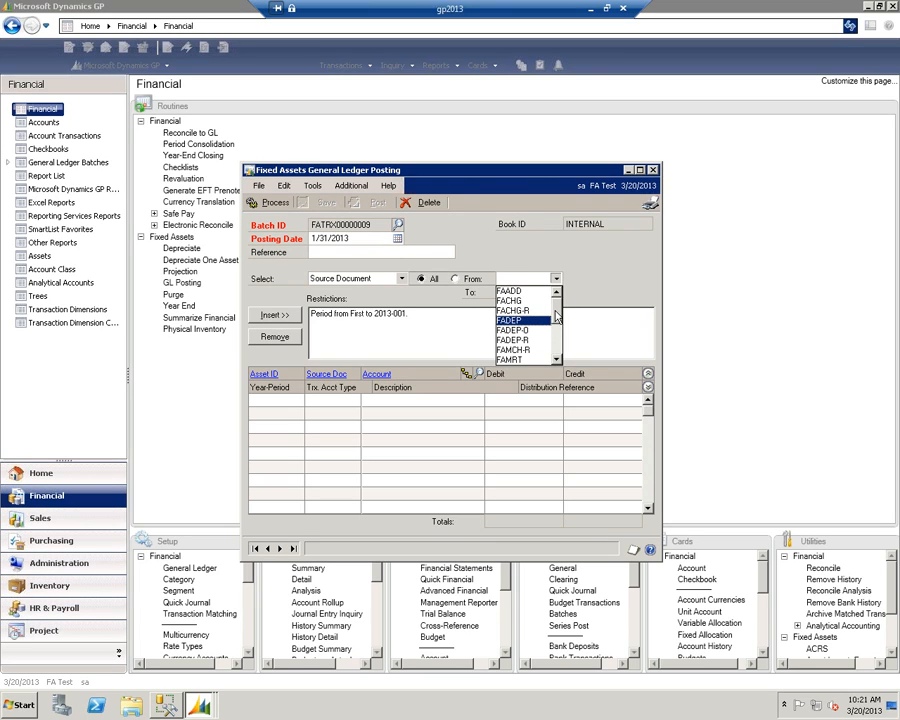
{"action": "left_click", "coordinate": [400, 280]}
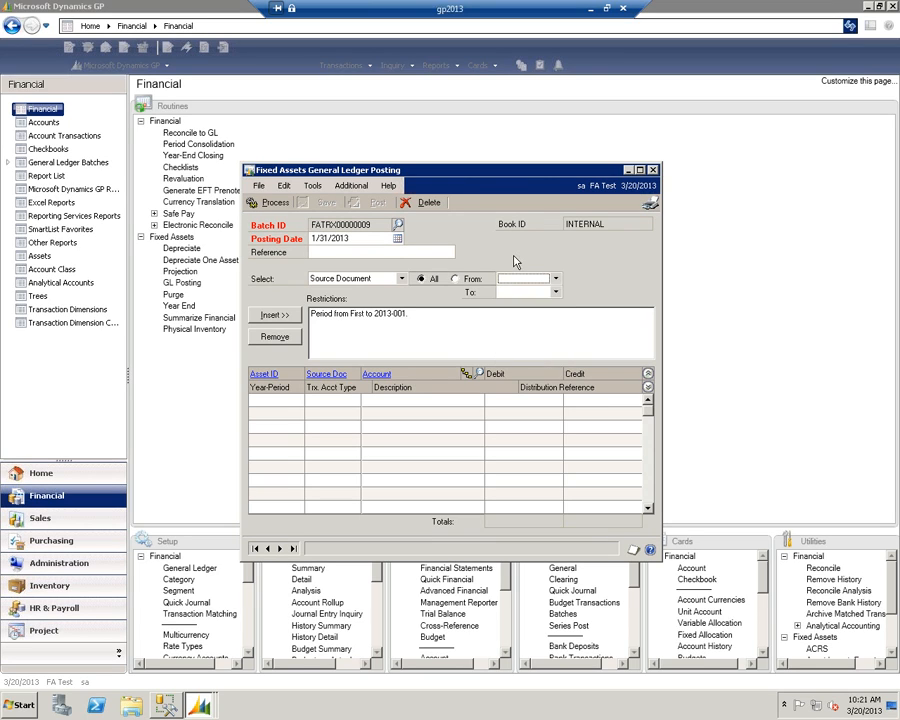
{"action": "left_click", "coordinate": [399, 280]}
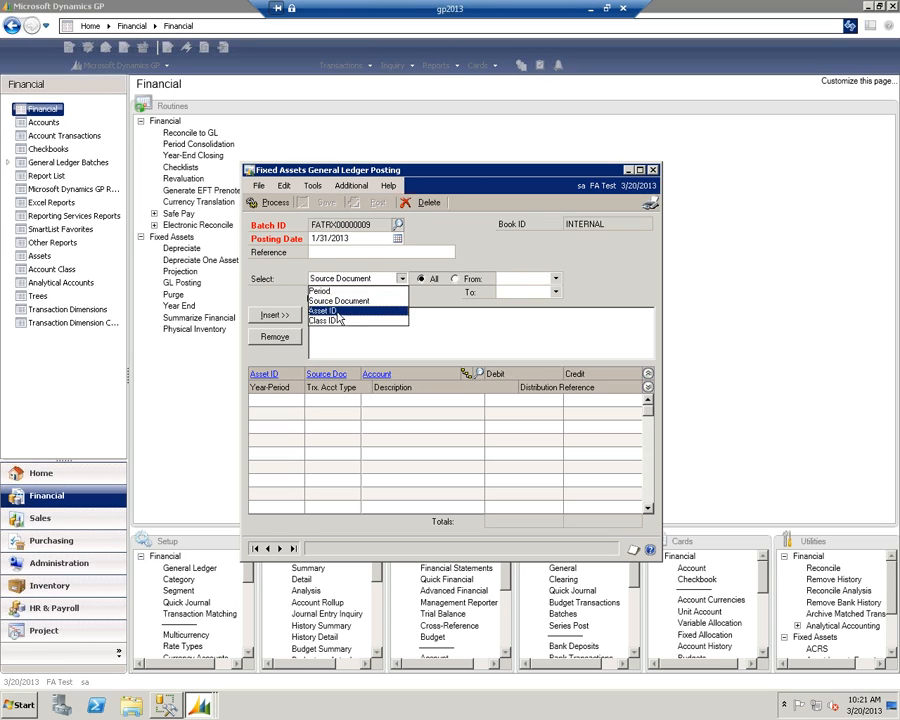
{"action": "left_click", "coordinate": [503, 253]}
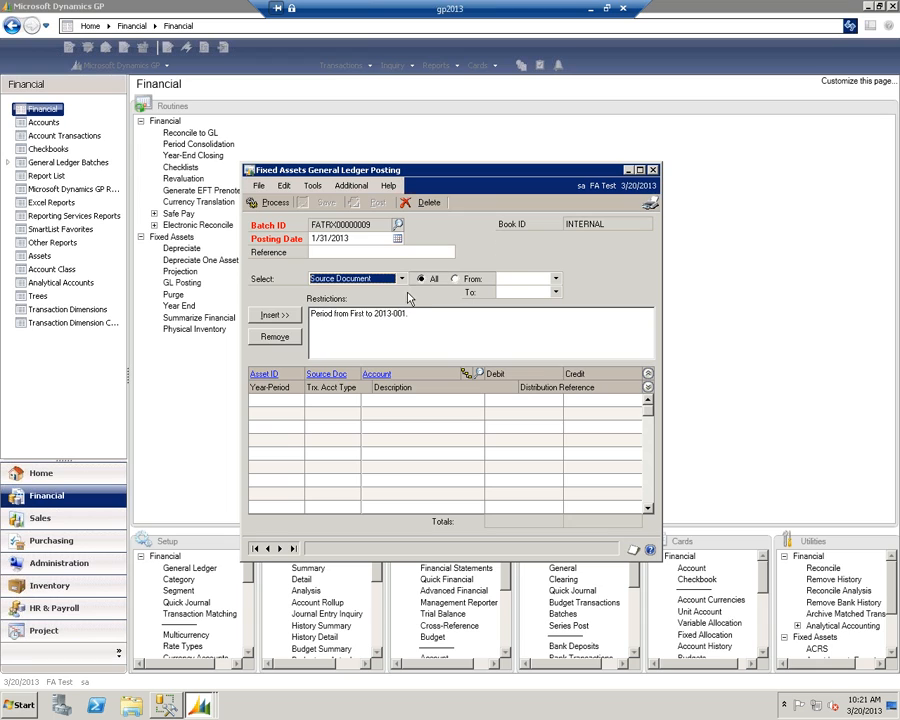
- Process the period-restricted posting batch, review its distributions, and delete the batch
{"action": "left_click", "coordinate": [277, 203]}
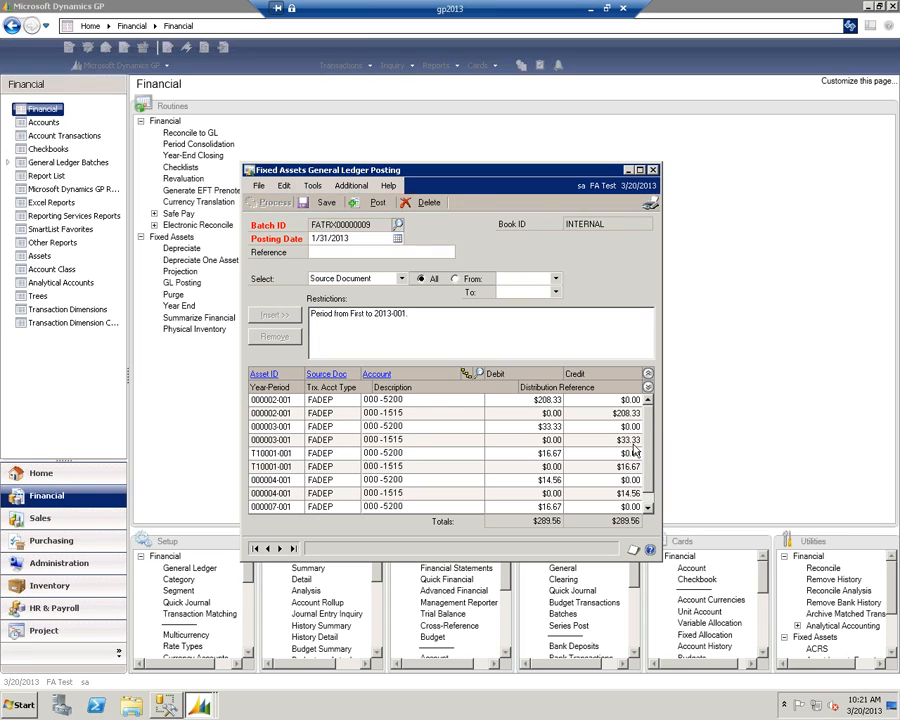
{"action": "scroll", "coordinate": [650, 478], "scroll_direction": "down", "scroll_amount": 1}
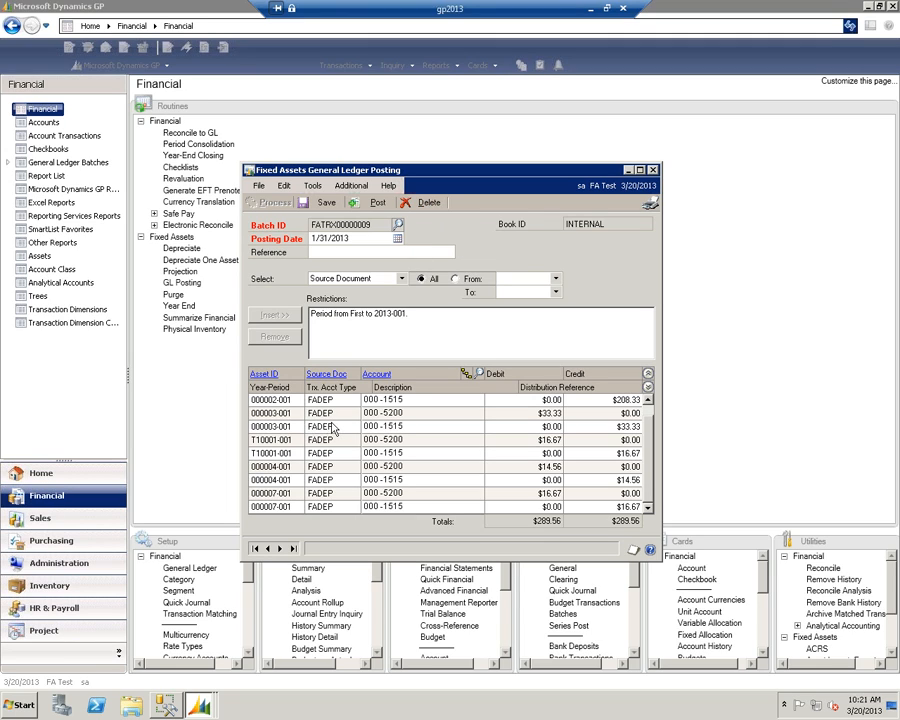
{"action": "left_click", "coordinate": [427, 203]}
{"action": "key", "text": "Return"}
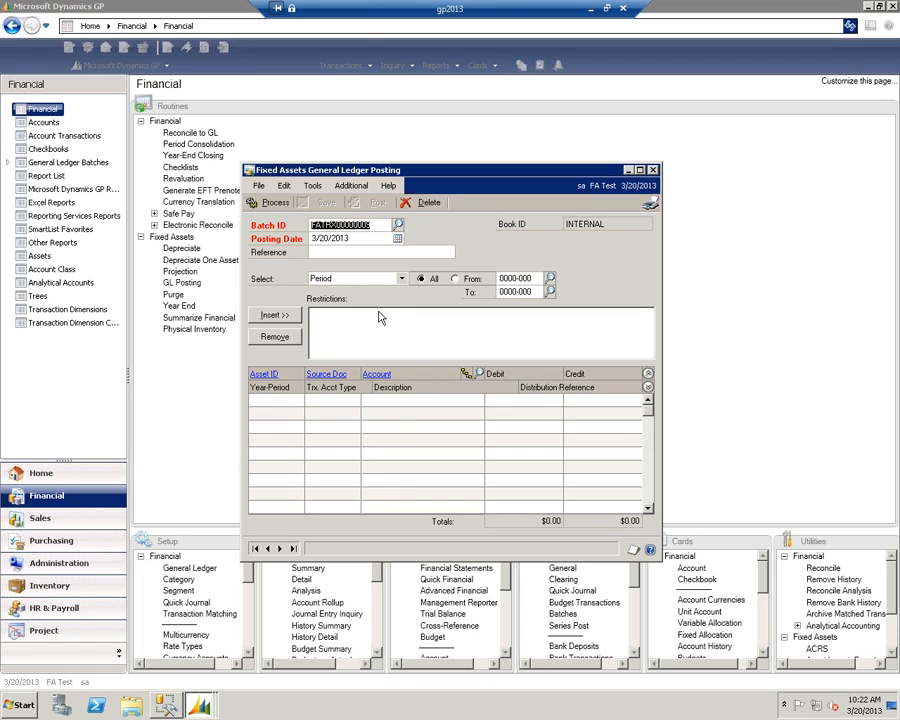
- Process the general ledger posting batch without restrictions and review the analytical information on asset 000005-001's account 000-1510 distribution
{"action": "left_click", "coordinate": [271, 203]}
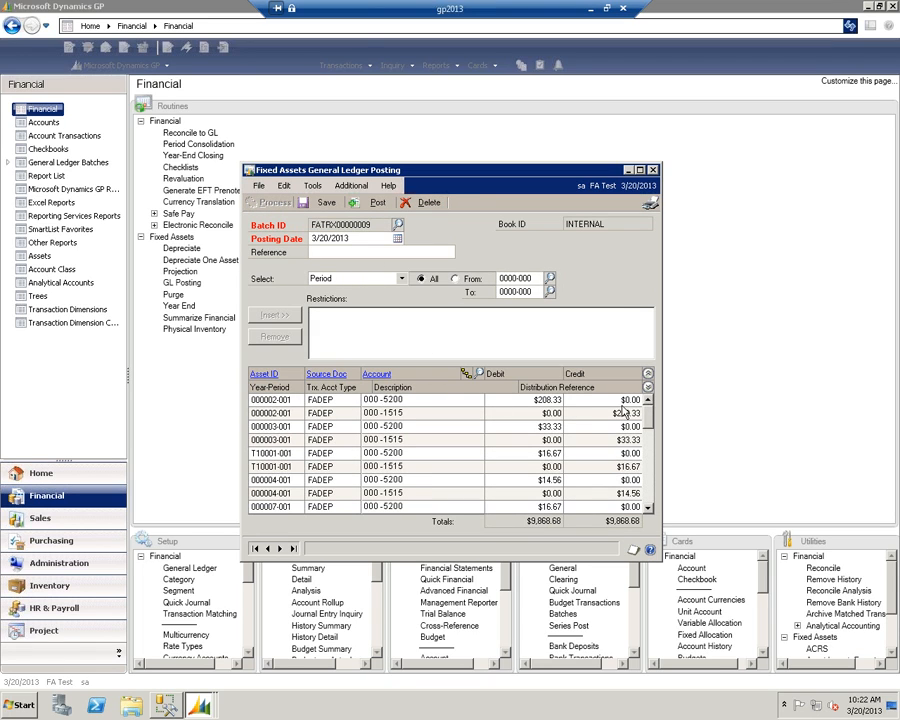
{"action": "scroll", "coordinate": [468, 470], "scroll_direction": "down", "scroll_amount": 3}
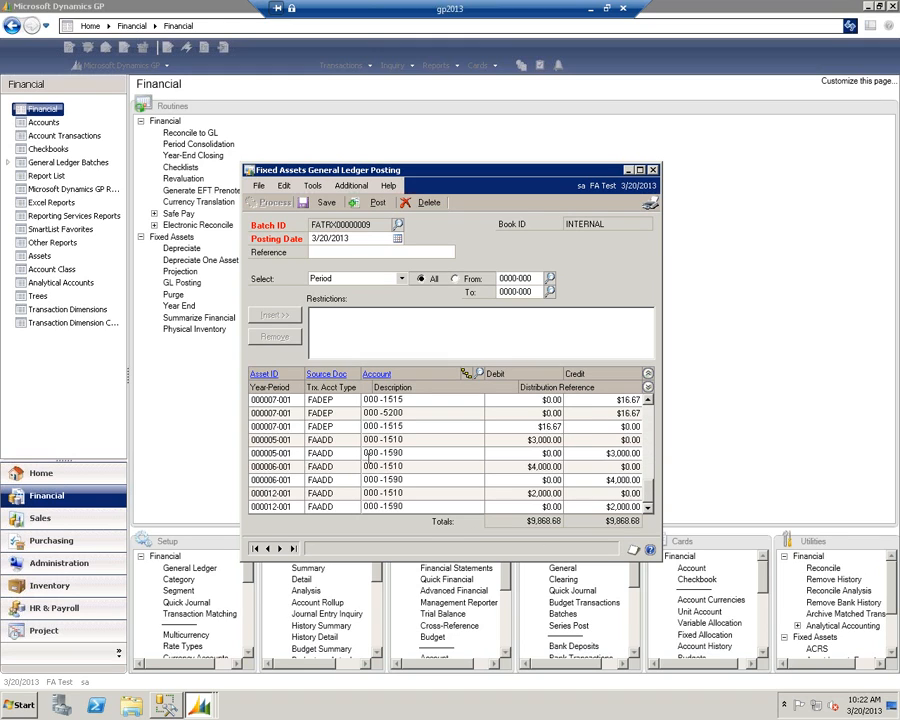
{"action": "double_click", "coordinate": [389, 441]}
{"action": "left_click", "coordinate": [465, 374]}
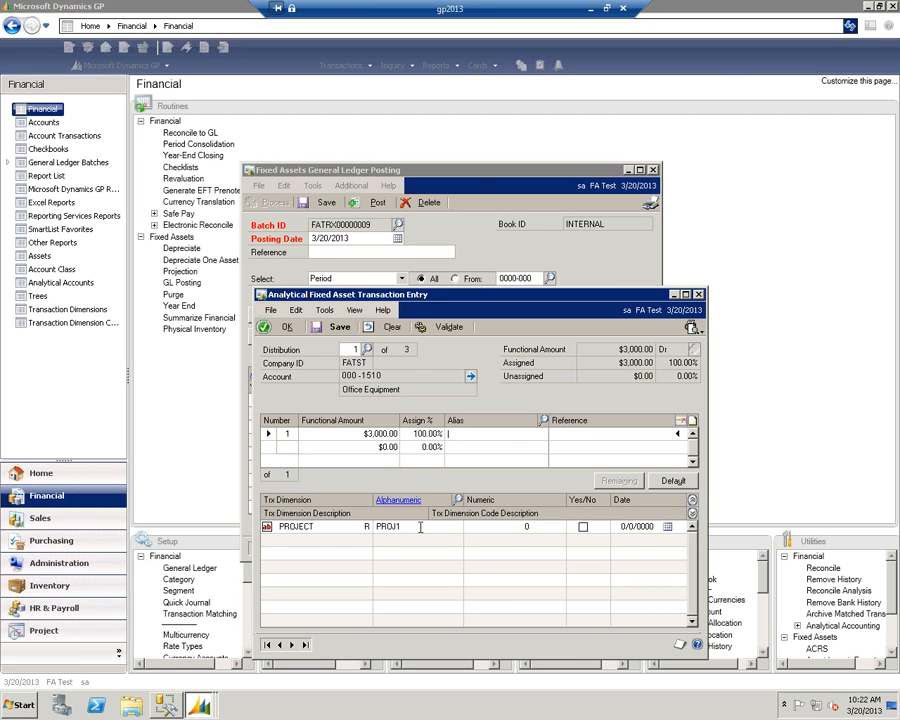
{"action": "left_click", "coordinate": [275, 330]}
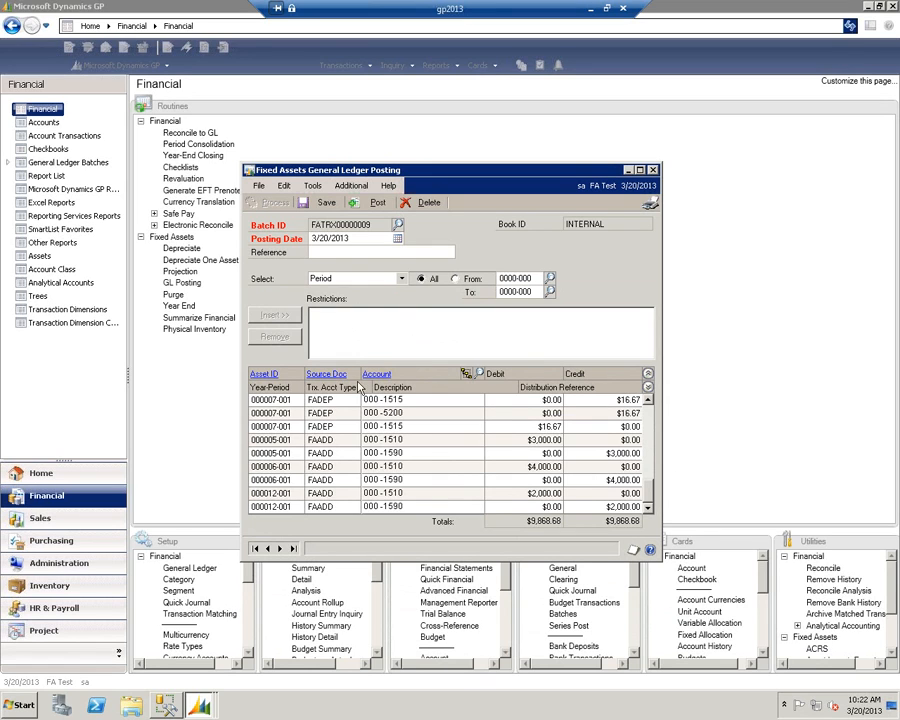
- Review the options in Fixed Assets Company Setup and return to the processed general ledger posting batch
{"action": "left_click", "coordinate": [231, 538]}
{"action": "left_click", "coordinate": [247, 541]}
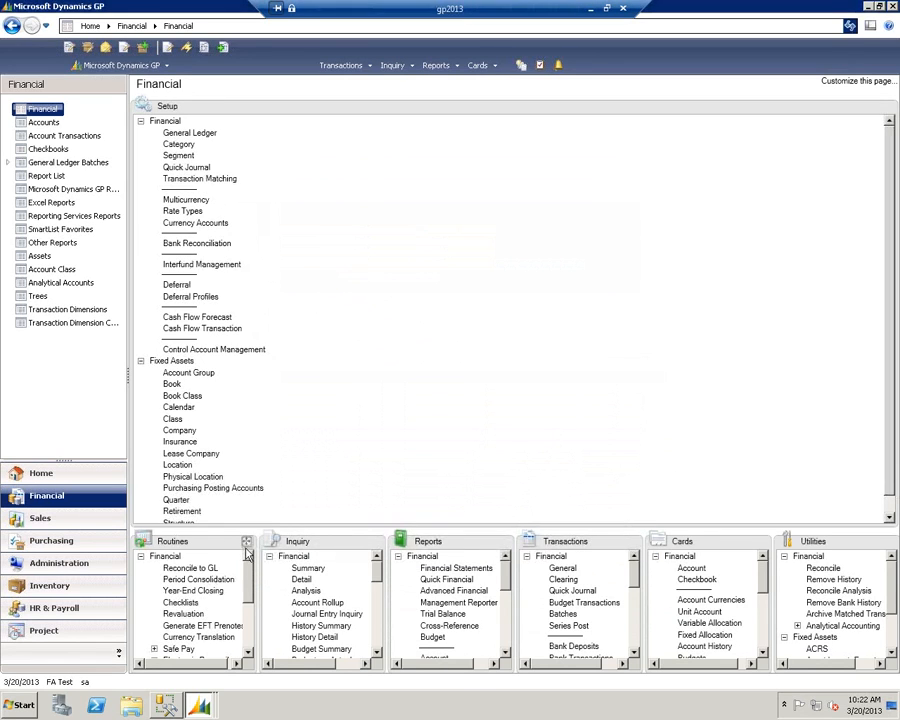
{"action": "scroll", "coordinate": [182, 605], "scroll_direction": "down", "scroll_amount": 3}
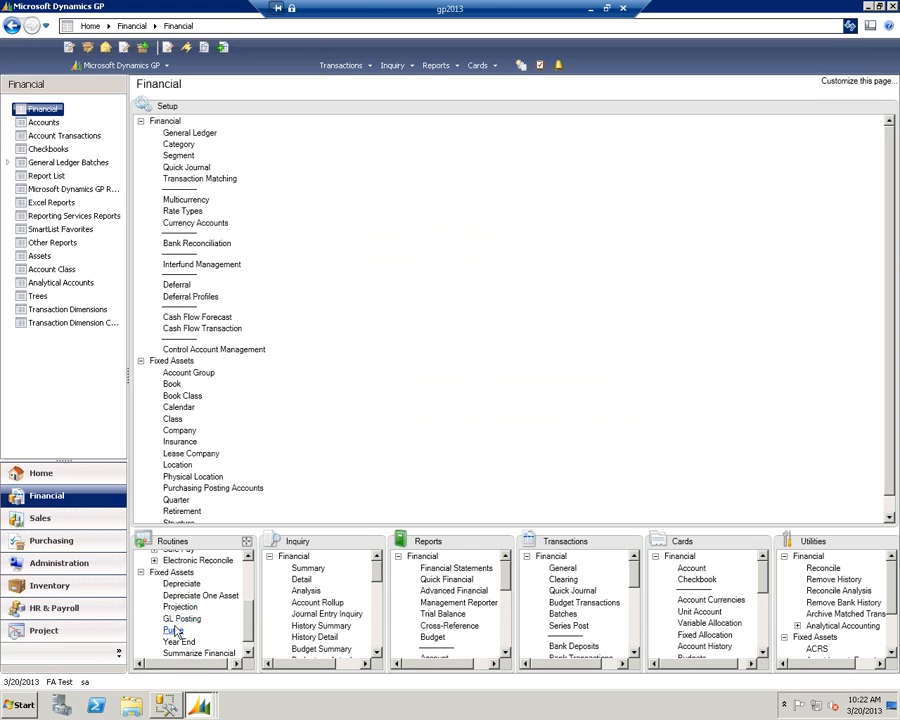
{"action": "left_click", "coordinate": [180, 430]}
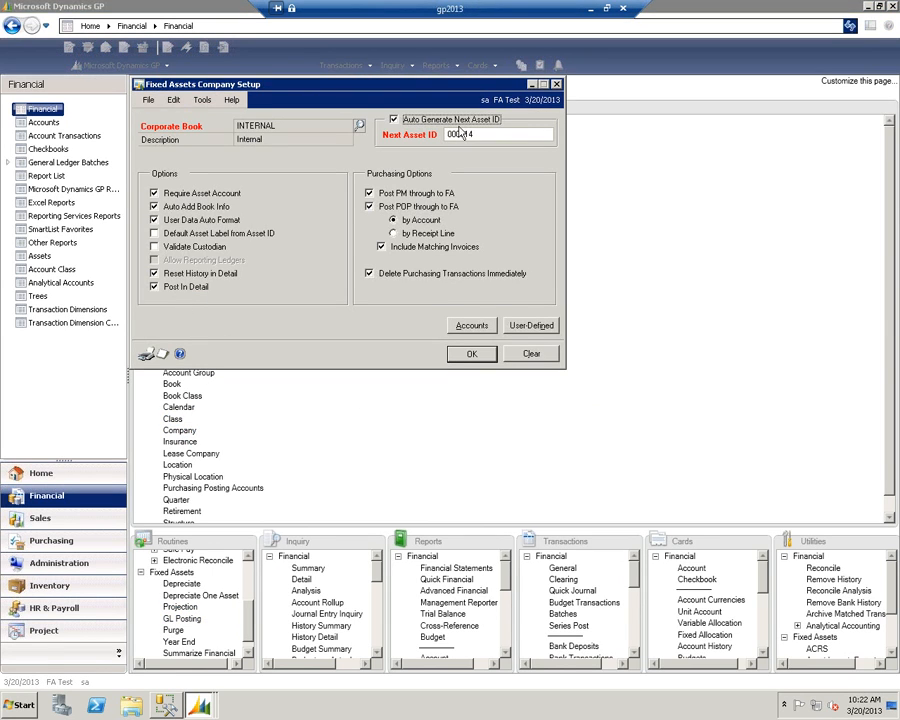
{"action": "left_click", "coordinate": [557, 85]}
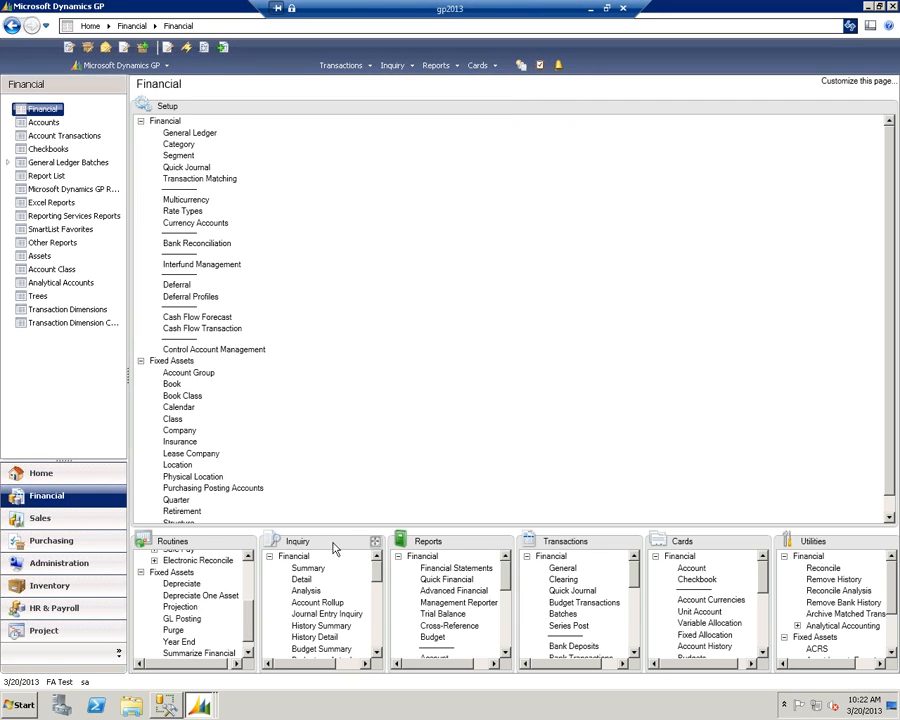
{"action": "left_click", "coordinate": [248, 541]}
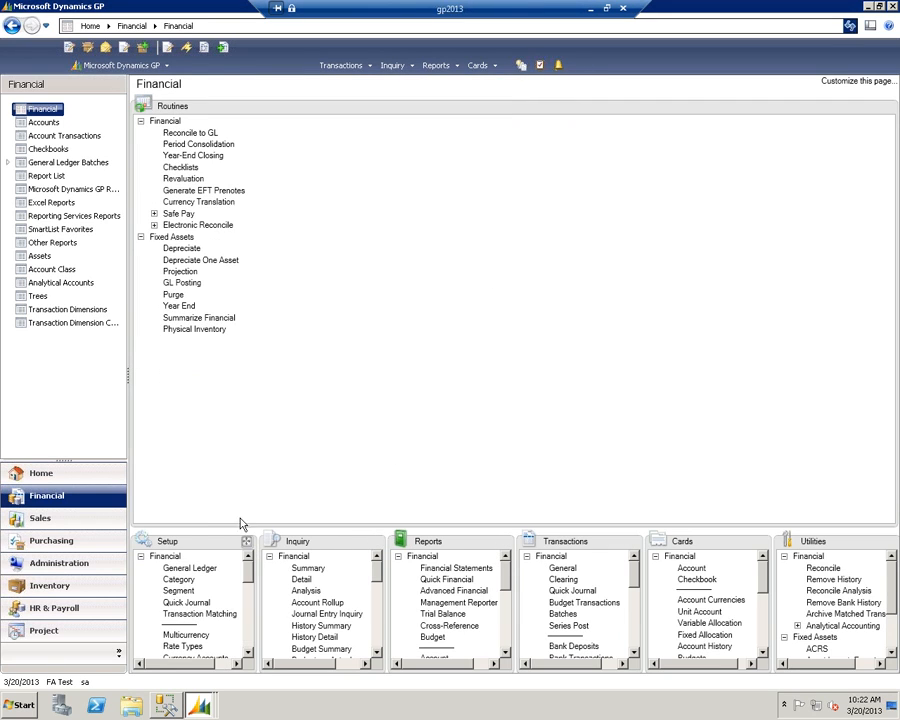
{"action": "left_click", "coordinate": [180, 284]}
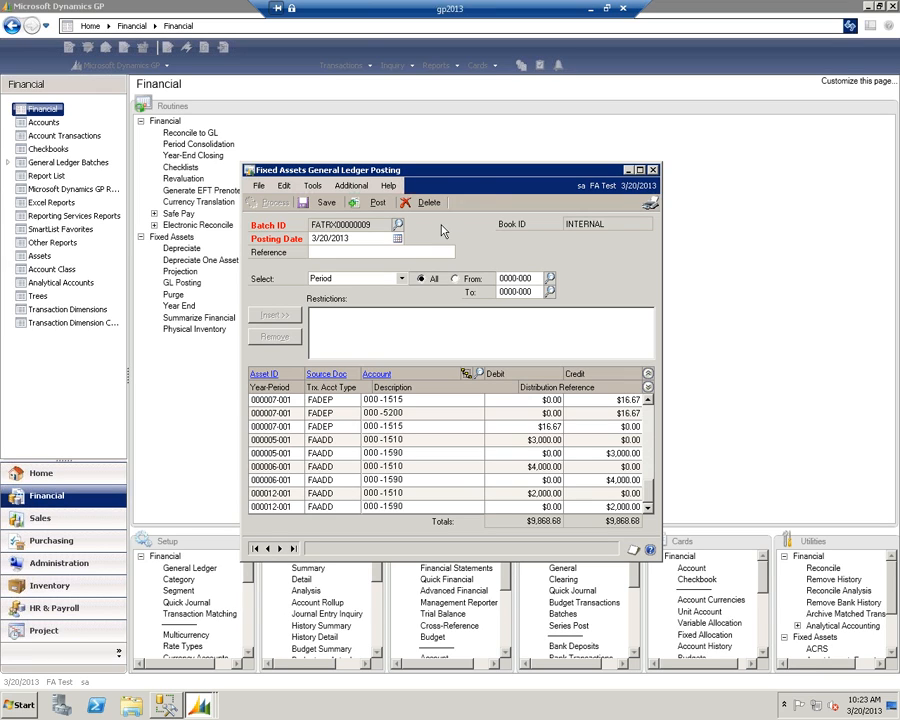
- Close the general ledger posting batch and browse the posted Fixed Assets batches from FATRX00000001 through FATRX00000008 in Batch Inquiry
{"action": "left_click", "coordinate": [652, 171]}
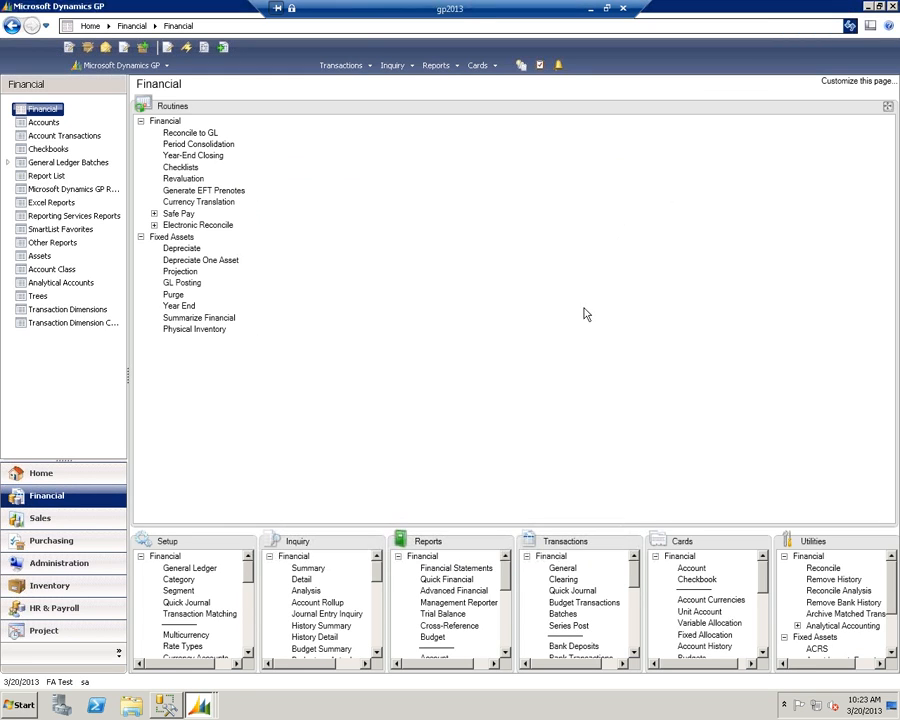
{"action": "left_click", "coordinate": [375, 541]}
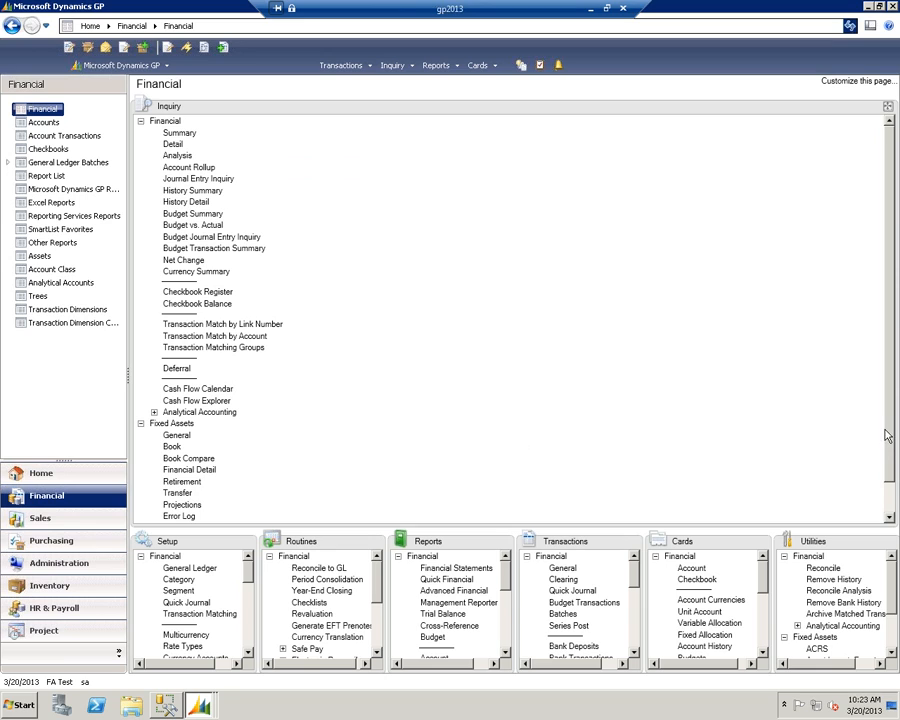
{"action": "scroll", "coordinate": [645, 504], "scroll_direction": "down", "scroll_amount": 1}
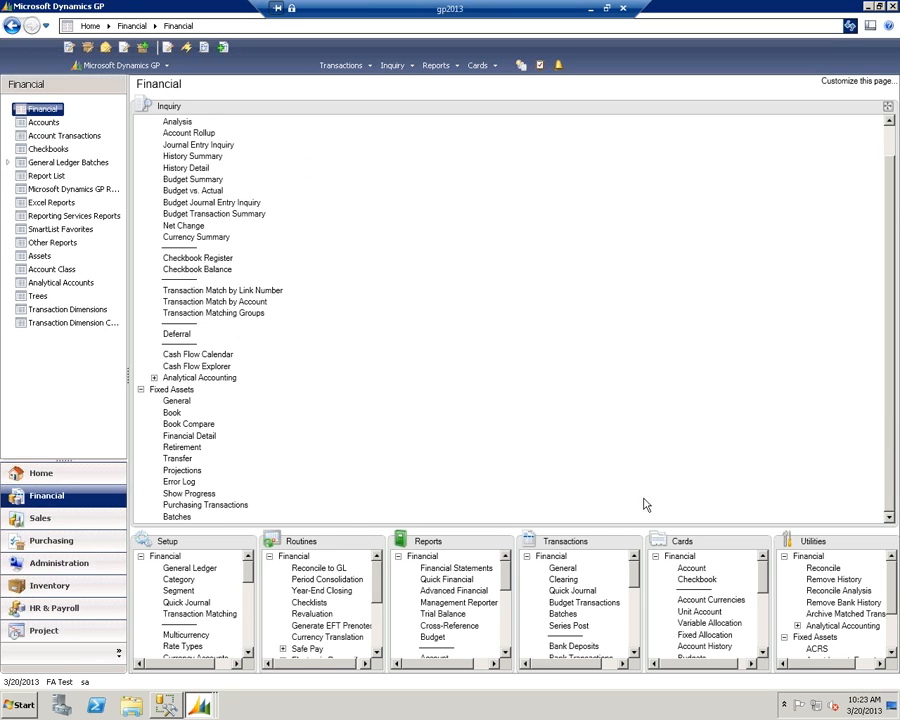
{"action": "left_click", "coordinate": [171, 516]}
{"action": "left_click", "coordinate": [265, 483]}
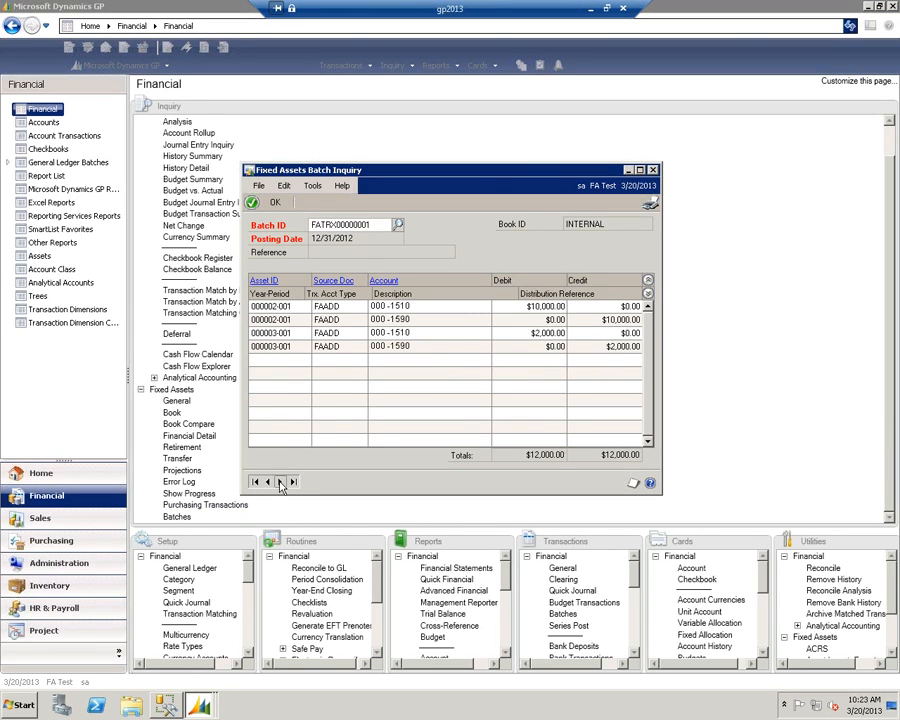
{"action": "left_click", "coordinate": [280, 482]}
{"action": "left_click", "coordinate": [280, 482]}
{"action": "left_click", "coordinate": [280, 482]}
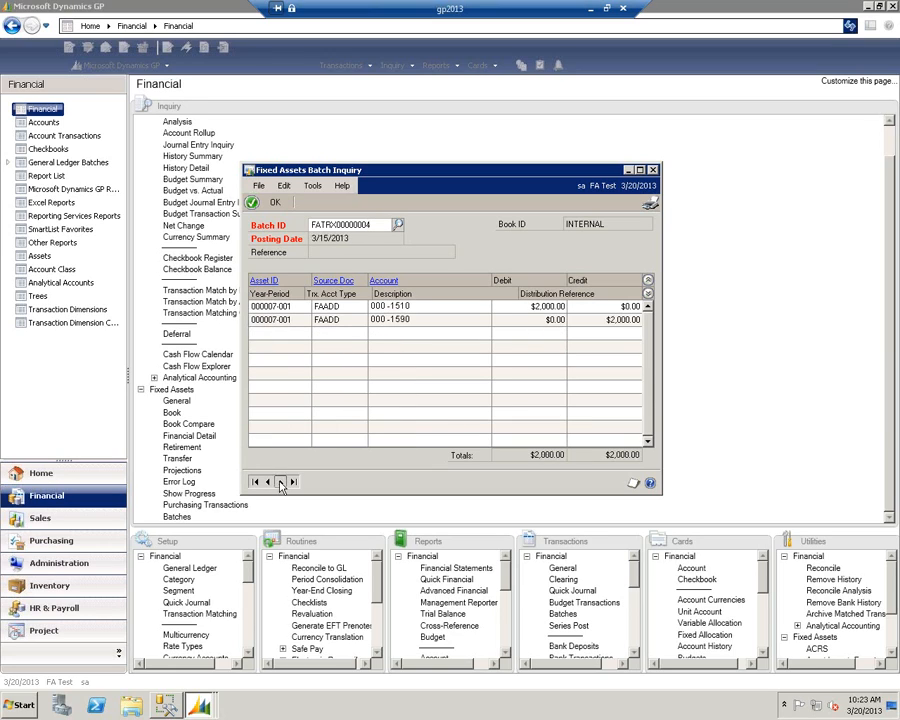
{"action": "left_click", "coordinate": [280, 482]}
{"action": "left_click", "coordinate": [280, 482]}
{"action": "left_click", "coordinate": [280, 482]}
{"action": "left_click", "coordinate": [280, 482]}
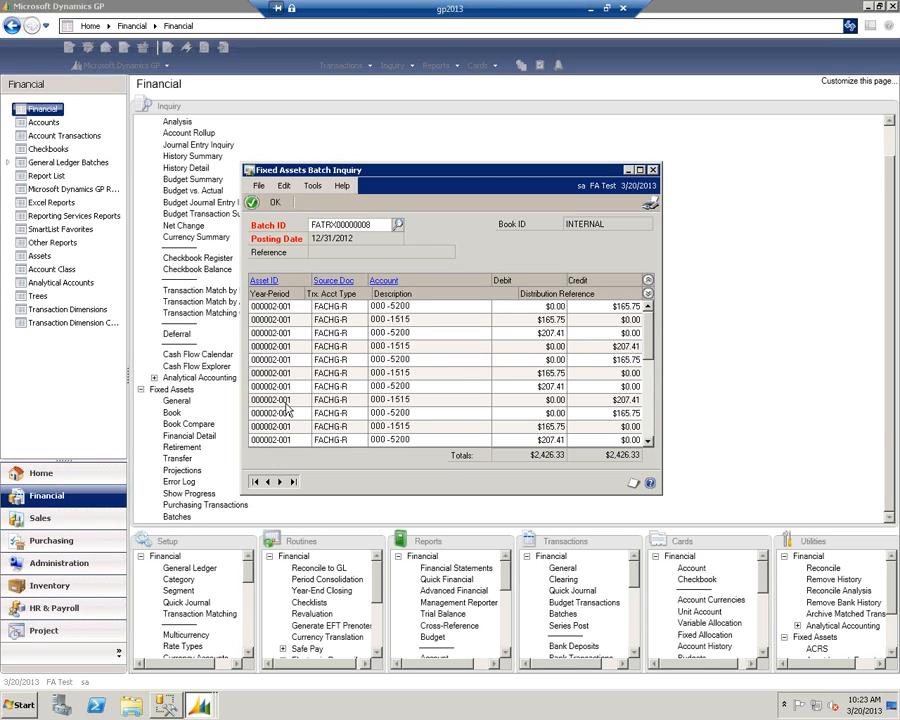
- Examine the financial detail of the first 000-1515 distribution for asset 000002-001 in batch FATRX00000008, and close the batch inquiry
{"action": "left_click", "coordinate": [335, 319]}
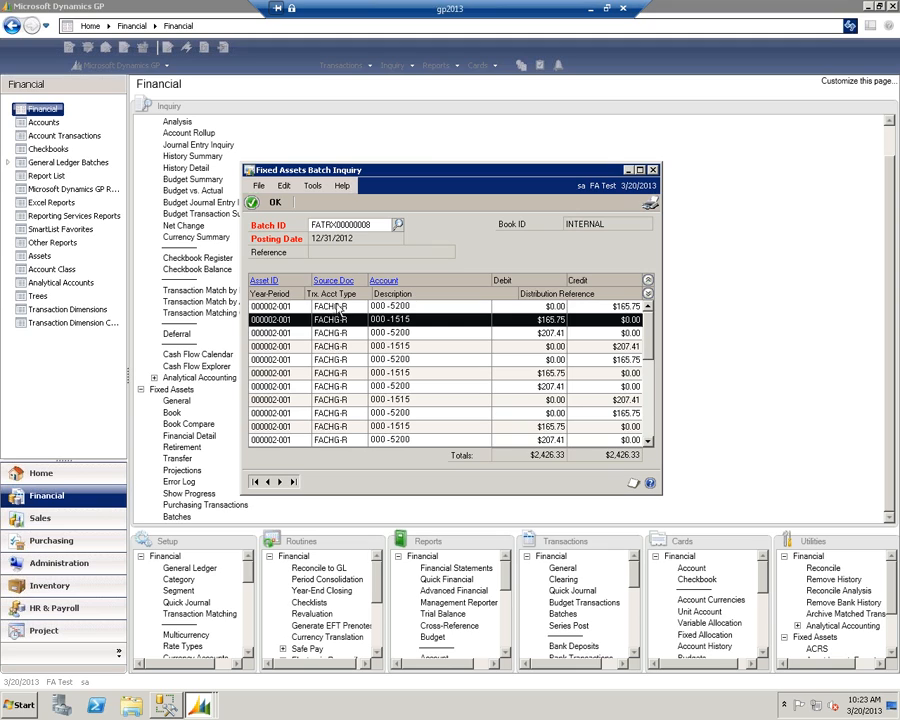
{"action": "double_click", "coordinate": [335, 319]}
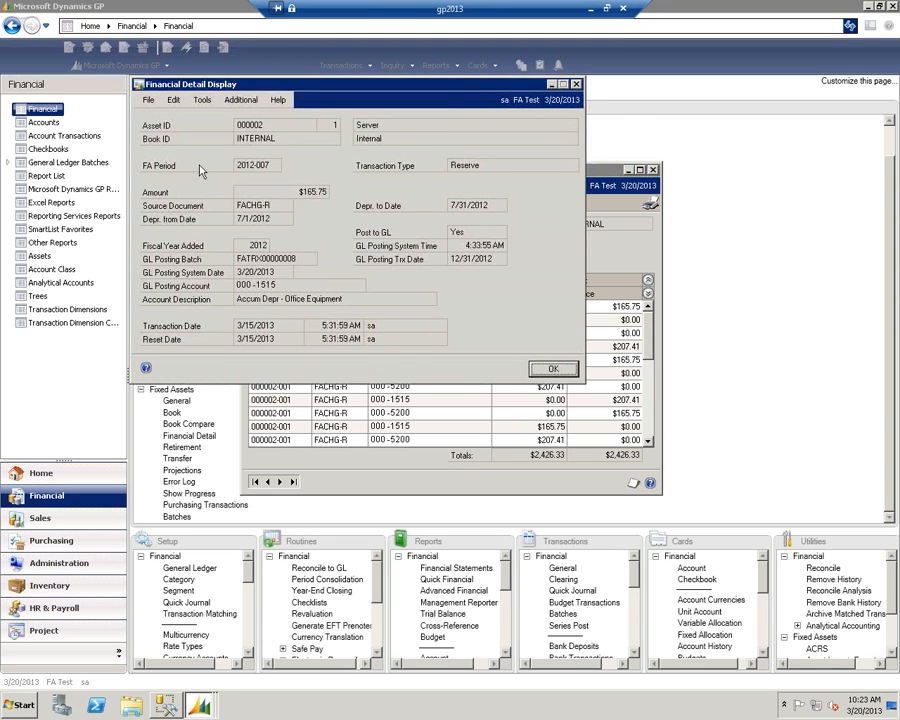
{"action": "left_click", "coordinate": [576, 84]}
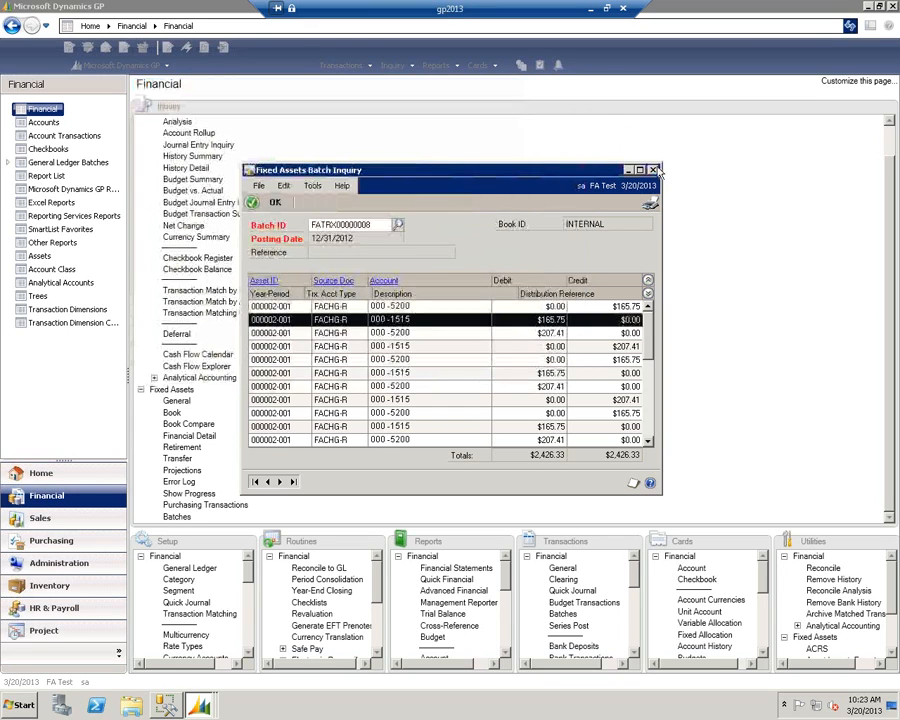
{"action": "left_click", "coordinate": [654, 170]}
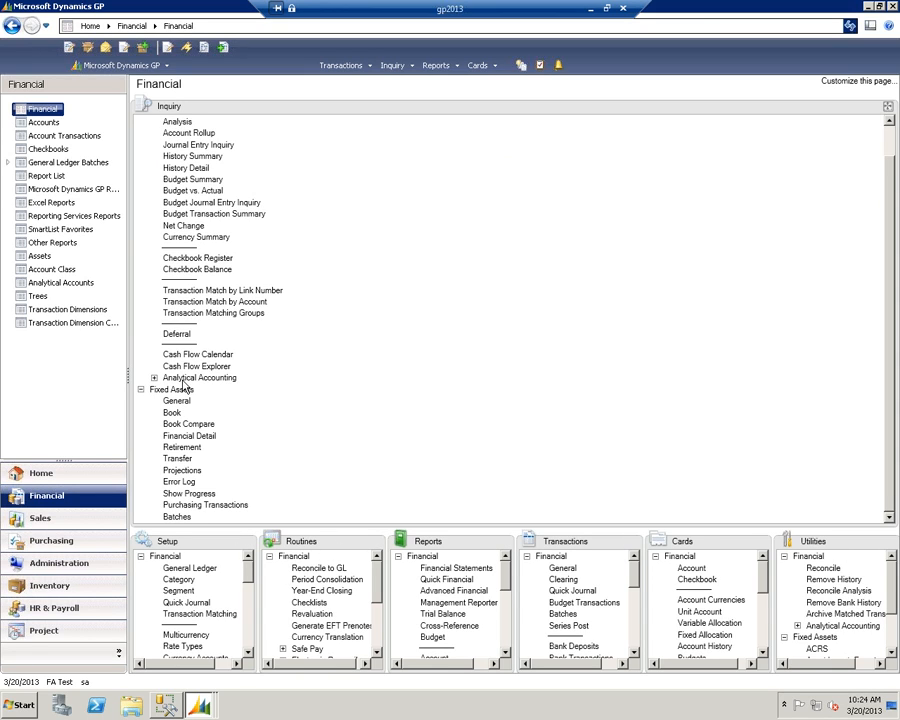
- Review the Financial Detail Inquiry transactions of asset 000002-1 in the INTERNAL book, with reset amounts included
{"action": "left_click", "coordinate": [208, 436]}
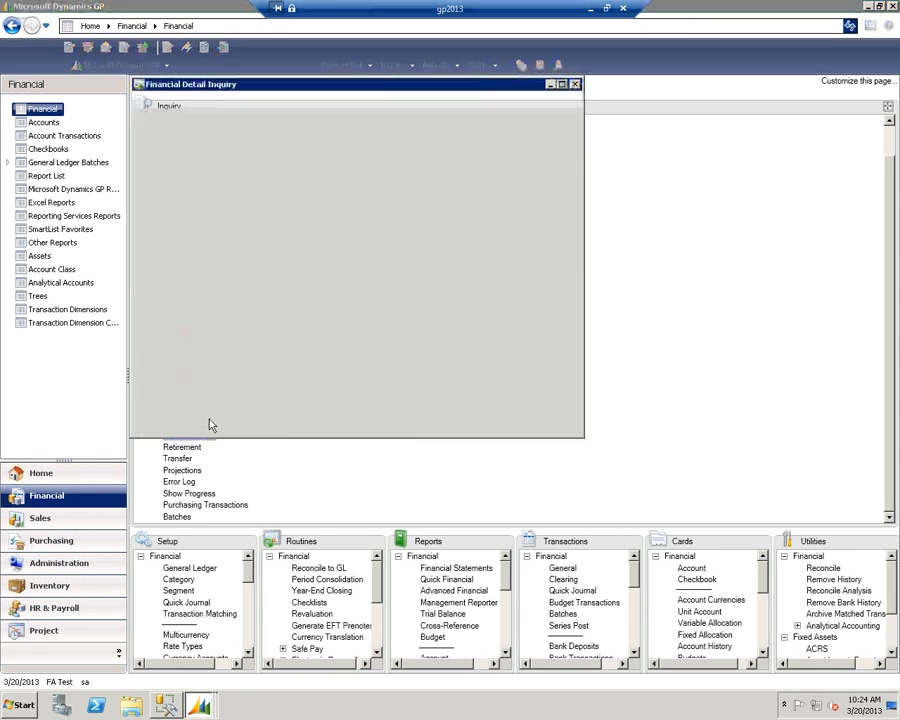
{"action": "left_click", "coordinate": [145, 428]}
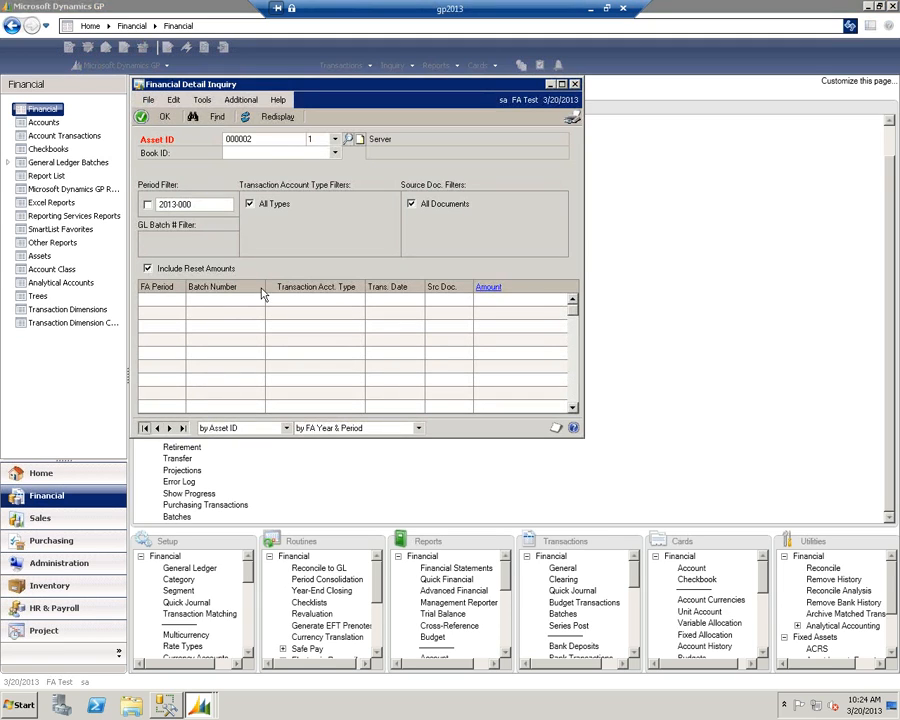
{"action": "left_click", "coordinate": [334, 153]}
{"action": "left_click", "coordinate": [290, 165]}
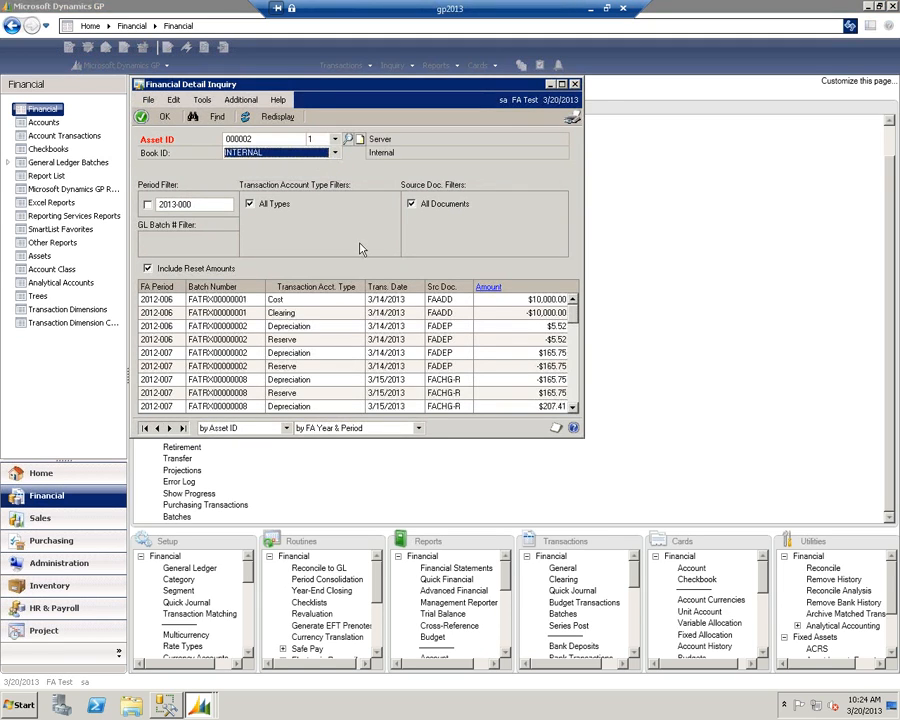
{"action": "left_click", "coordinate": [562, 84]}
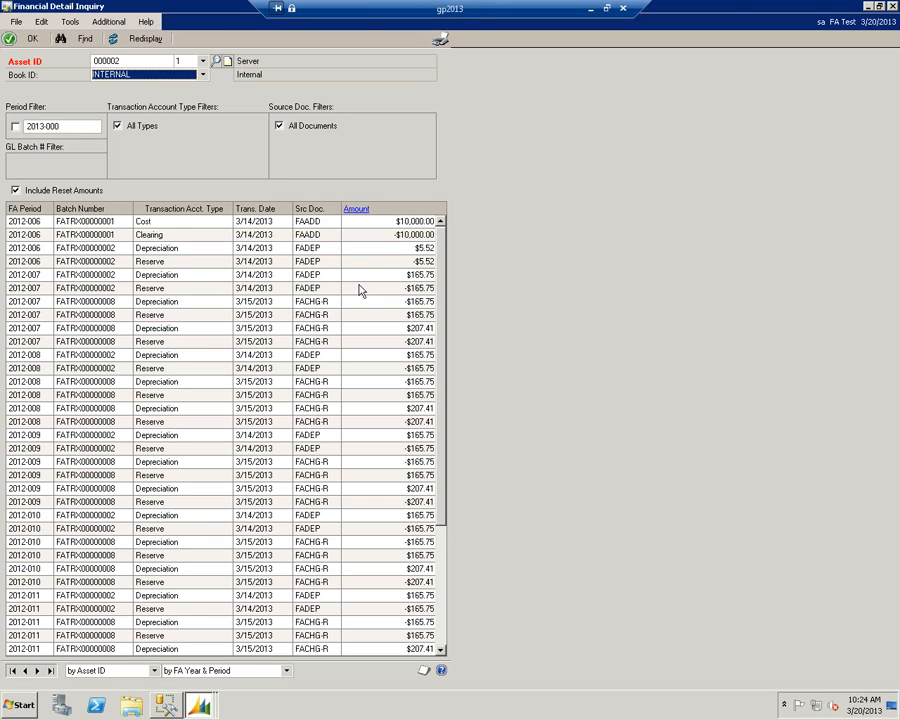
{"action": "left_click_drag", "start_coordinate": [443, 448], "coordinate": [443, 580]}
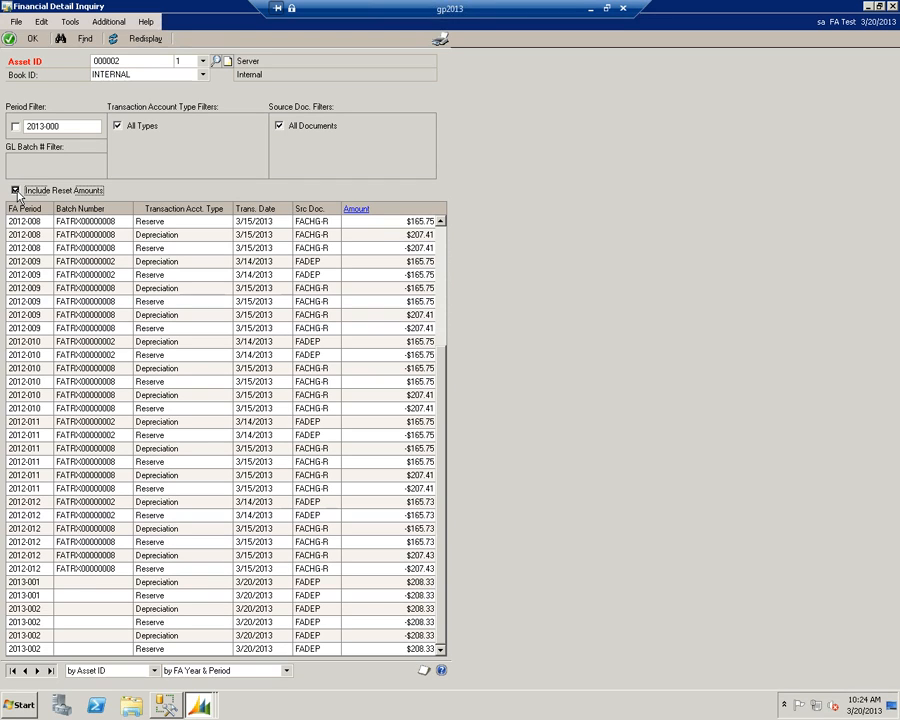
- Redisplay the asset's financial detail without reset amounts, review the remaining transactions, and close the inquiry
{"action": "left_click", "coordinate": [16, 191]}
{"action": "left_click", "coordinate": [139, 38]}
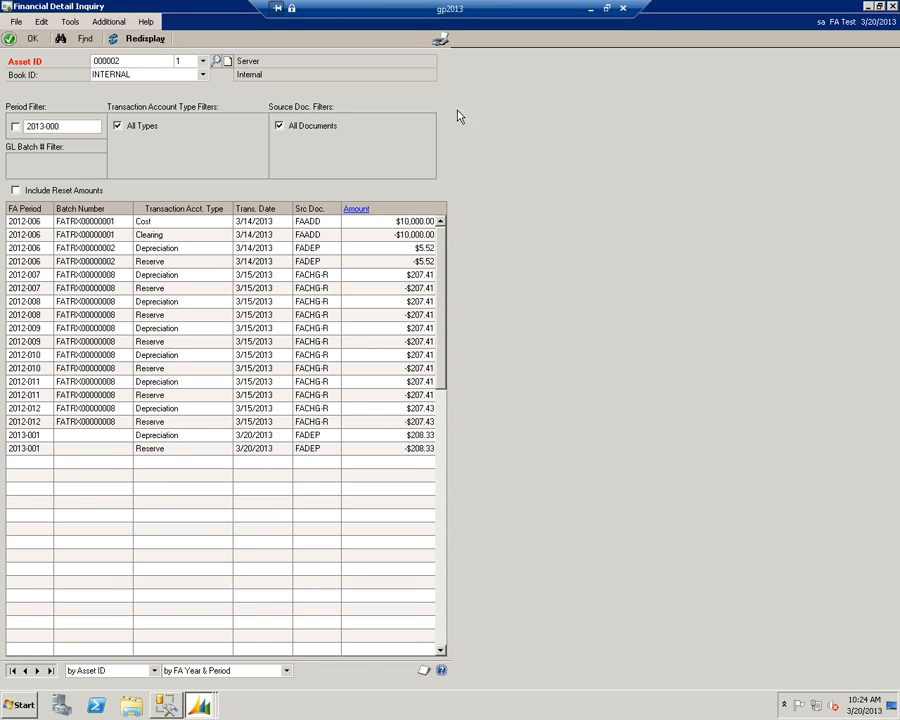
{"action": "left_click", "coordinate": [893, 7]}
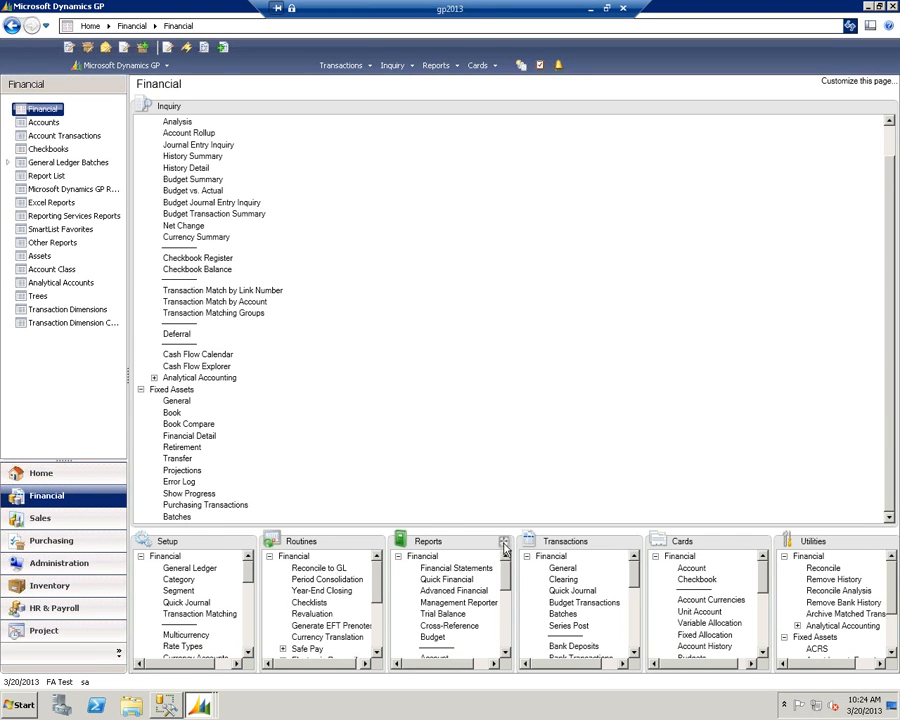
- Run the Depreciation Detail report's Default option with Display Reset Amounts off, and review the screen output through page 2
{"action": "left_click", "coordinate": [504, 542]}
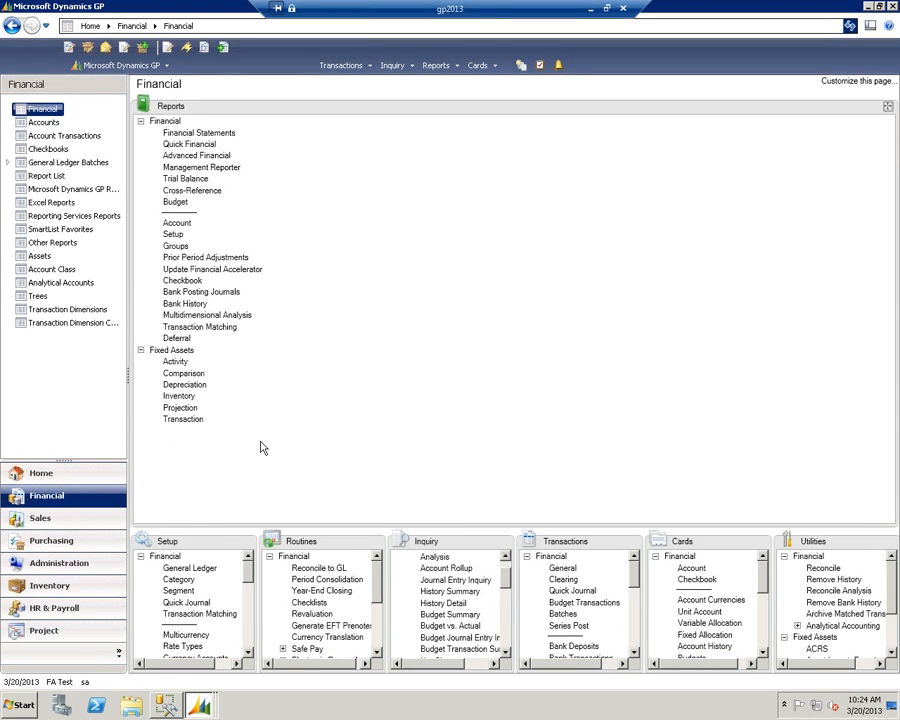
{"action": "left_click", "coordinate": [180, 385]}
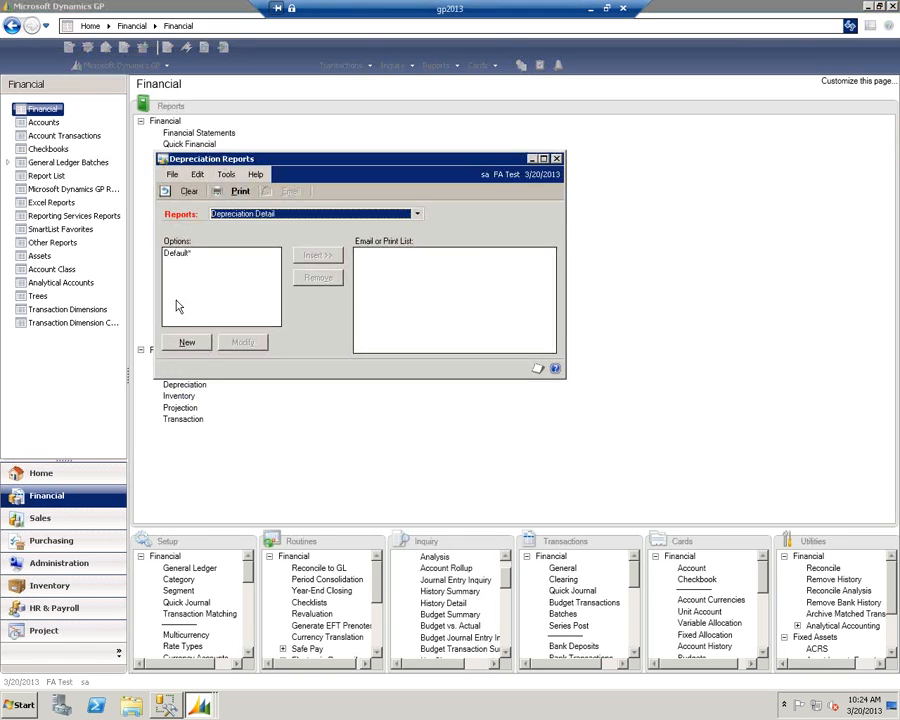
{"action": "left_click", "coordinate": [185, 255]}
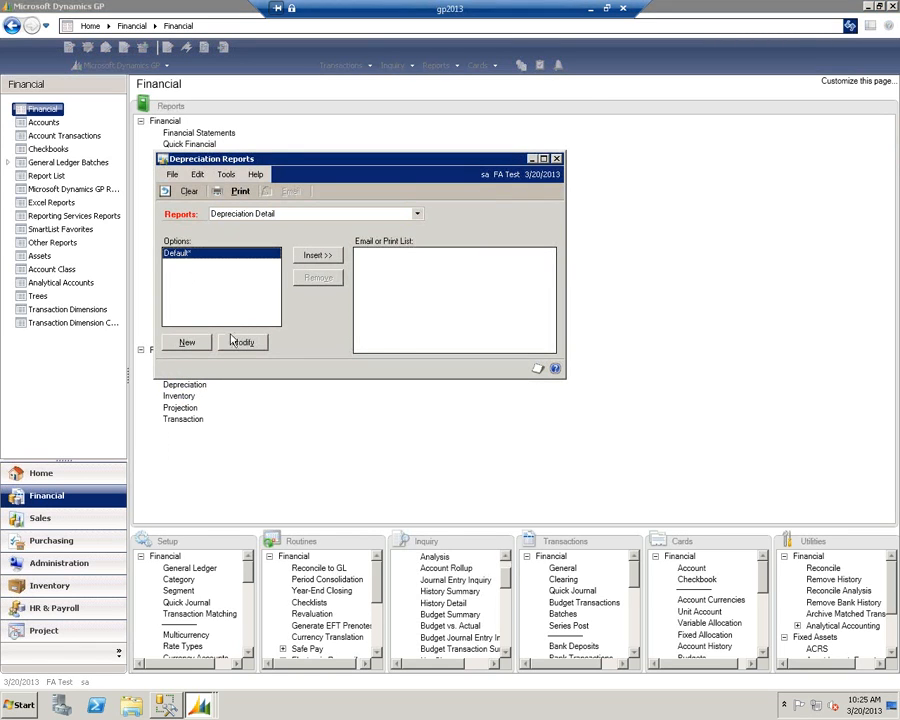
{"action": "double_click", "coordinate": [190, 265]}
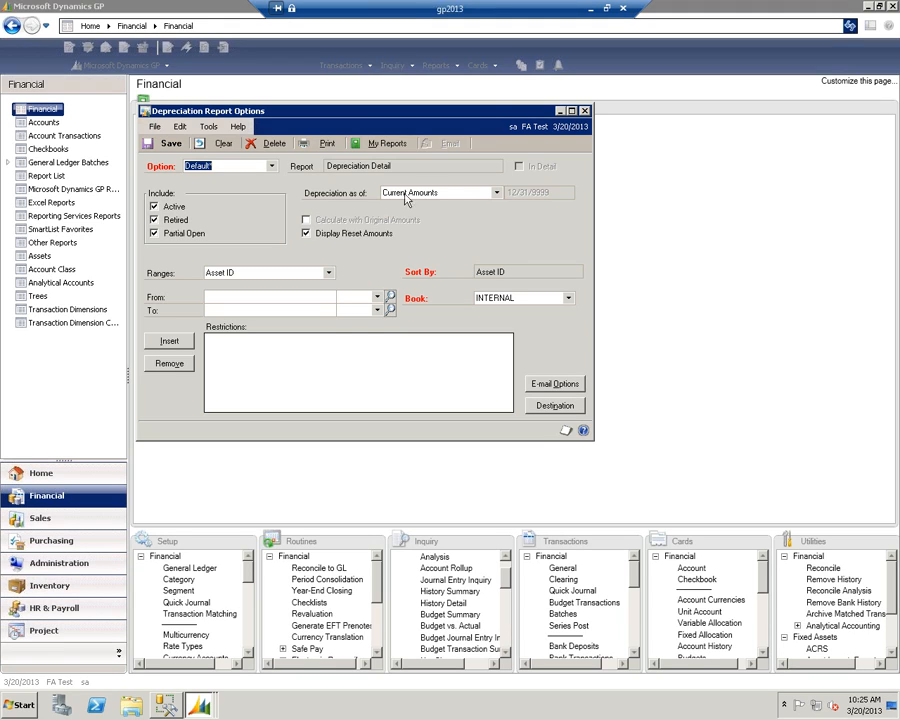
{"action": "left_click", "coordinate": [306, 233]}
{"action": "left_click", "coordinate": [323, 143]}
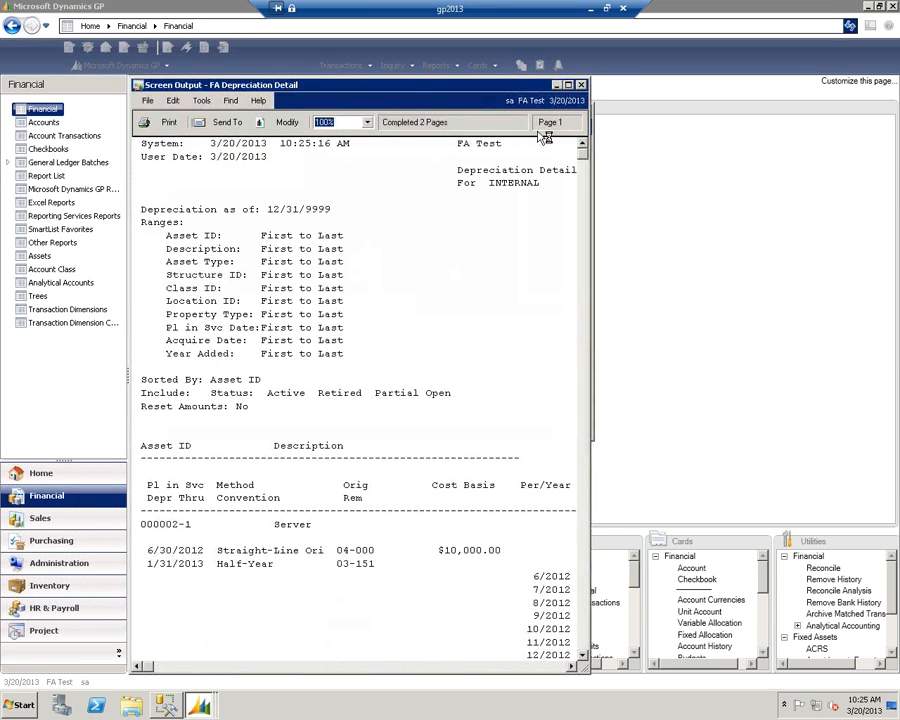
{"action": "left_click", "coordinate": [568, 86]}
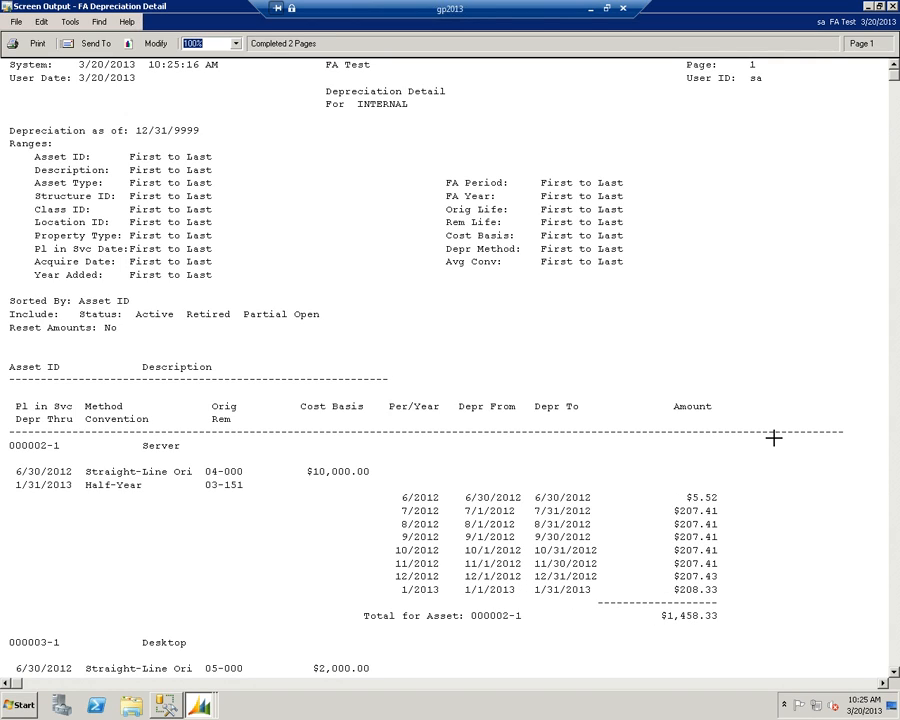
{"action": "left_click", "coordinate": [895, 451]}
{"action": "left_click_drag", "start_coordinate": [895, 451], "coordinate": [894, 658]}
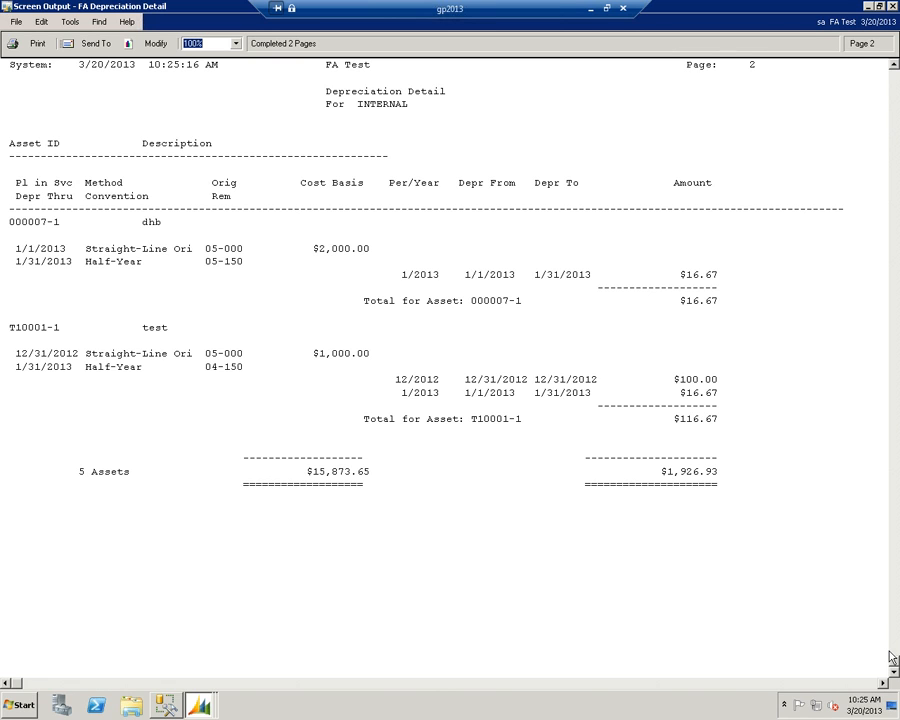
{"action": "left_click", "coordinate": [894, 7]}
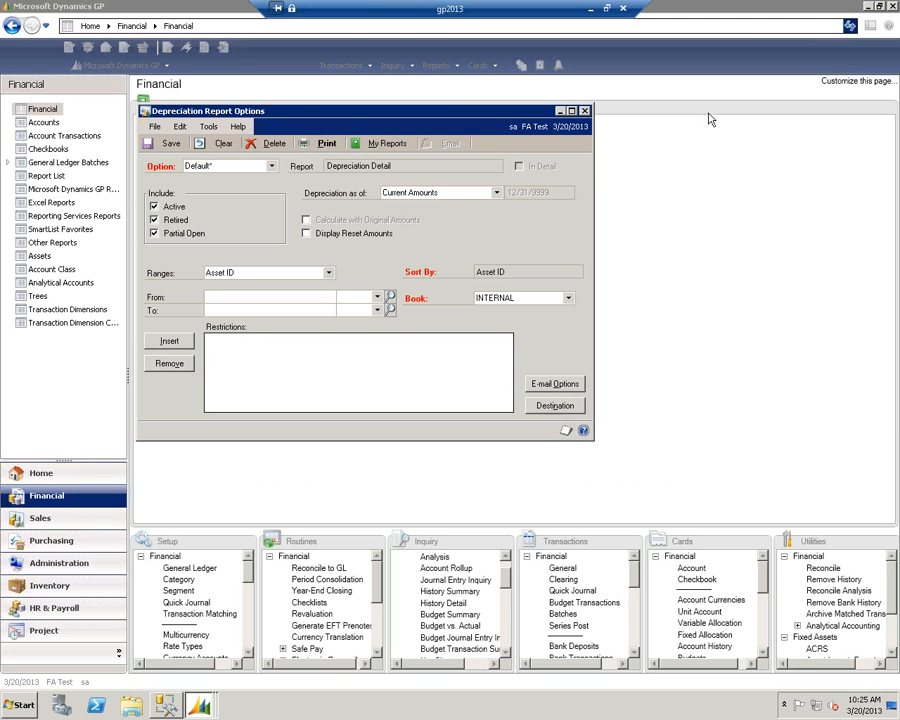
- Run the Depreciation Detail report as of End of Previous Calendar Year, and review the Server asset's depreciation
{"action": "left_click", "coordinate": [494, 193]}
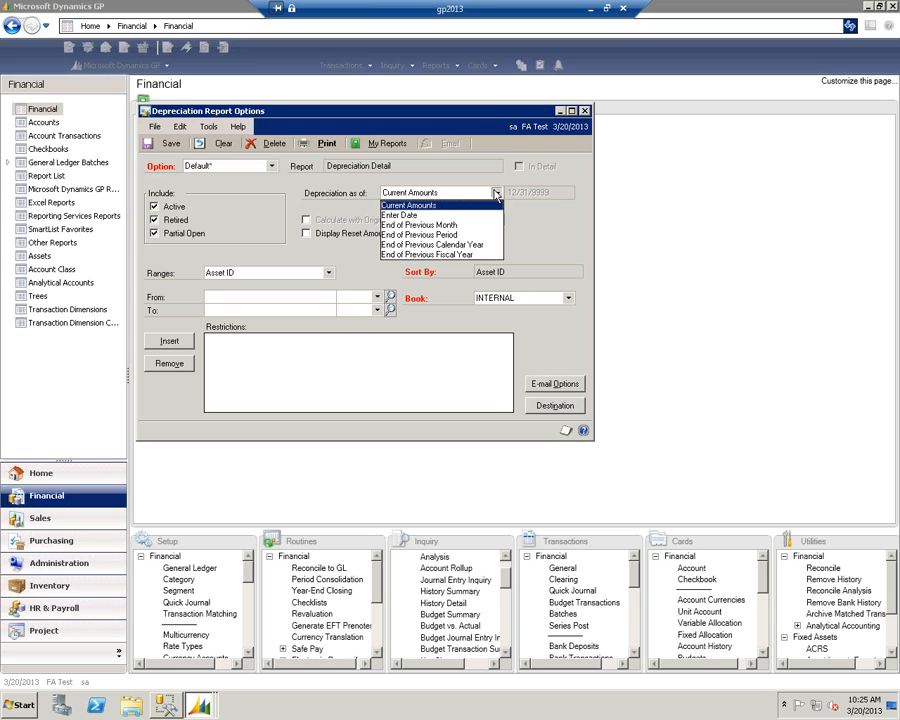
{"action": "left_click", "coordinate": [437, 245]}
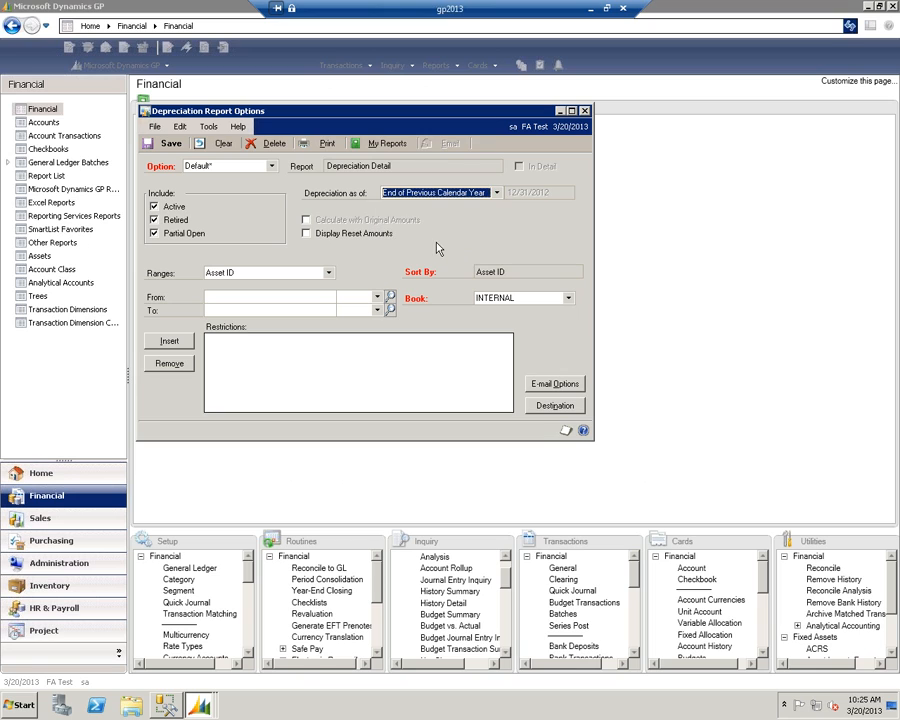
{"action": "left_click", "coordinate": [327, 146]}
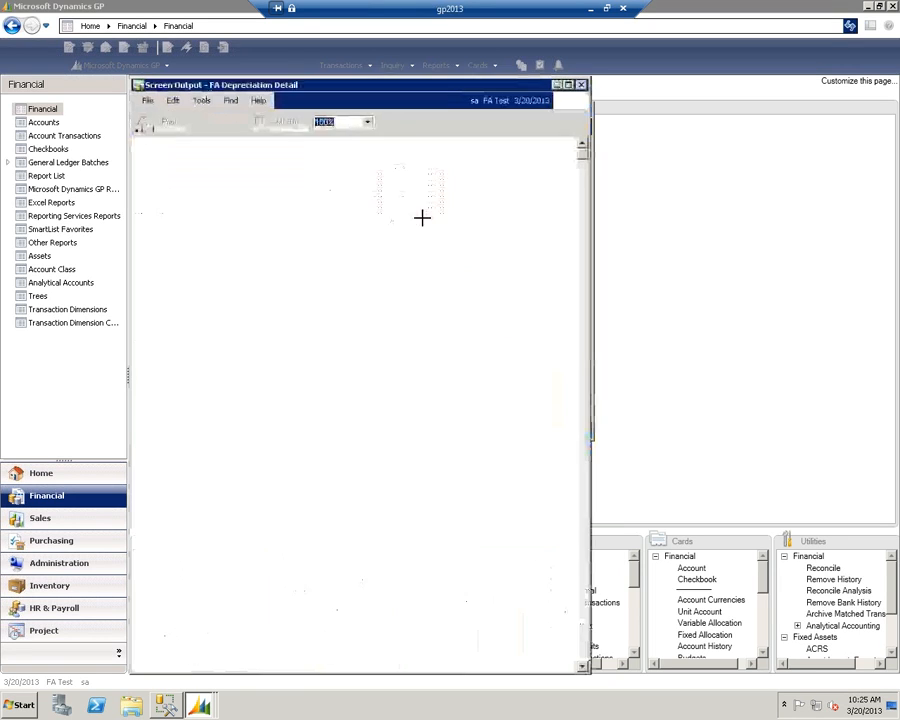
{"action": "left_click", "coordinate": [568, 86]}
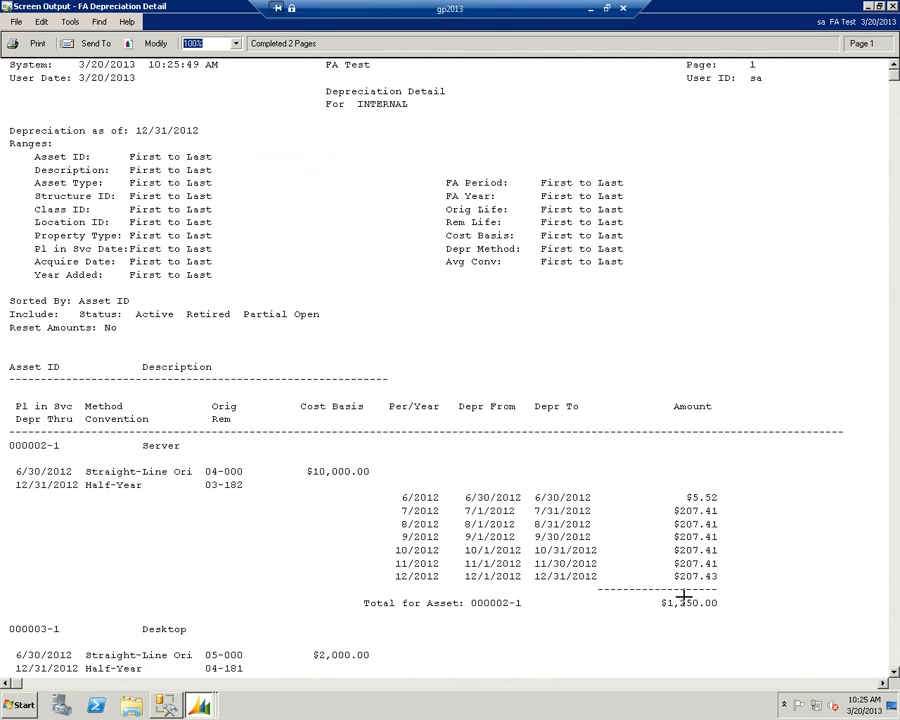
{"action": "left_click", "coordinate": [890, 7]}
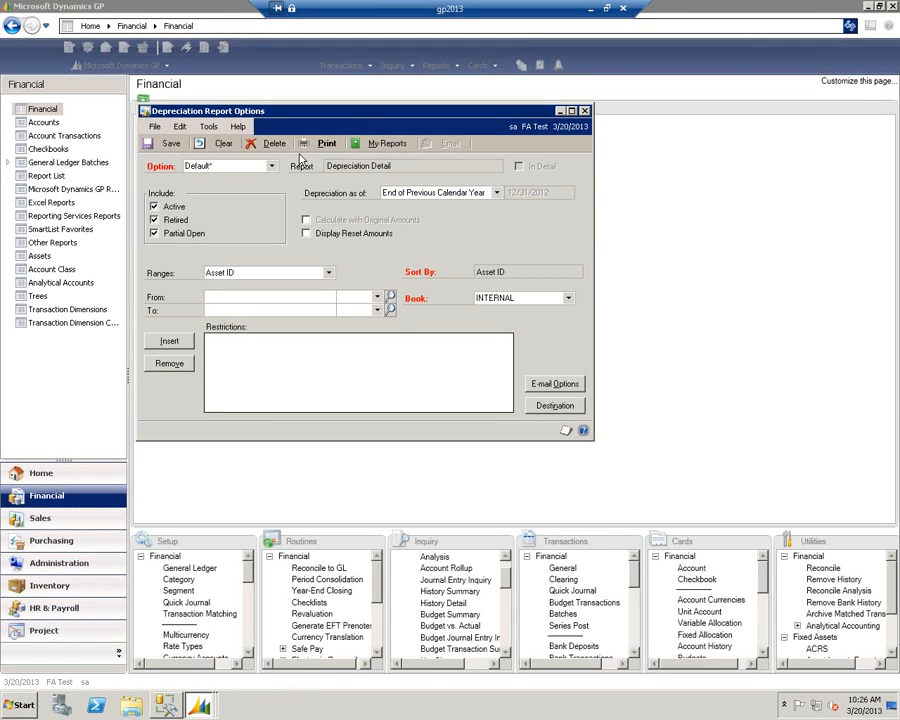
- Rerun the Depreciation Detail report with Display Reset Amounts enabled, and examine the reset entries for the Server asset
{"action": "left_click", "coordinate": [308, 236]}
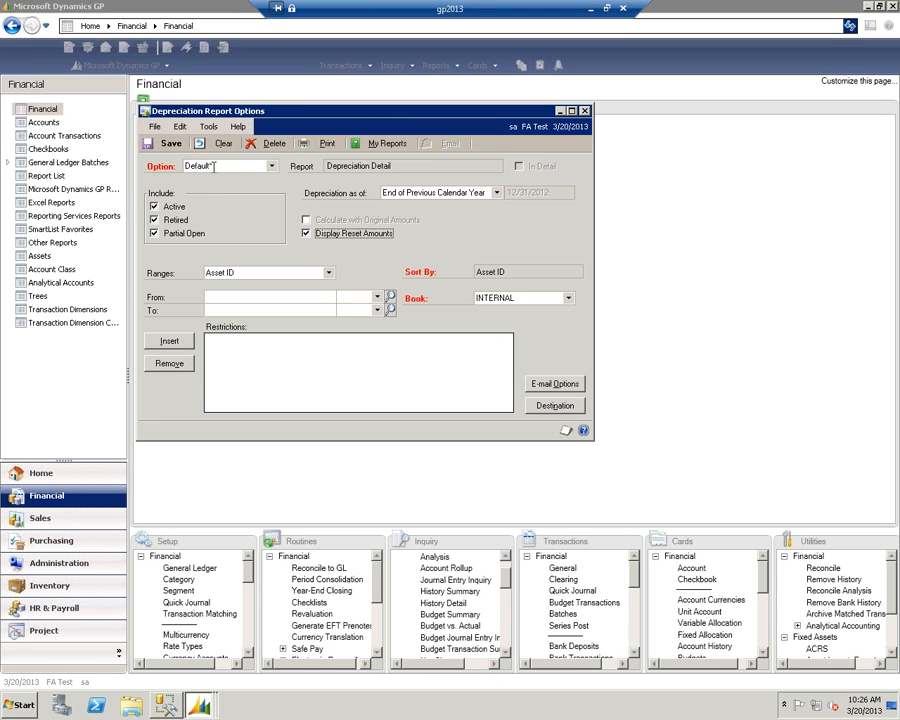
{"action": "left_click", "coordinate": [325, 145]}
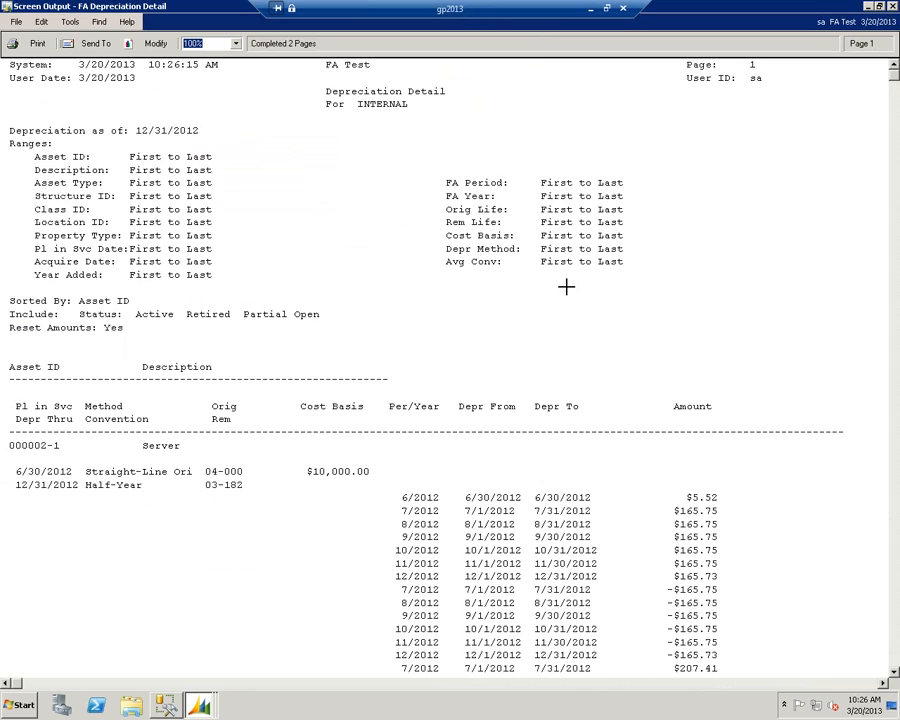
{"action": "left_click", "coordinate": [567, 84]}
{"action": "scroll", "coordinate": [747, 468], "scroll_direction": "down", "scroll_amount": 3}
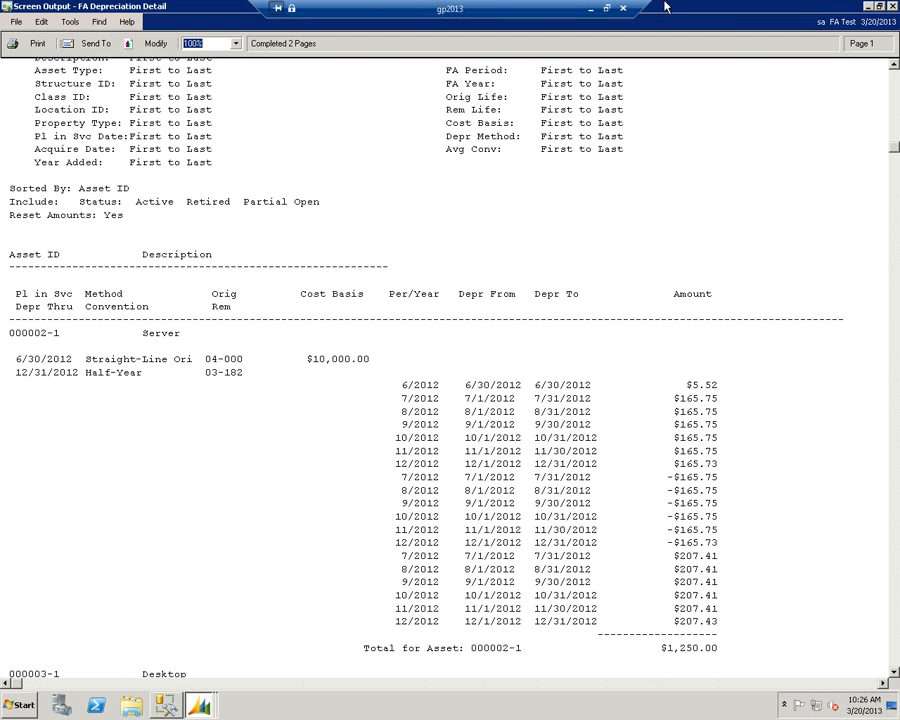
- Close the Depreciation Detail output and its report options, discarding the changes to the Default option
{"action": "left_click", "coordinate": [893, 7]}
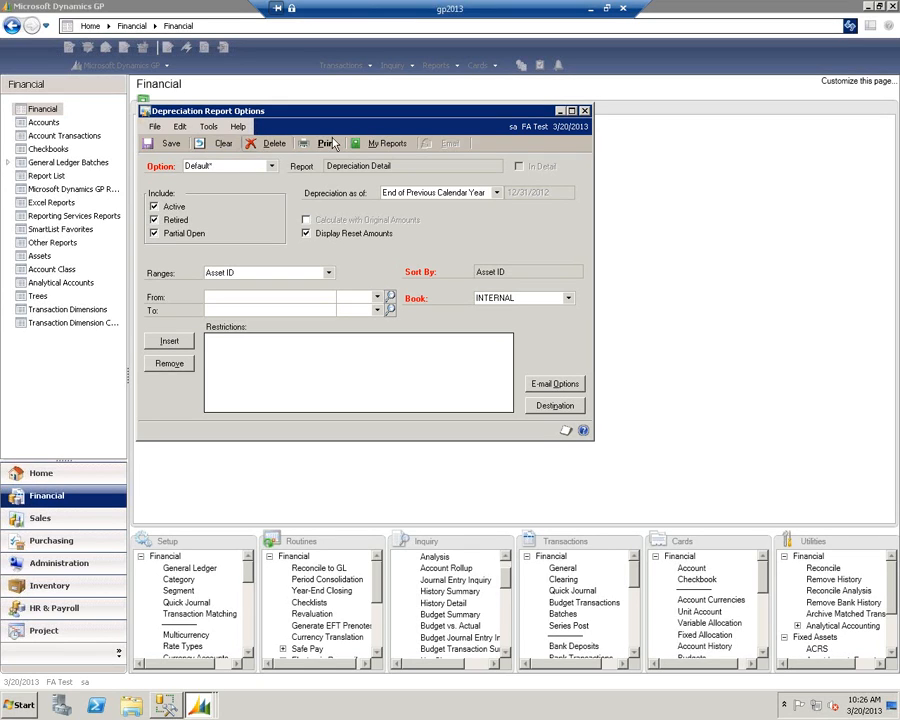
{"action": "left_click", "coordinate": [585, 110]}
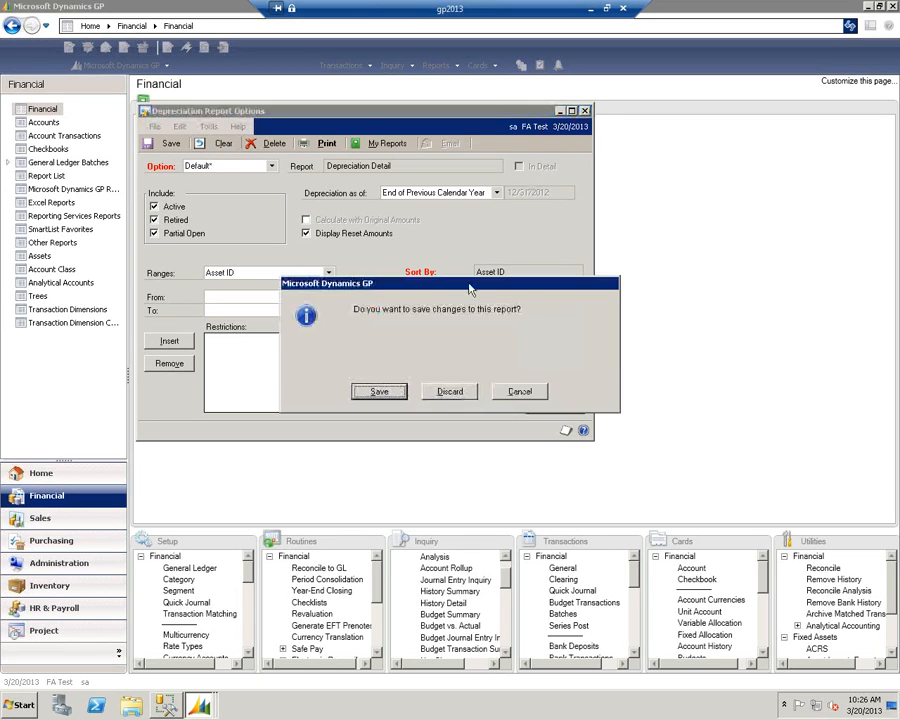
{"action": "left_click", "coordinate": [450, 386]}
- Run the Depreciation Ledger report's Default option as of End of Previous Calendar Year and enlarge the screen output
{"action": "left_click", "coordinate": [286, 215]}
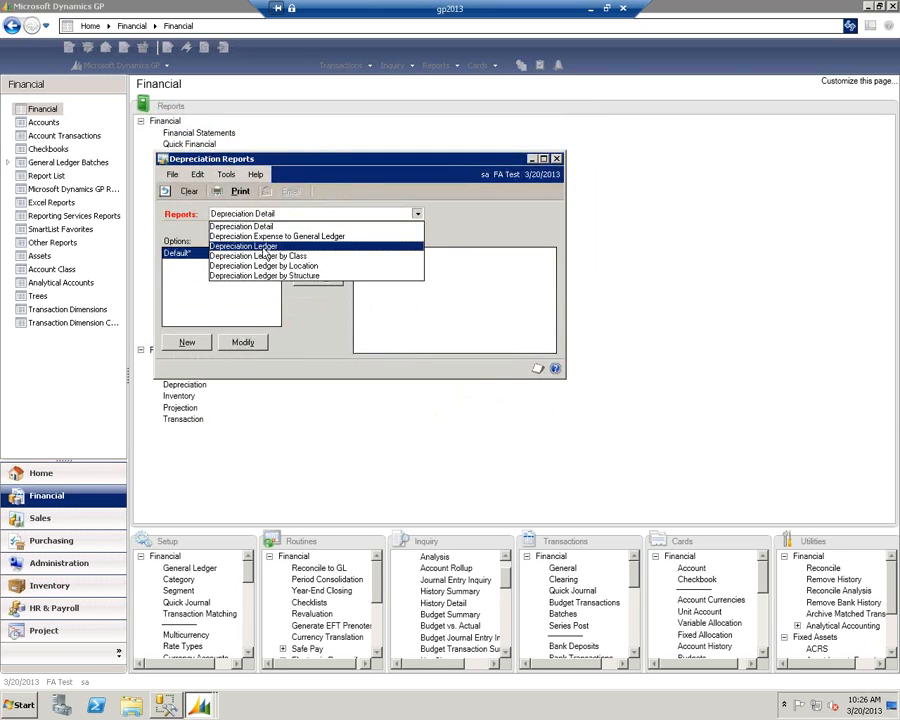
{"action": "left_click", "coordinate": [268, 243]}
{"action": "left_click", "coordinate": [241, 342]}
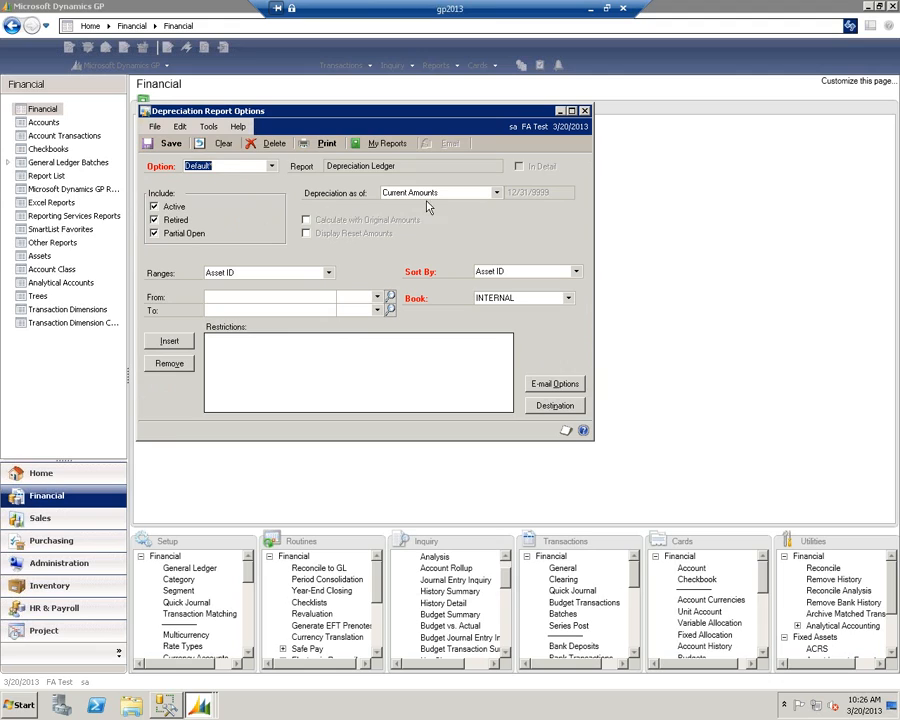
{"action": "left_click", "coordinate": [494, 194]}
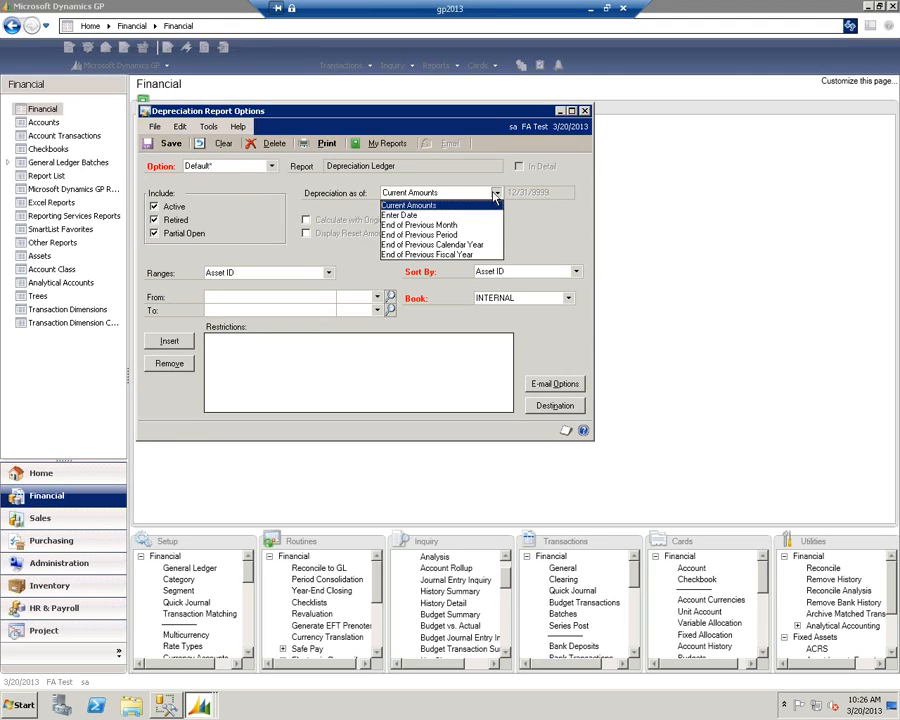
{"action": "left_click", "coordinate": [432, 245]}
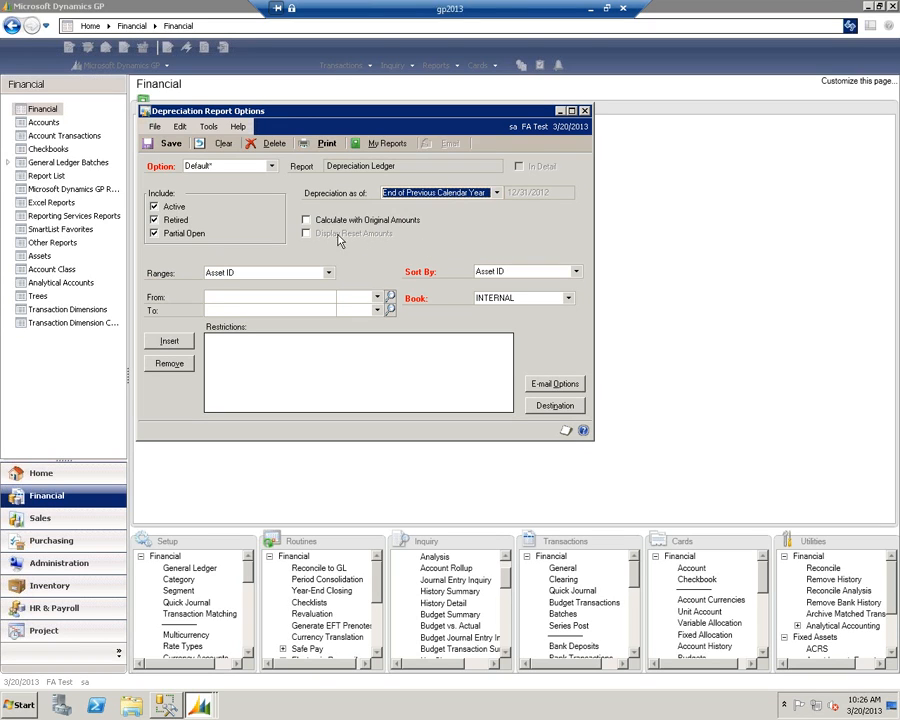
{"action": "left_click", "coordinate": [326, 143]}
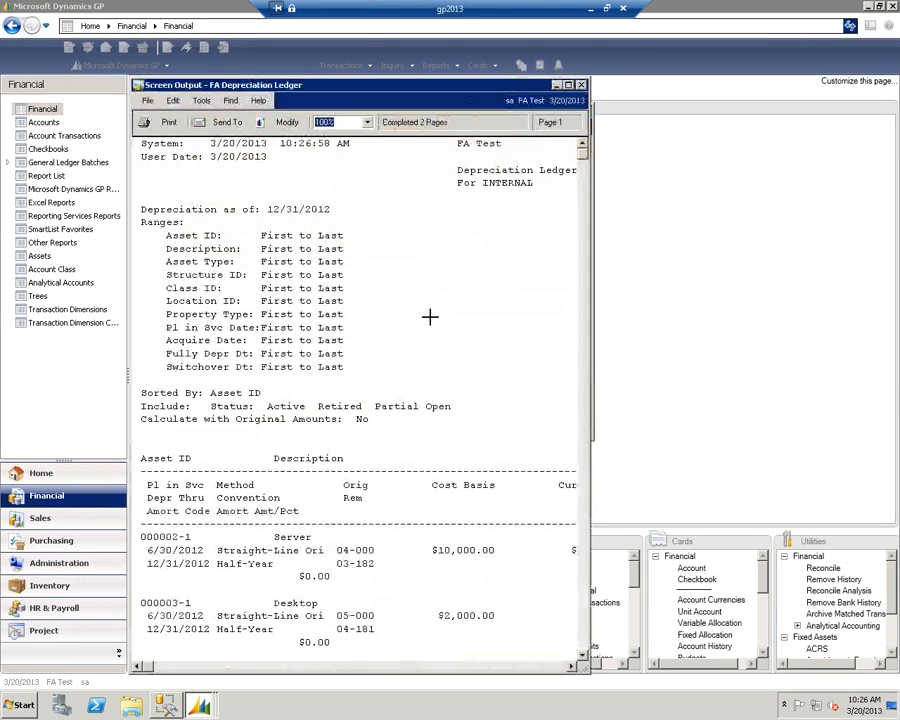
{"action": "left_click", "coordinate": [568, 86]}
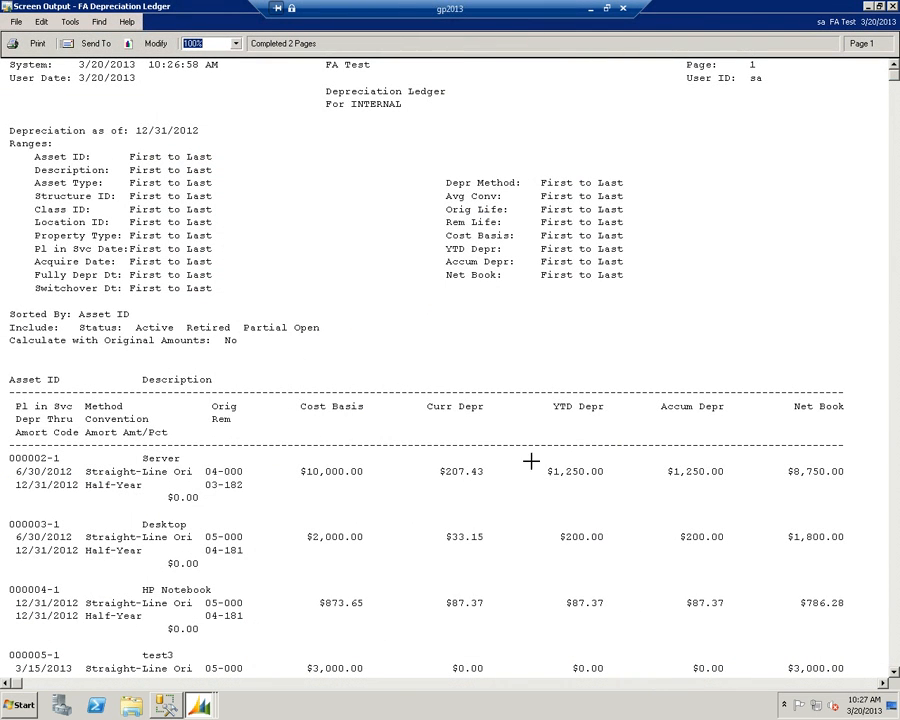
- Review the assets' depreciation and the totals across both pages of the Depreciation Ledger, and close the output
{"action": "scroll", "coordinate": [567, 453], "scroll_direction": "down", "scroll_amount": 2}
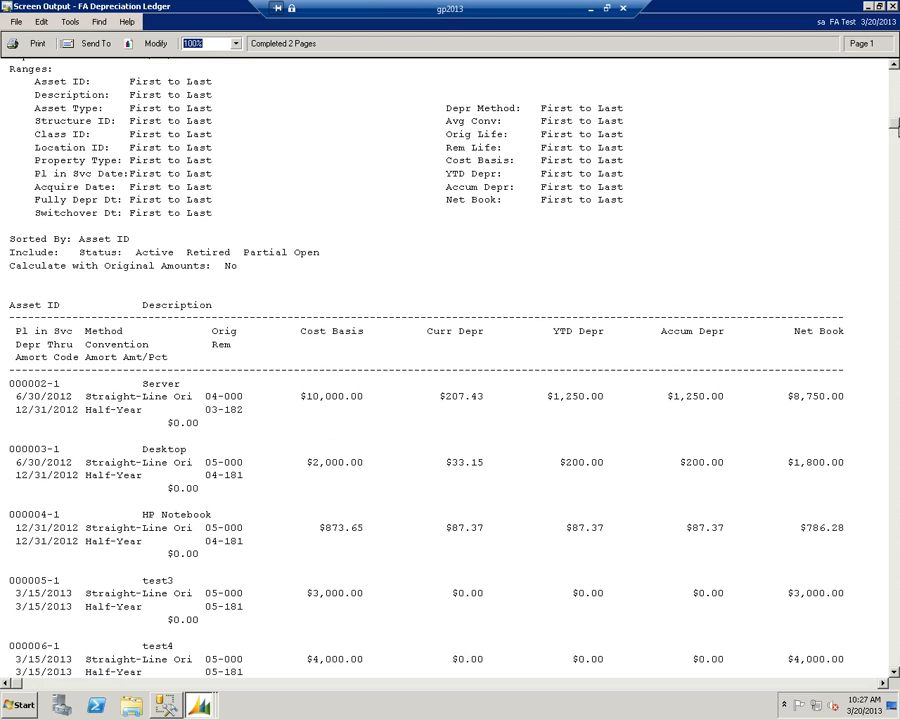
{"action": "left_click_drag", "start_coordinate": [897, 125], "coordinate": [889, 189]}
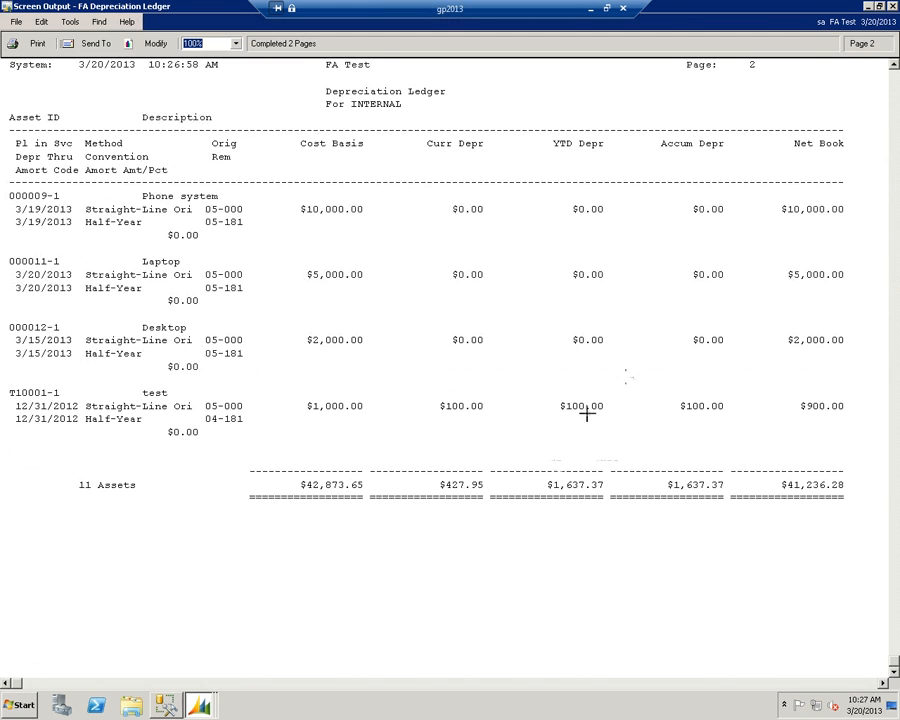
{"action": "scroll", "coordinate": [660, 348], "scroll_direction": "up", "scroll_amount": 6}
{"action": "scroll", "coordinate": [573, 271], "scroll_direction": "up", "scroll_amount": 11}
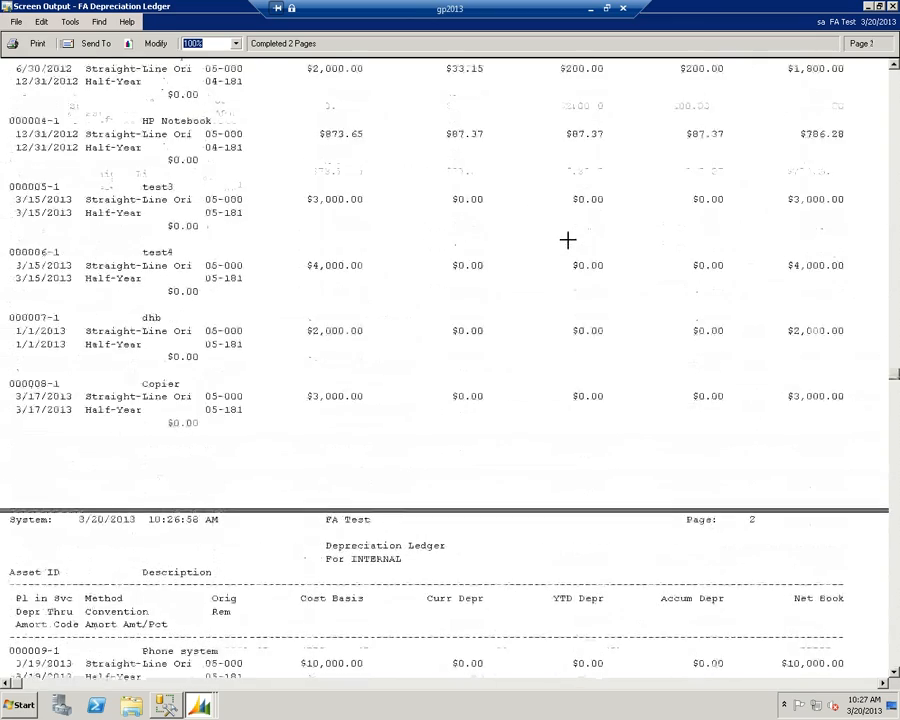
{"action": "scroll", "coordinate": [543, 212], "scroll_direction": "up", "scroll_amount": 1}
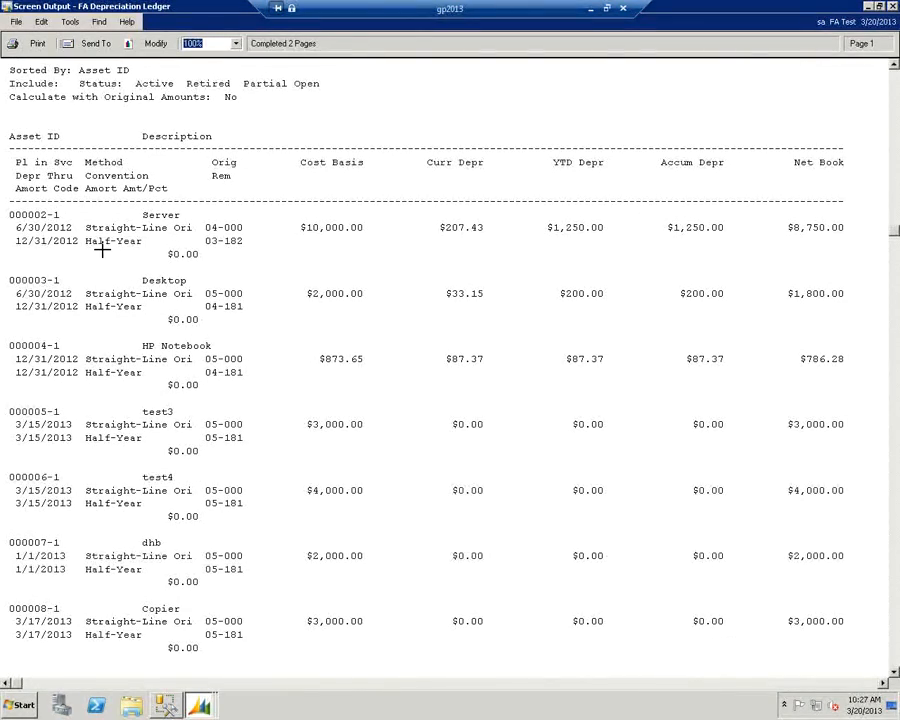
{"action": "left_click", "coordinate": [893, 430]}
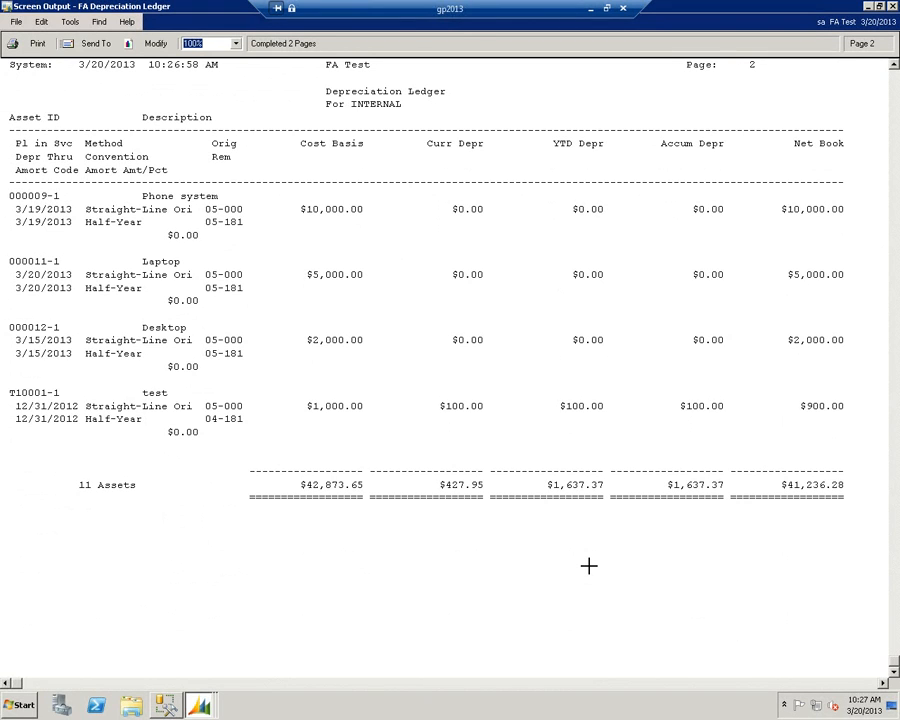
{"action": "left_click", "coordinate": [892, 7]}
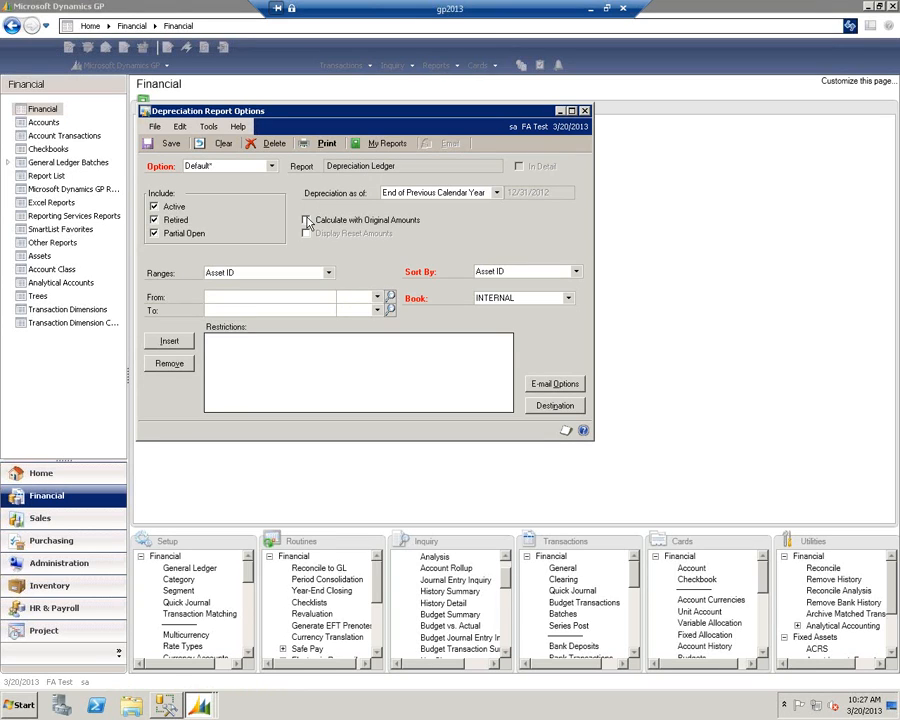
- Rerun the Depreciation Ledger with Calculate with Original Amounts enabled, and examine the Server asset's depreciation amounts
{"action": "left_click", "coordinate": [306, 221]}
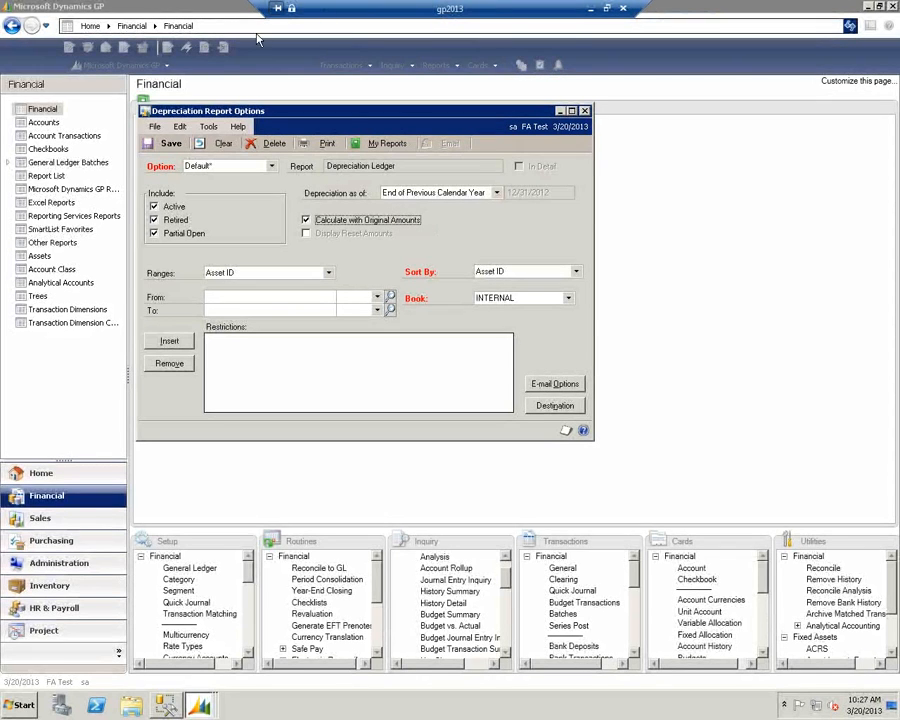
{"action": "left_click", "coordinate": [323, 144]}
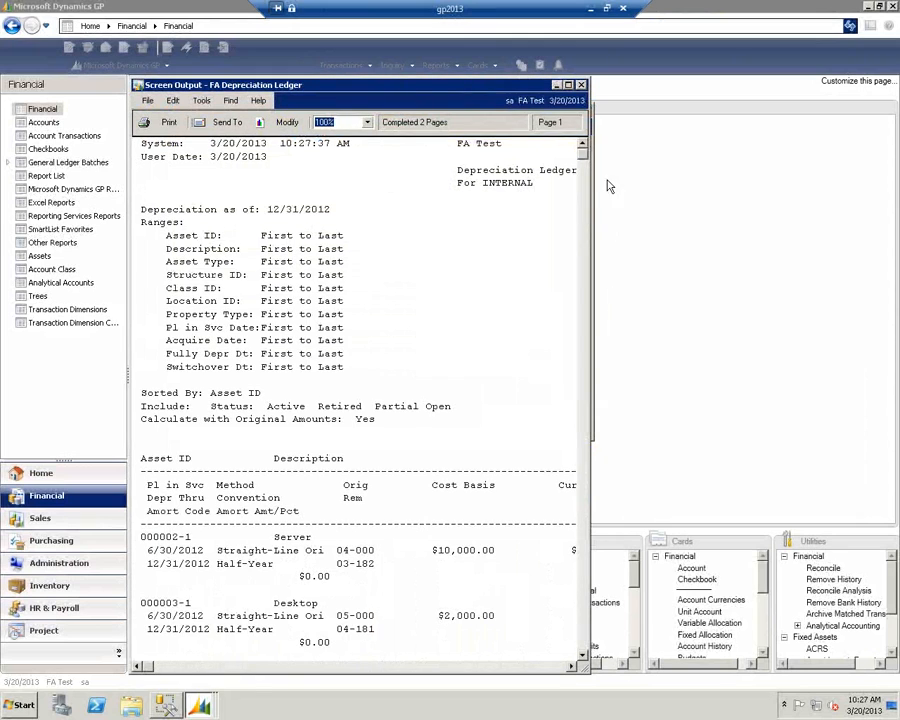
{"action": "left_click", "coordinate": [568, 84]}
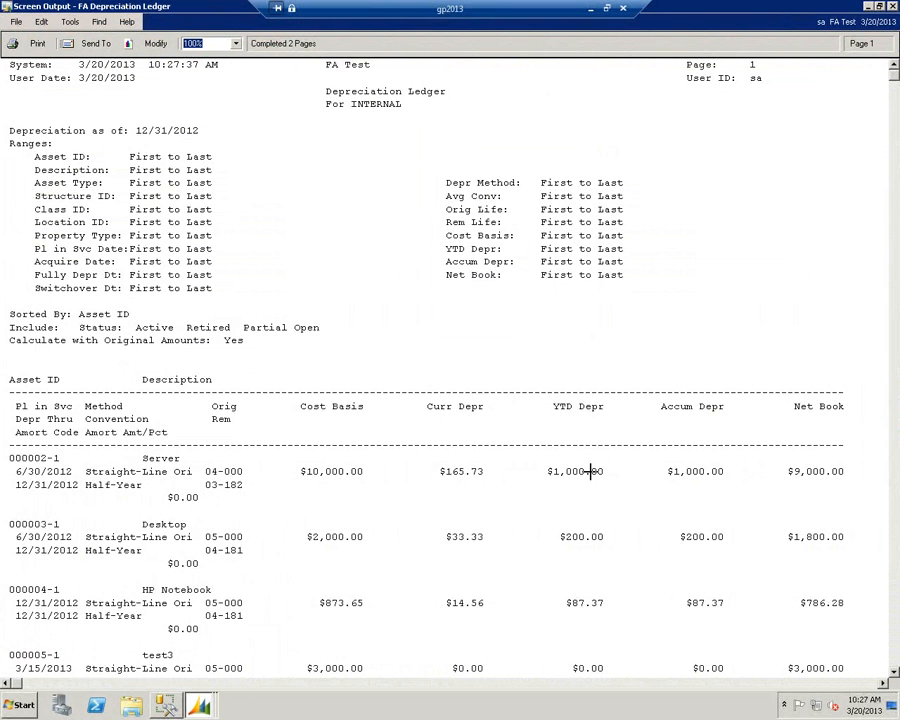
{"action": "left_click", "coordinate": [892, 7]}
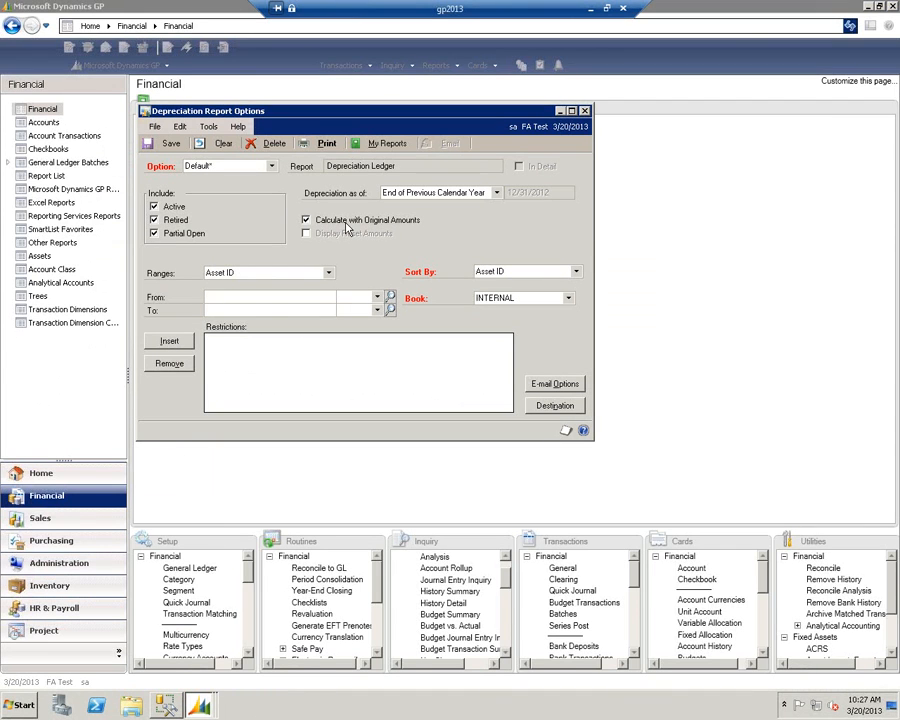
- Rerun the Depreciation Ledger with Calculate with Original Amounts disabled, and compare the Server asset's depreciation amounts
{"action": "left_click", "coordinate": [307, 220]}
{"action": "left_click", "coordinate": [326, 144]}
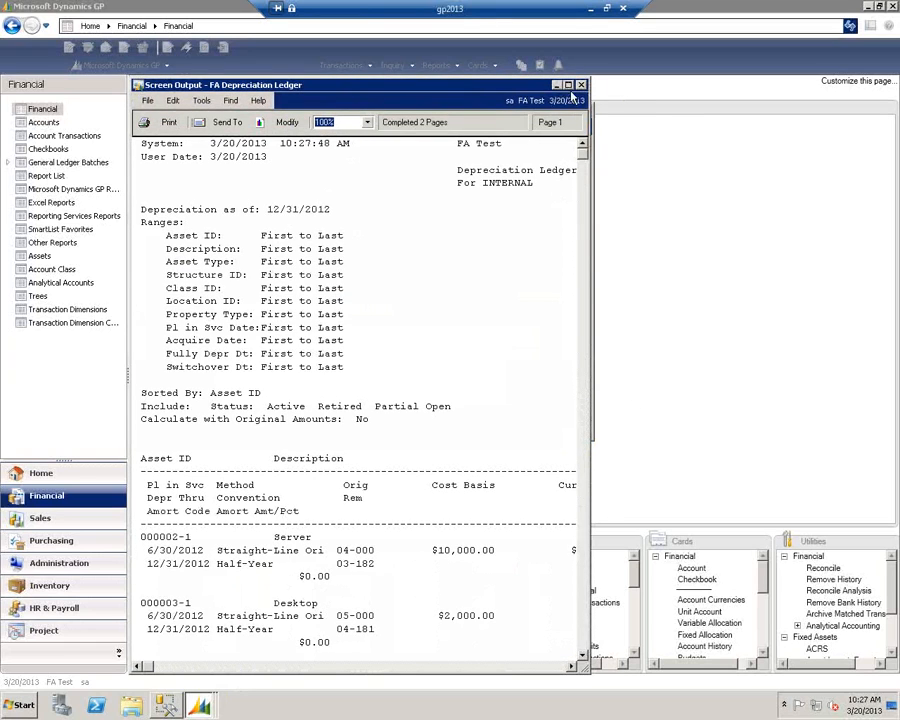
{"action": "left_click", "coordinate": [569, 87]}
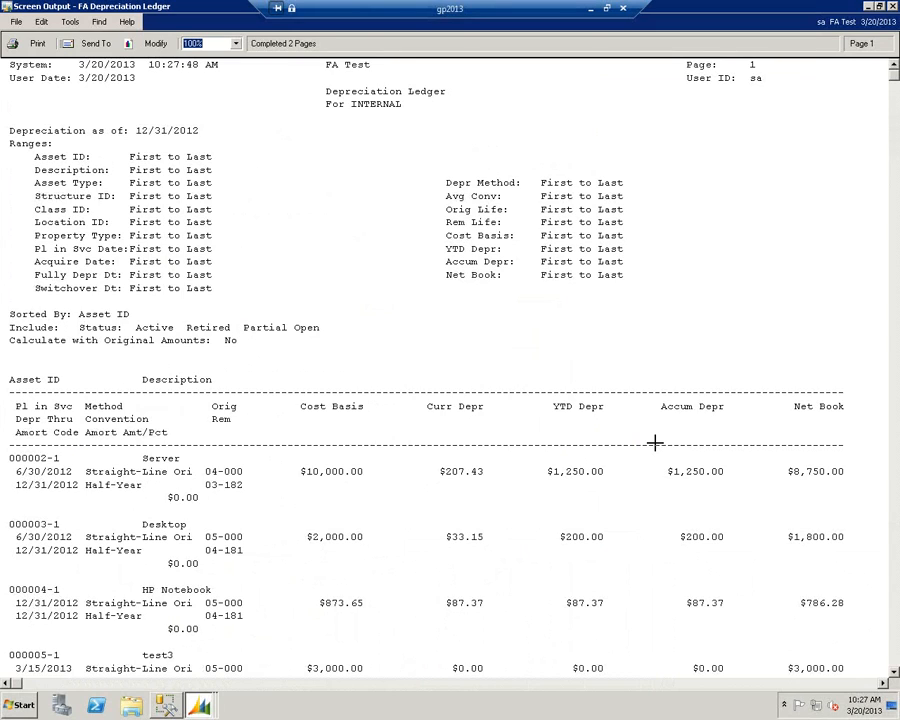
{"action": "left_click", "coordinate": [893, 8]}
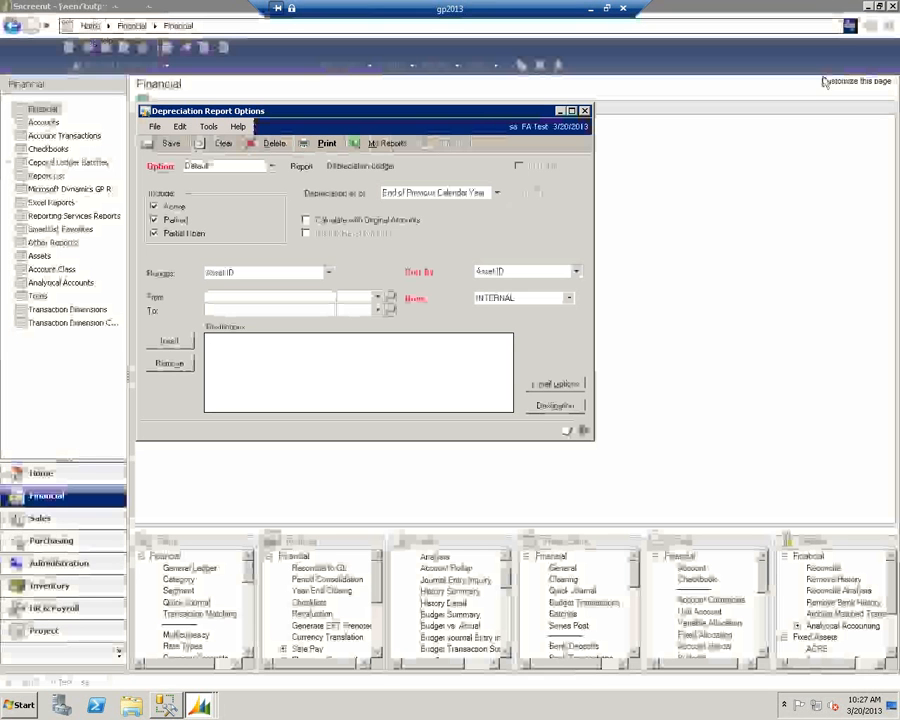
- Close the Depreciation Ledger options without saving the changes, and close the Depreciation Reports window
{"action": "left_click", "coordinate": [585, 111]}
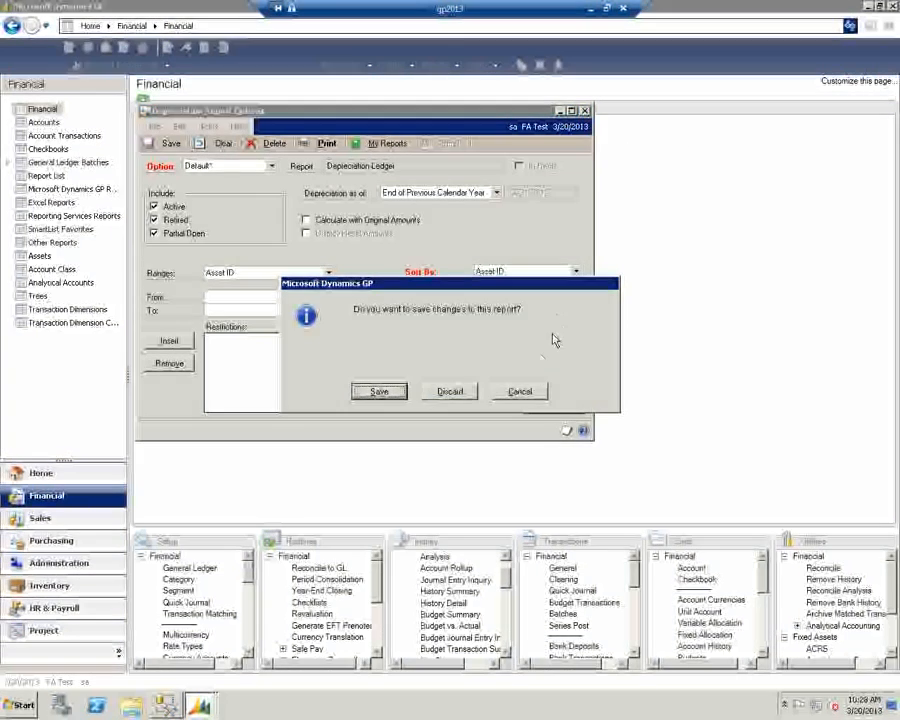
{"action": "left_click", "coordinate": [518, 391]}
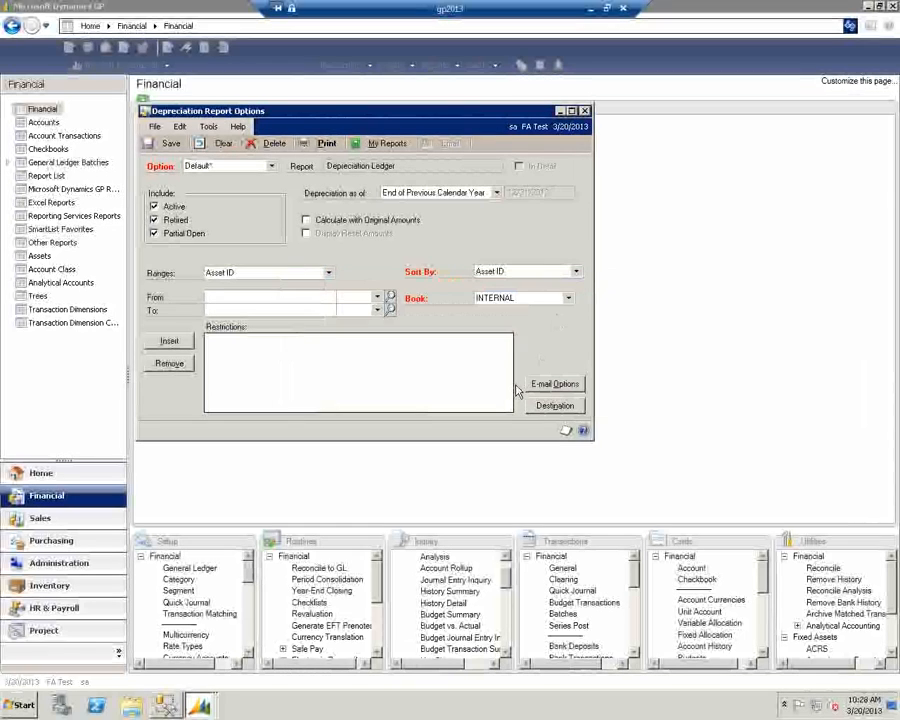
{"action": "left_click", "coordinate": [584, 111]}
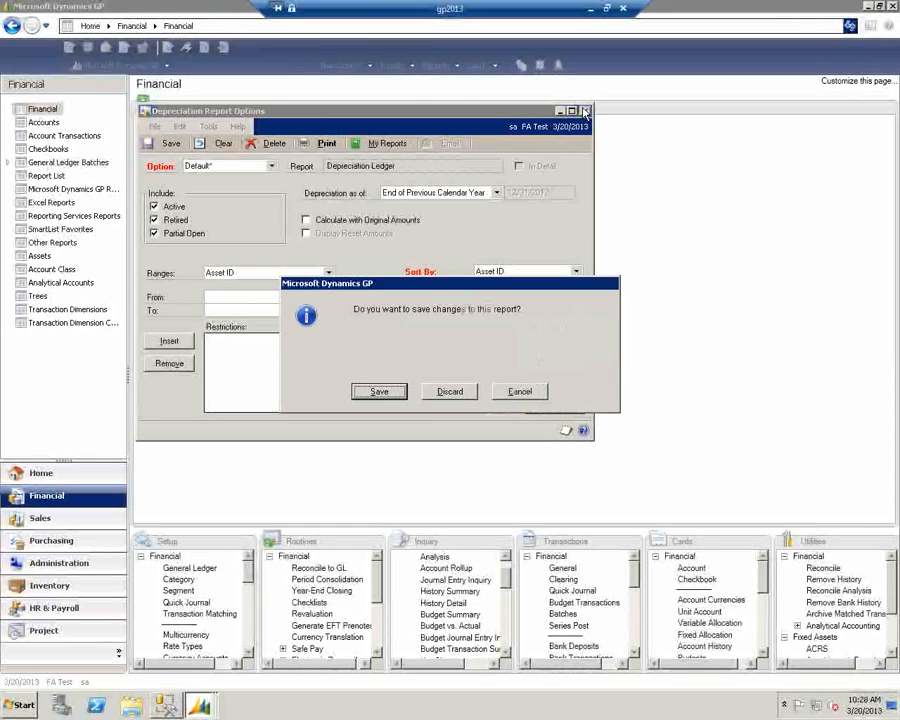
{"action": "left_click", "coordinate": [450, 391]}
{"action": "left_click", "coordinate": [557, 159]}
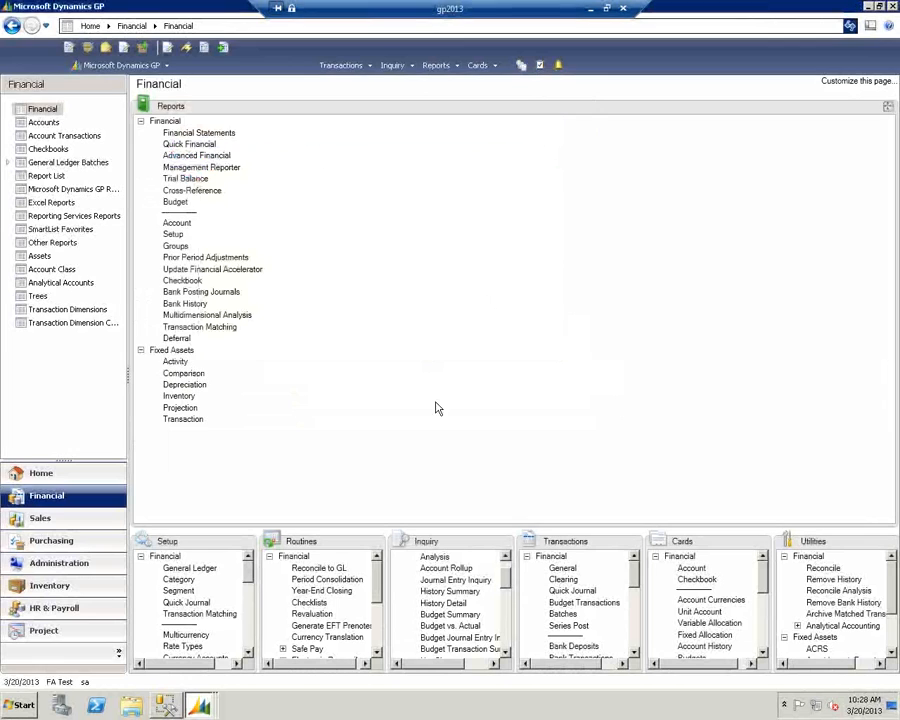
- Start a Fixed Asset Intercompany Transfer with FUNCO (Fun Company Unlimited) as the destination company
{"action": "left_click", "coordinate": [633, 544]}
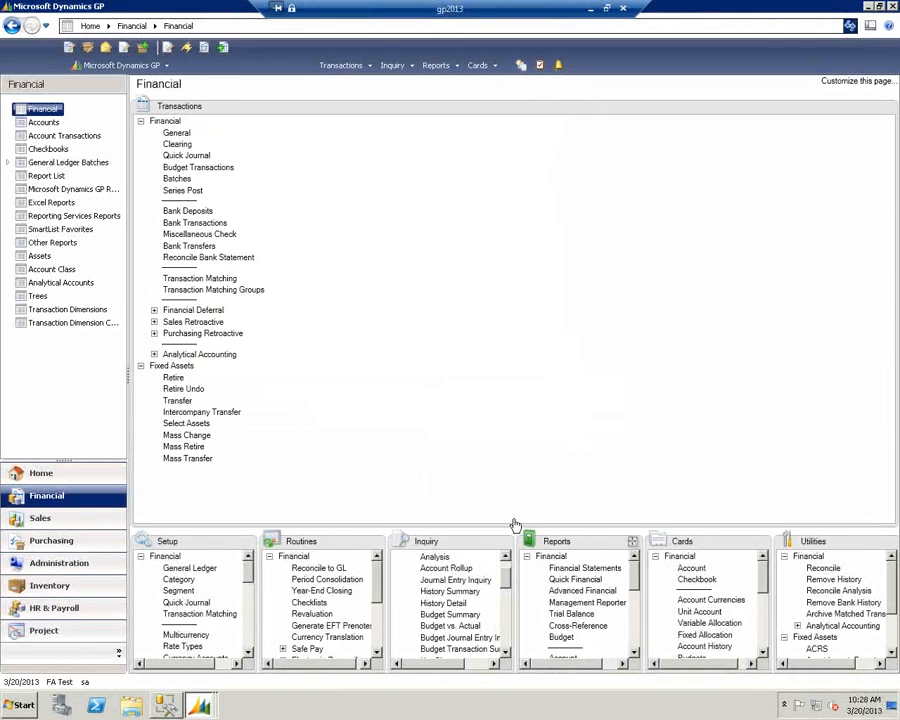
{"action": "left_click", "coordinate": [195, 412]}
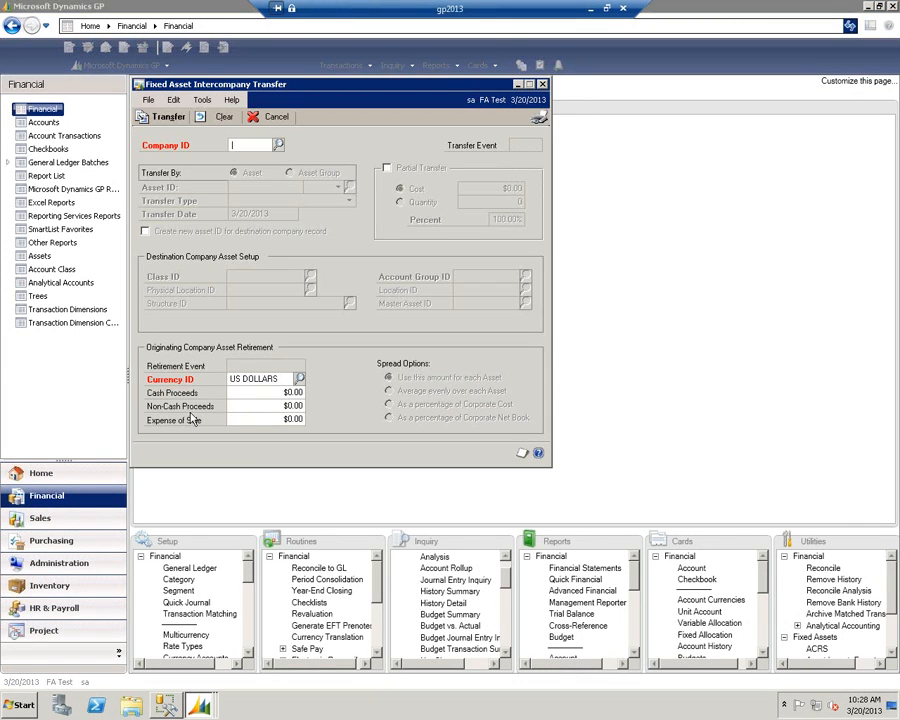
{"action": "left_click", "coordinate": [278, 145]}
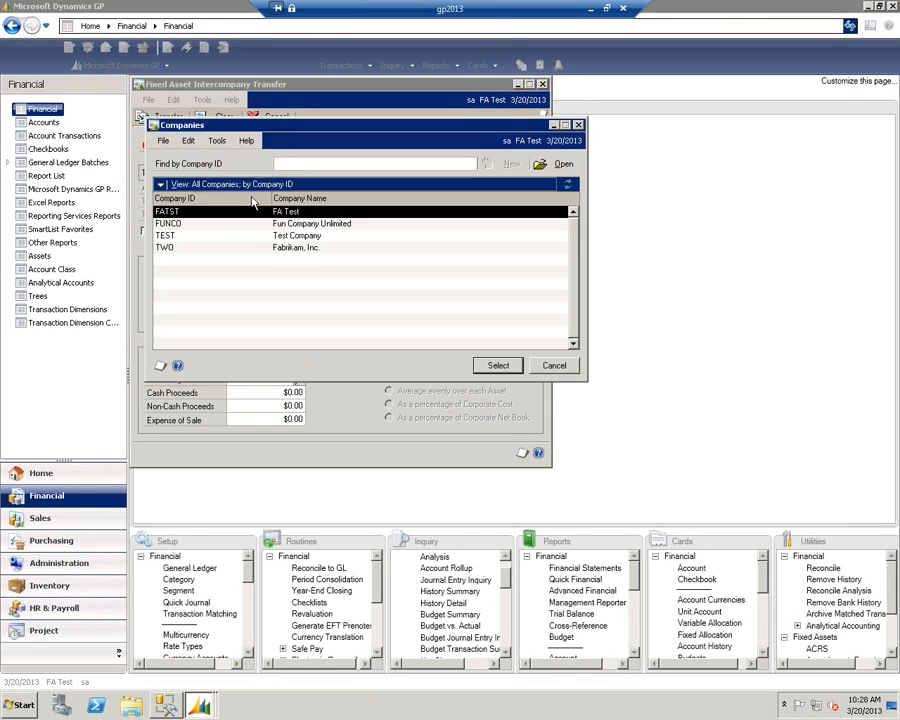
{"action": "left_click", "coordinate": [197, 224]}
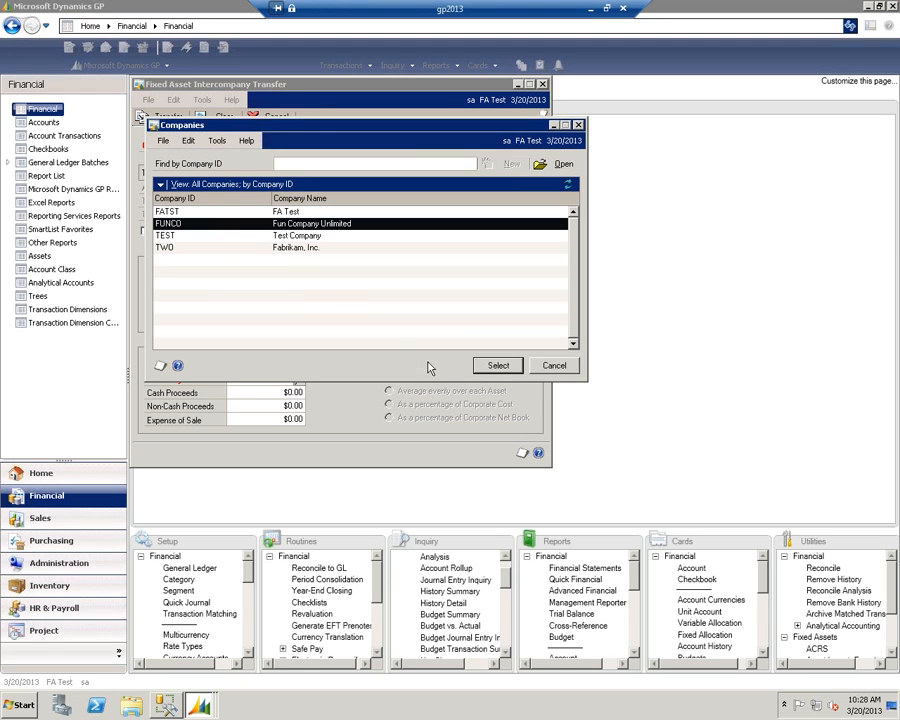
{"action": "left_click", "coordinate": [496, 365]}
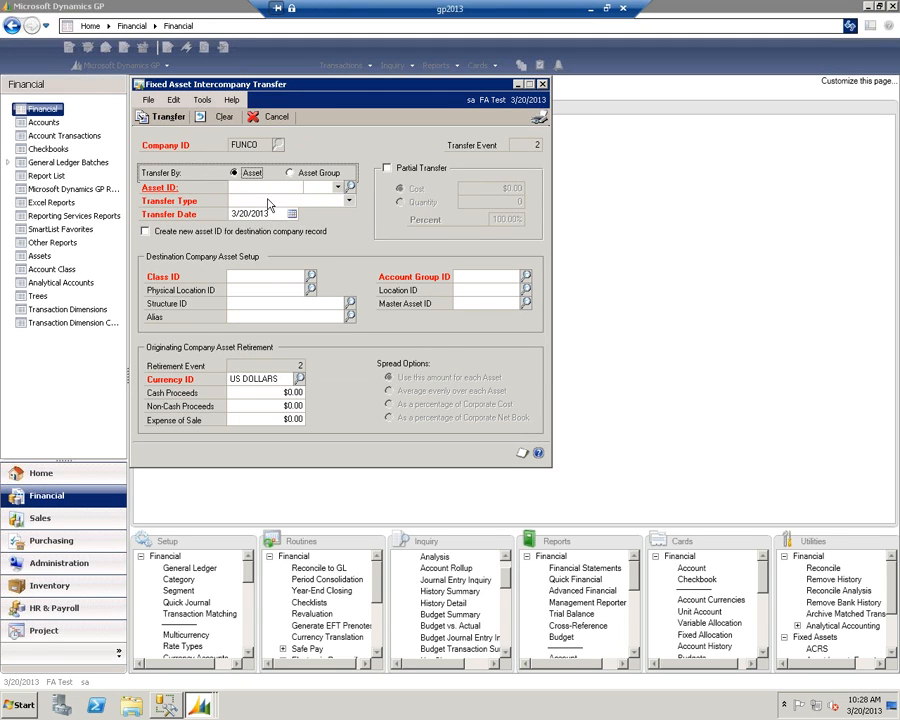
- Choose asset 000005 (test3) for the transfer and set its Transfer Type to Net Book Value
{"action": "left_click", "coordinate": [350, 187]}
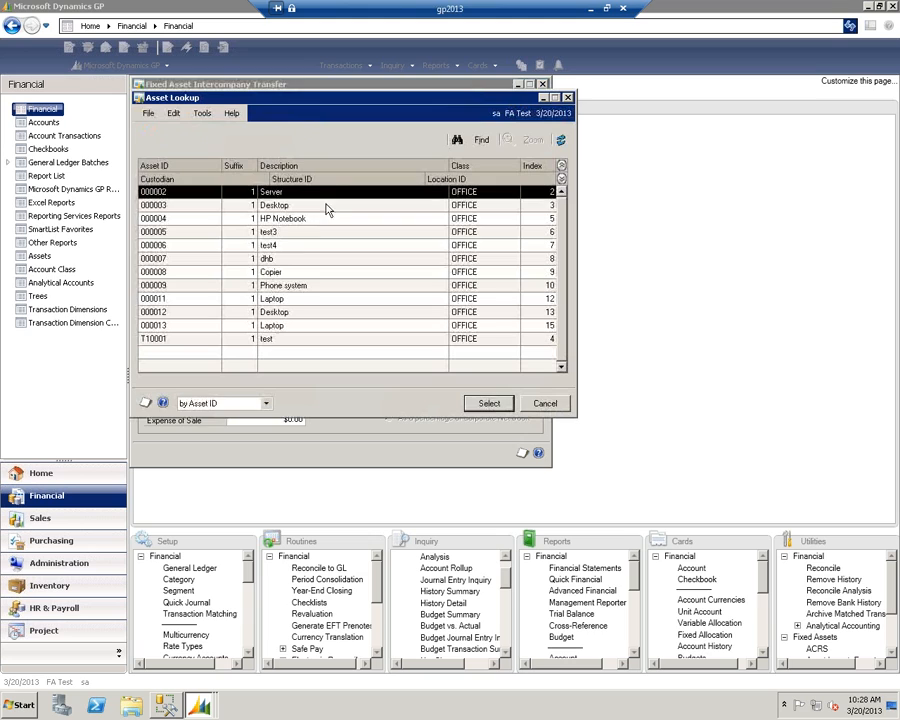
{"action": "left_click", "coordinate": [268, 232]}
{"action": "left_click", "coordinate": [489, 403]}
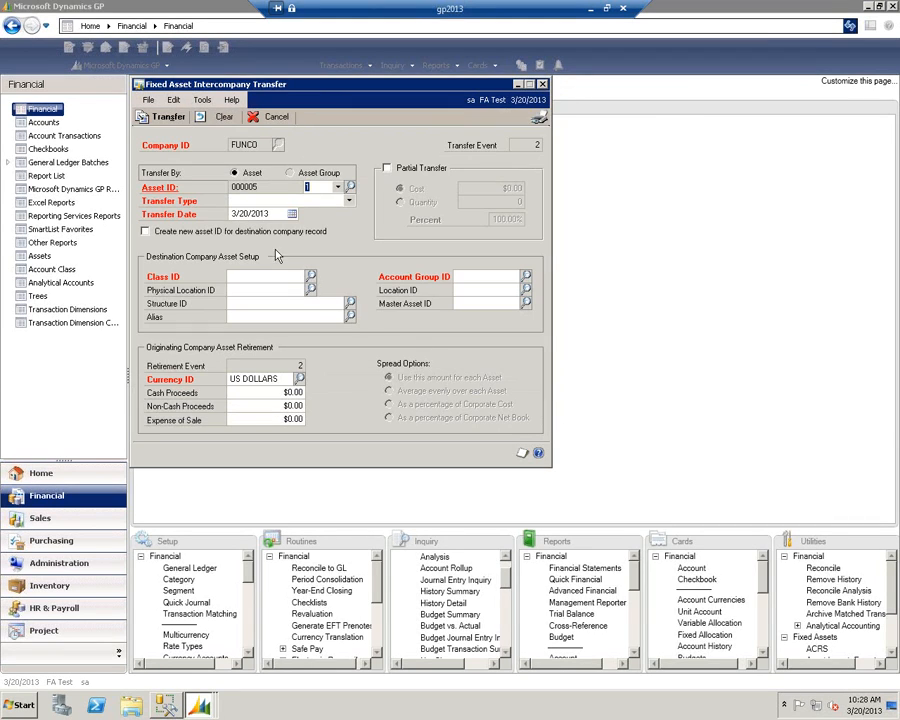
{"action": "left_click", "coordinate": [348, 201]}
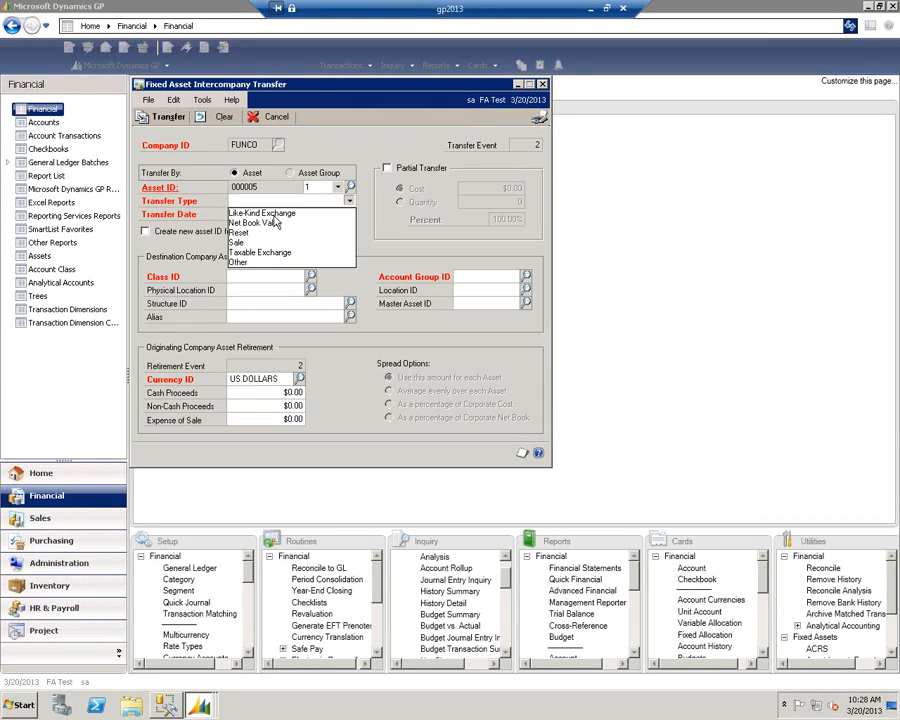
{"action": "left_click", "coordinate": [275, 222]}
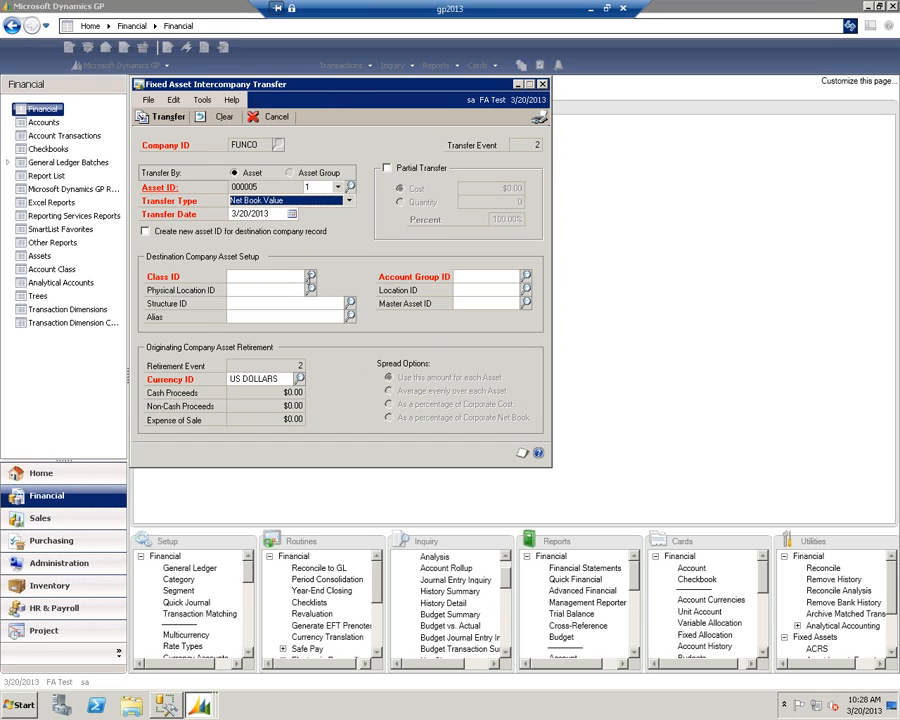
- Set the transfer's destination Class ID to OFFICE EQUIP and the Transfer Date to 3/20/2013, and cancel the intercompany transfer without processing it
{"action": "left_click", "coordinate": [311, 277]}
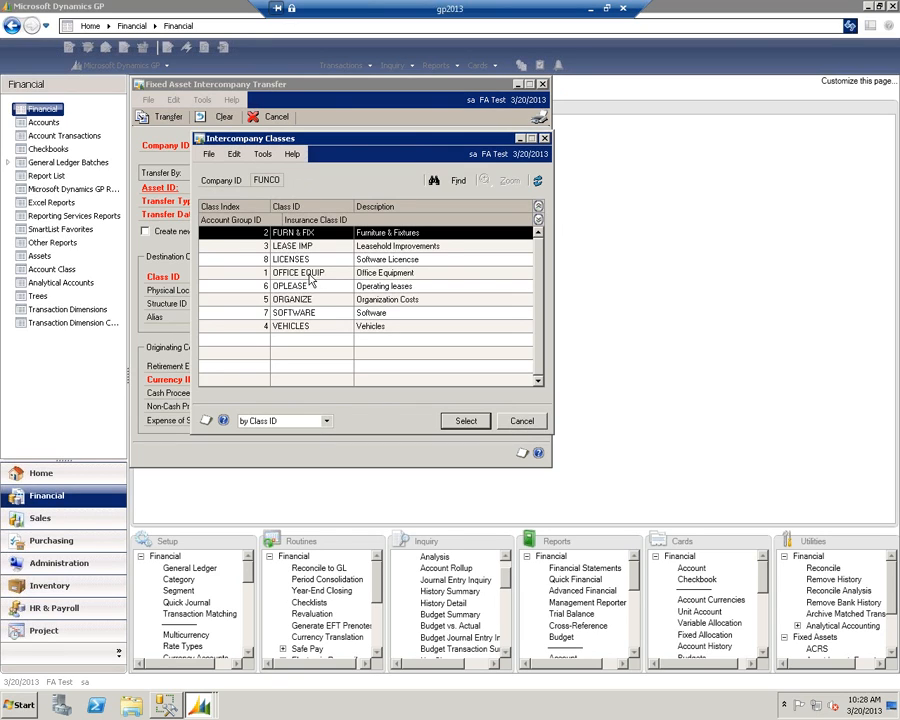
{"action": "left_click", "coordinate": [311, 276]}
{"action": "left_click", "coordinate": [465, 421]}
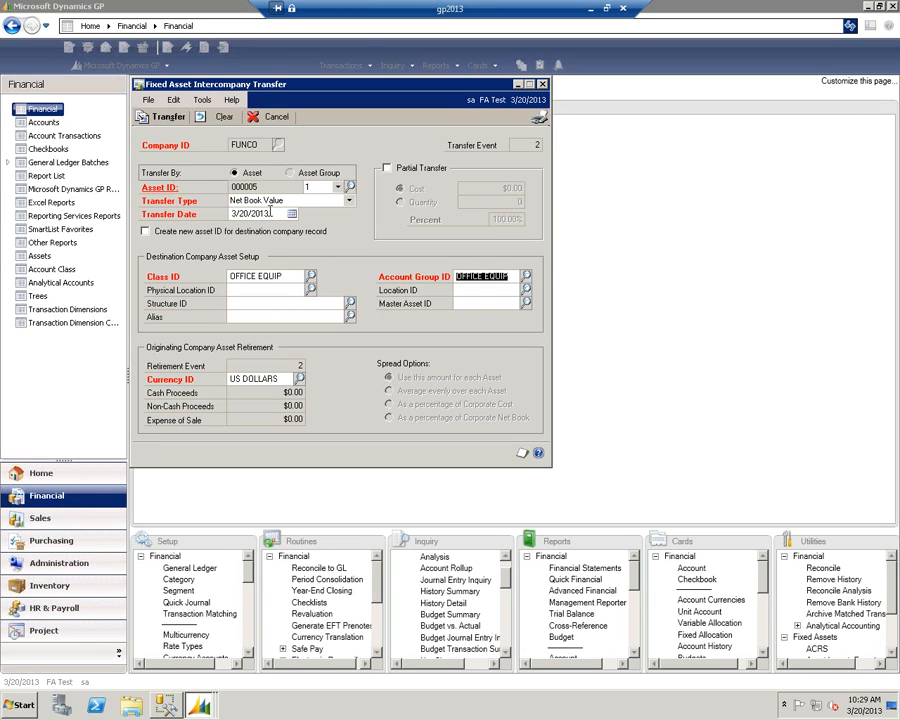
{"action": "left_click", "coordinate": [274, 213]}
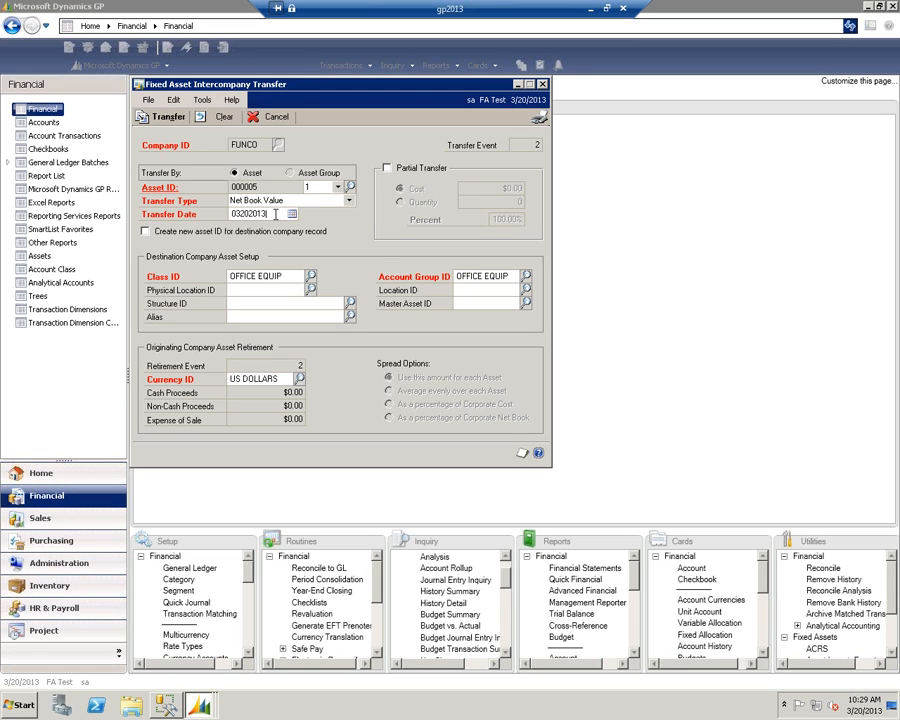
{"action": "left_click", "coordinate": [274, 118]}
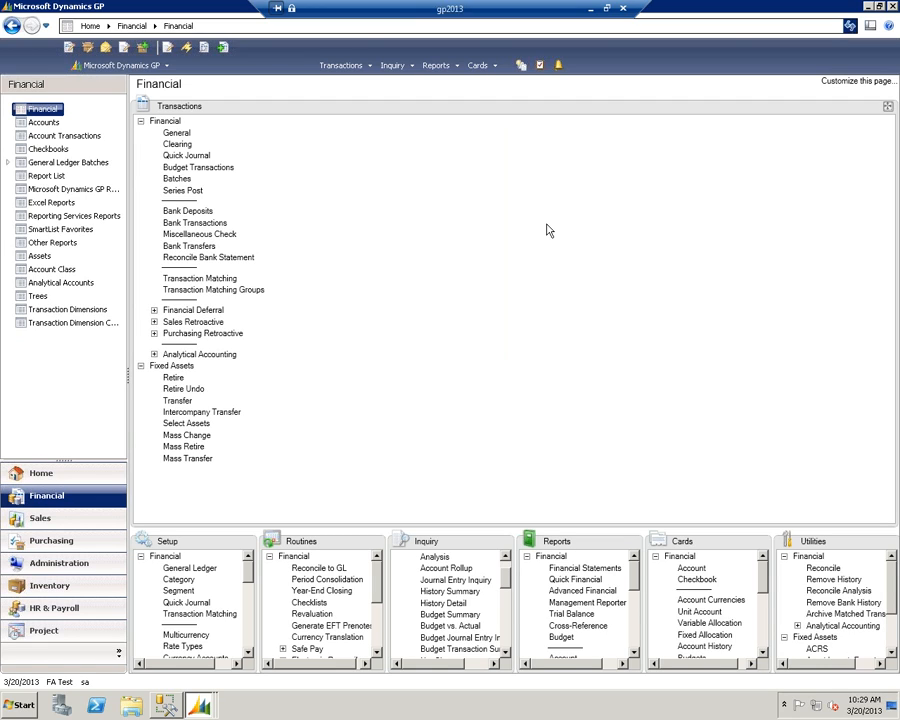
- Switch to the Microsoft Dynamics GP session for Fun Company Unlimited and show its Financial area
{"action": "left_click", "coordinate": [70, 681]}
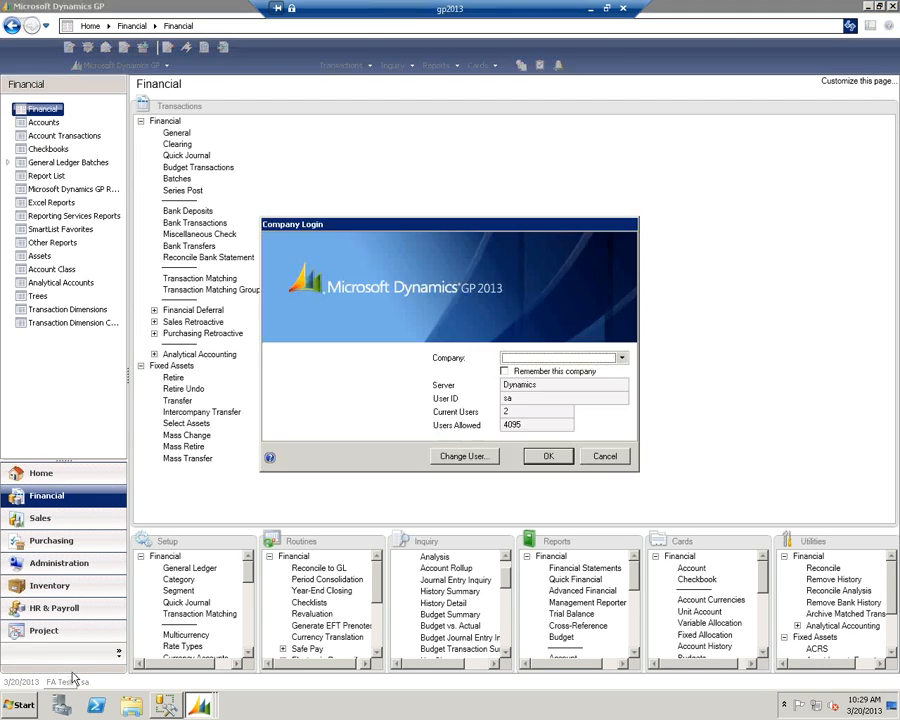
{"action": "left_click", "coordinate": [620, 457]}
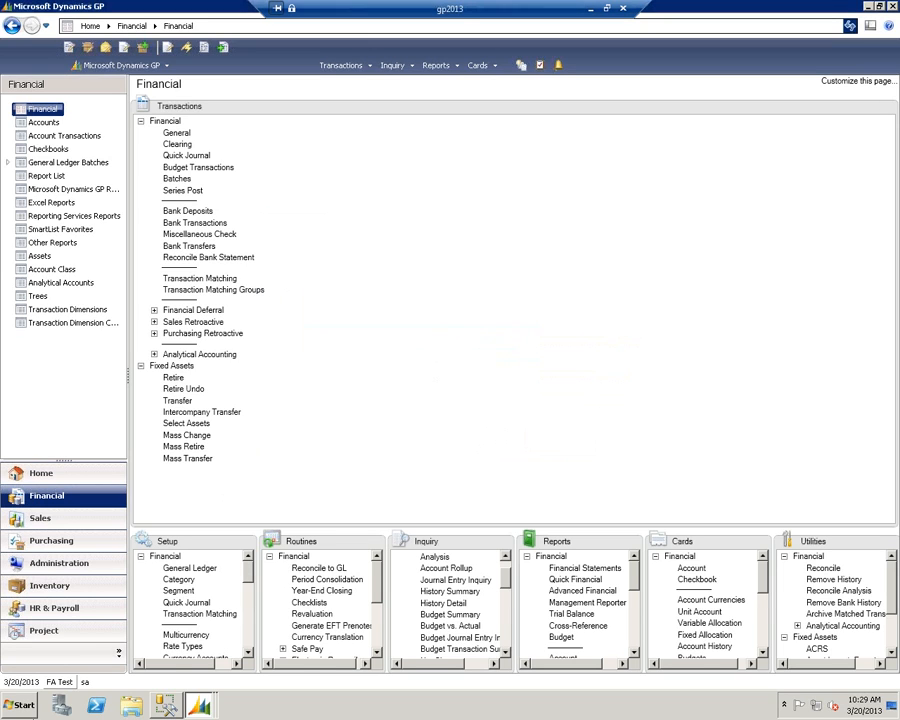
{"action": "left_click", "coordinate": [165, 705]}
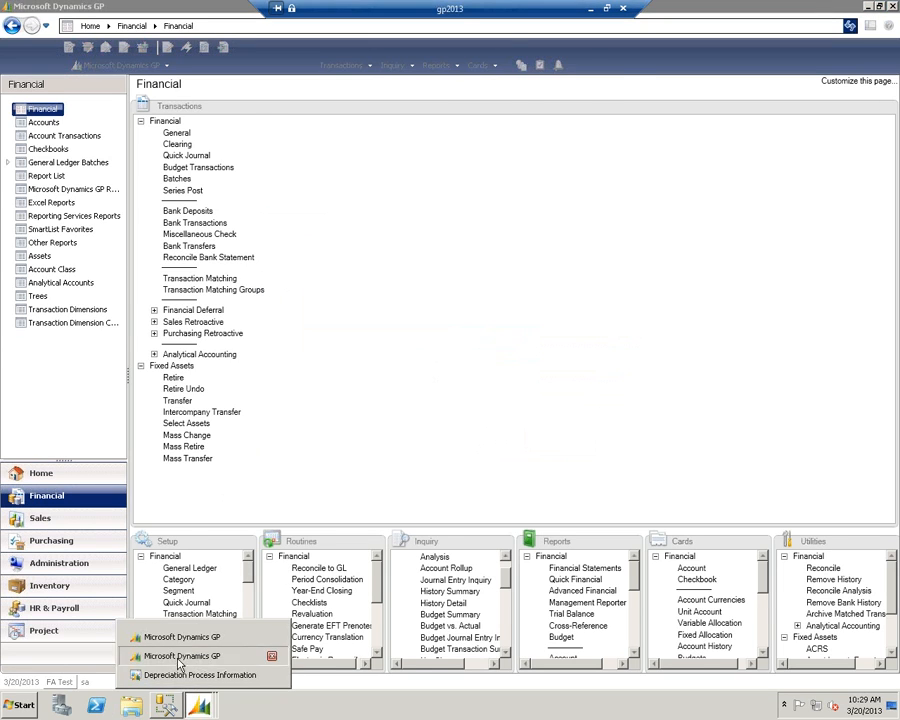
{"action": "left_click", "coordinate": [178, 657]}
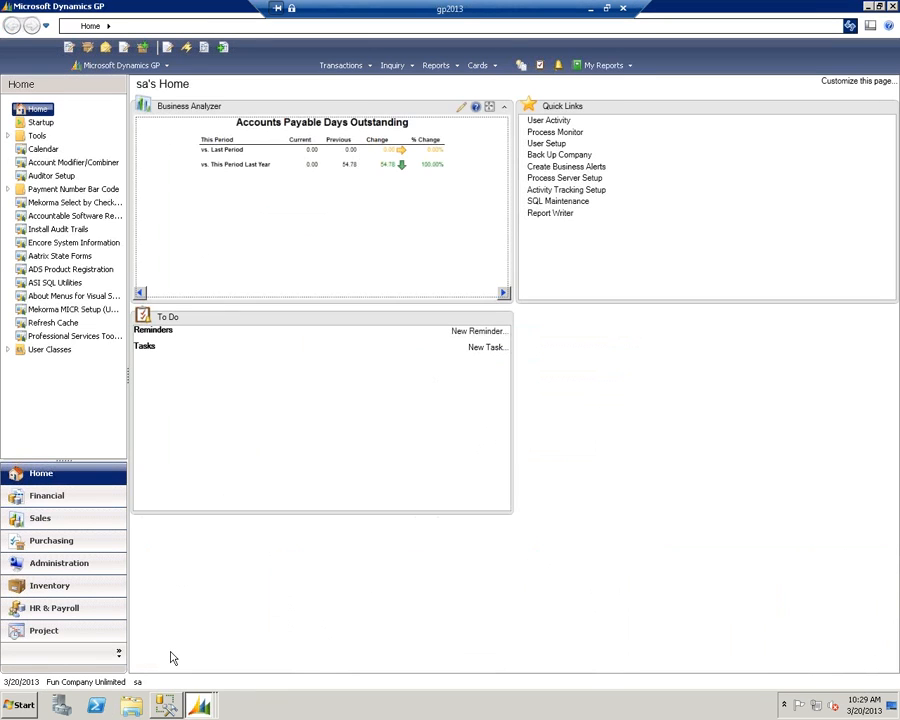
{"action": "left_click", "coordinate": [96, 497]}
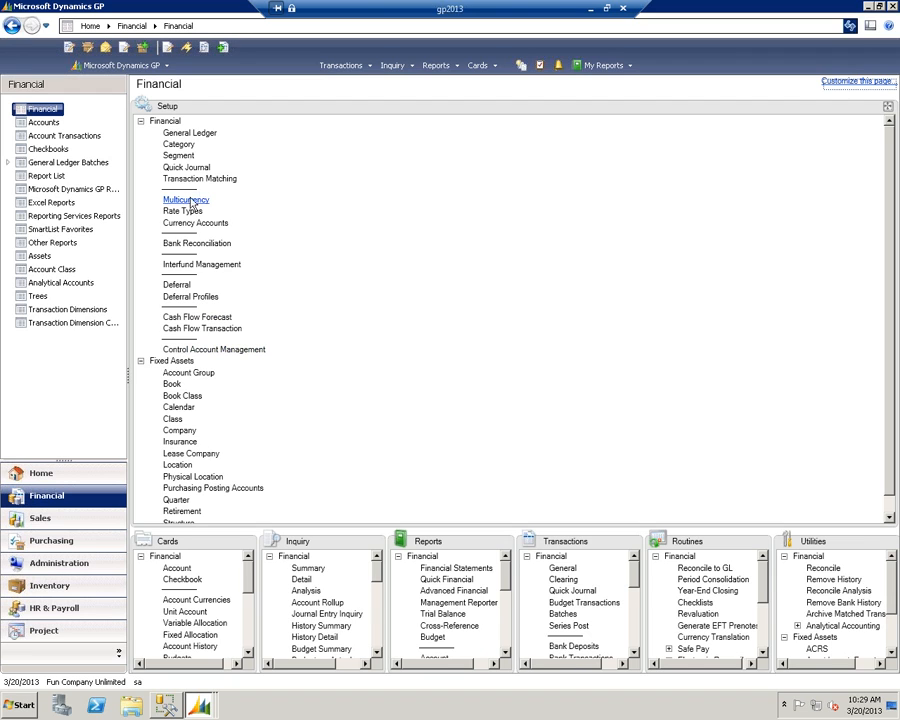
- Review the reporting ledger settings in General Ledger Setup and in Fixed Assets Company Setup, and close both windows
{"action": "left_click", "coordinate": [190, 133]}
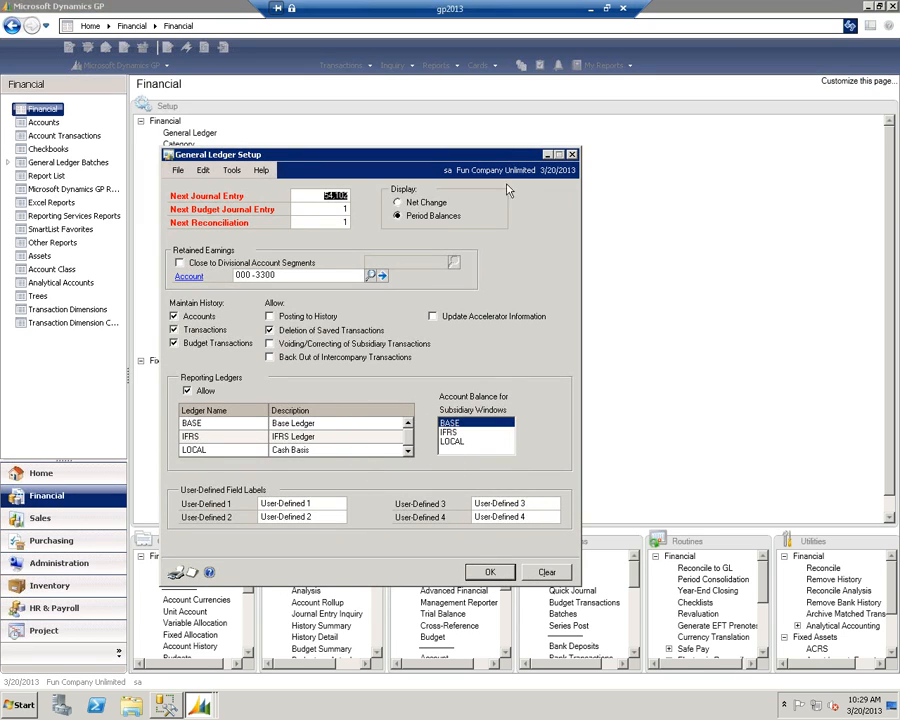
{"action": "left_click", "coordinate": [571, 155]}
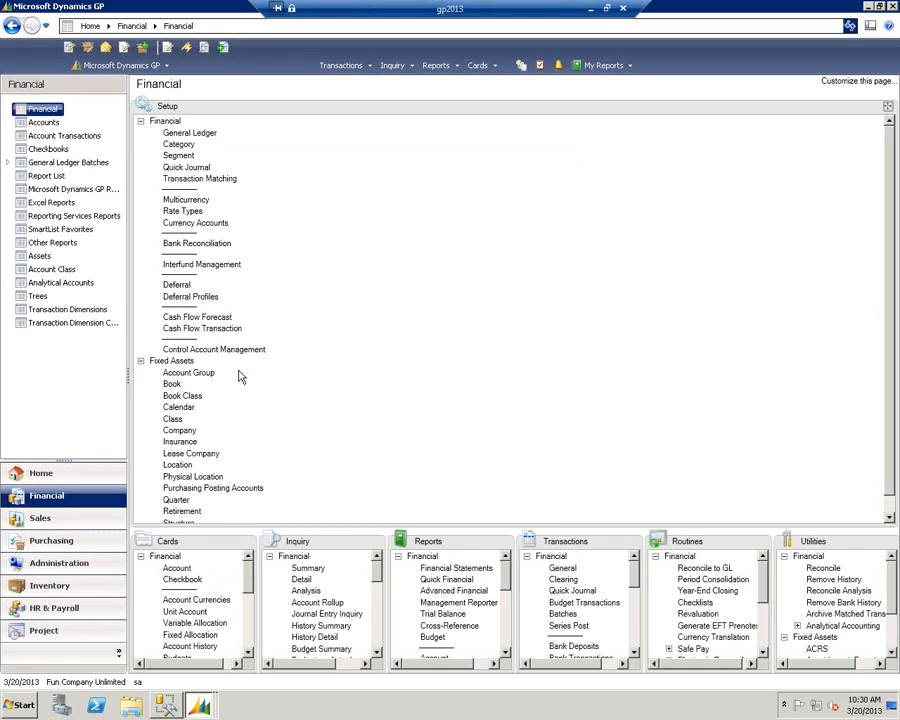
{"action": "left_click", "coordinate": [182, 431]}
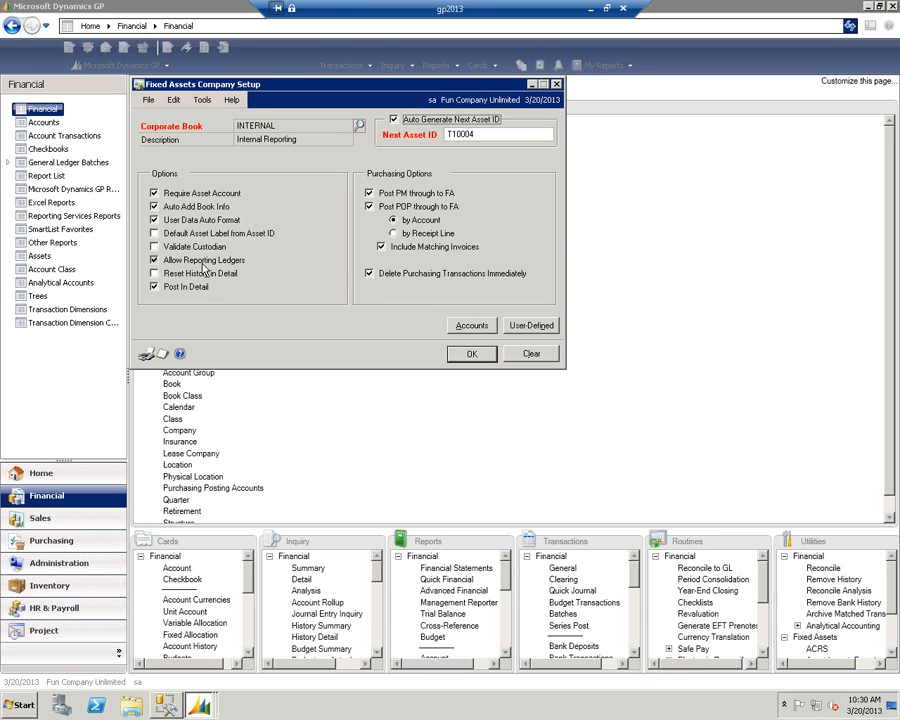
{"action": "left_click", "coordinate": [470, 354]}
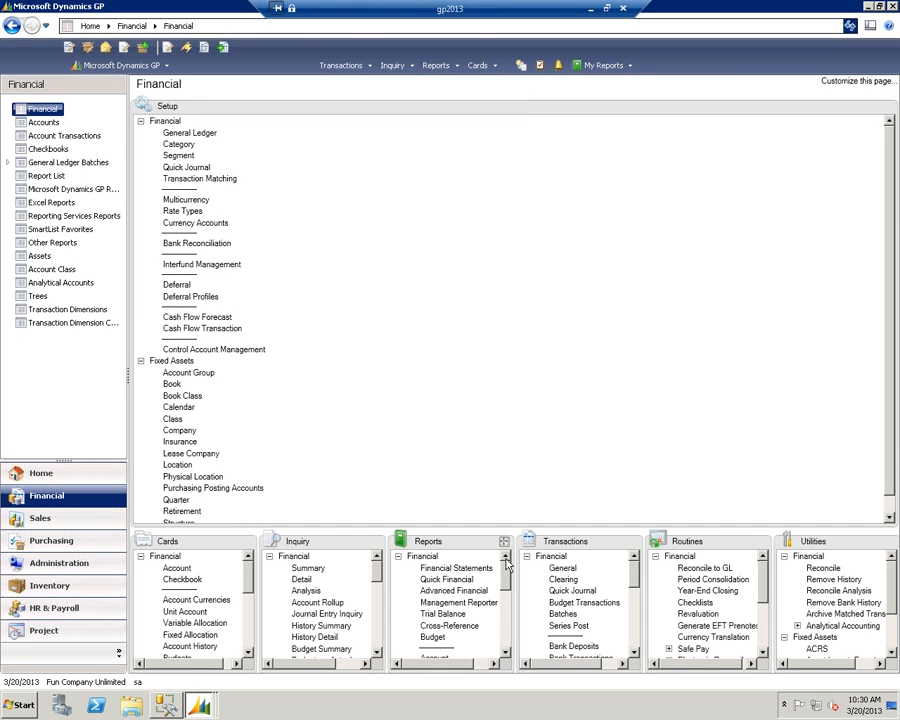
- Browse the records in Book Setup to compare the Reporting Ledger assigned to the IFRS and INTERNAL books
{"action": "left_click", "coordinate": [173, 384]}
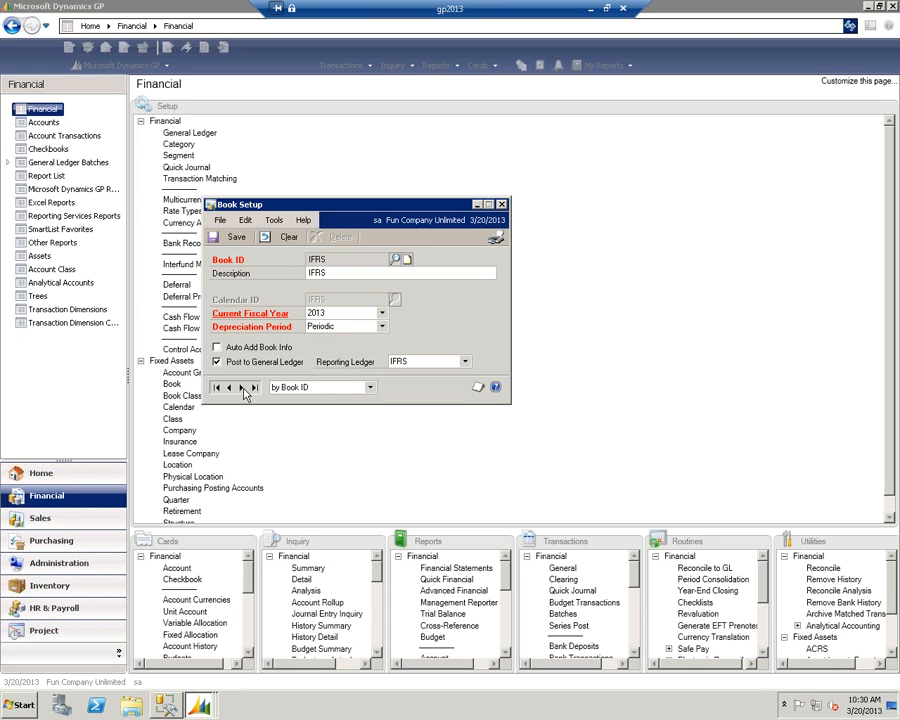
{"action": "left_click", "coordinate": [241, 388]}
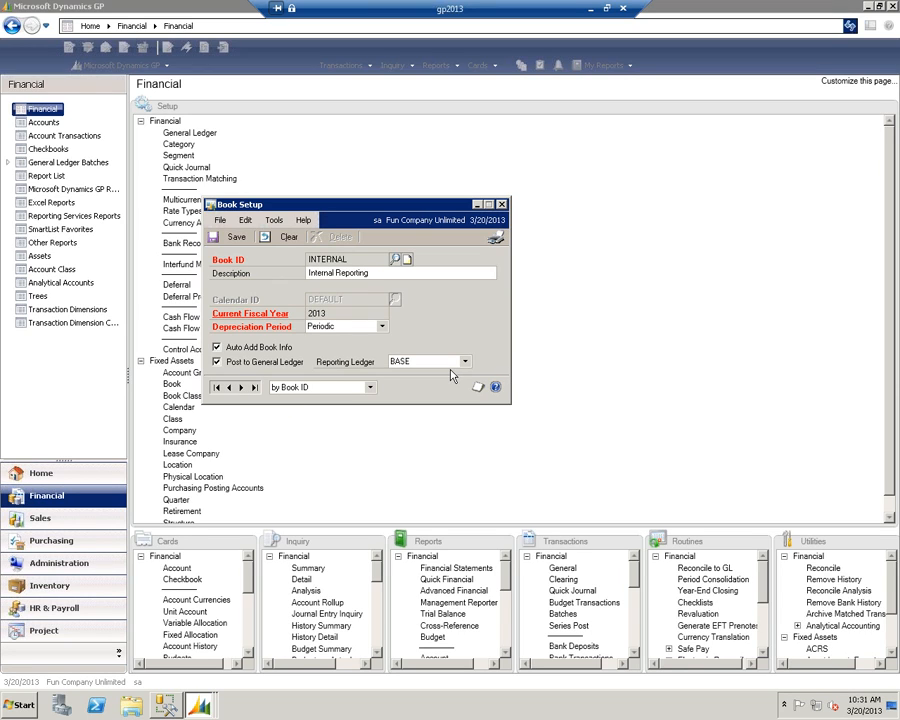
{"action": "left_click", "coordinate": [241, 387]}
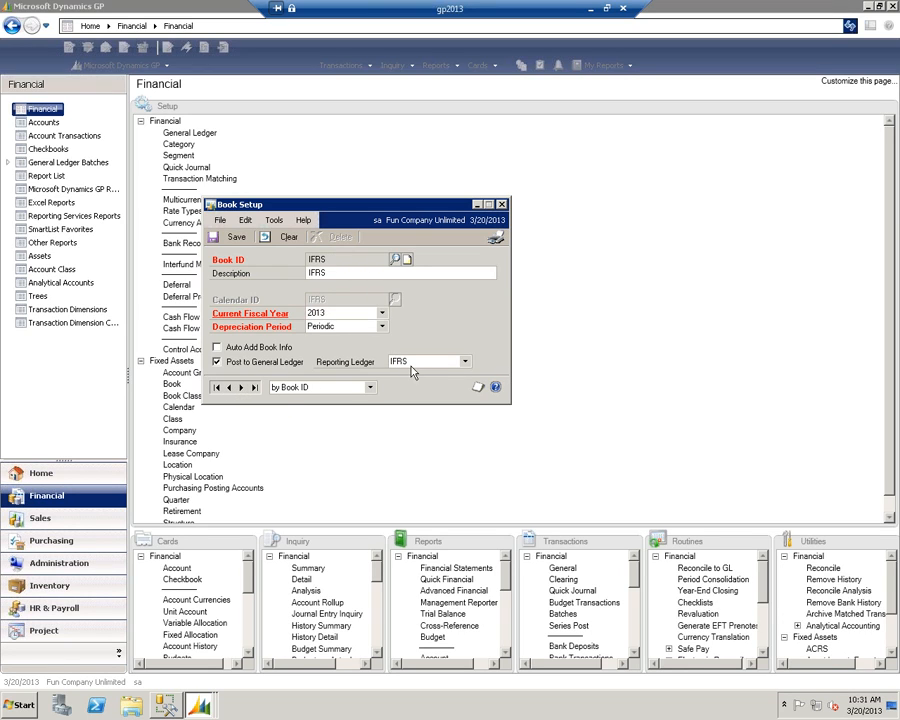
{"action": "left_click", "coordinate": [503, 205]}
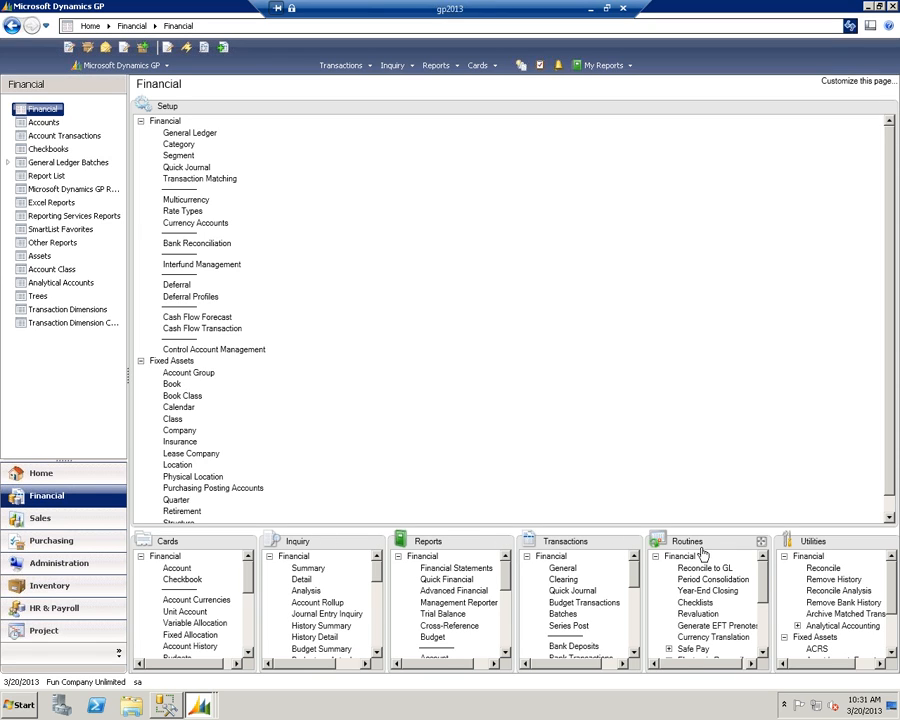
- Check which books are available in the Fixed Assets depreciation routine, and close it without depreciating
{"action": "left_click", "coordinate": [761, 541]}
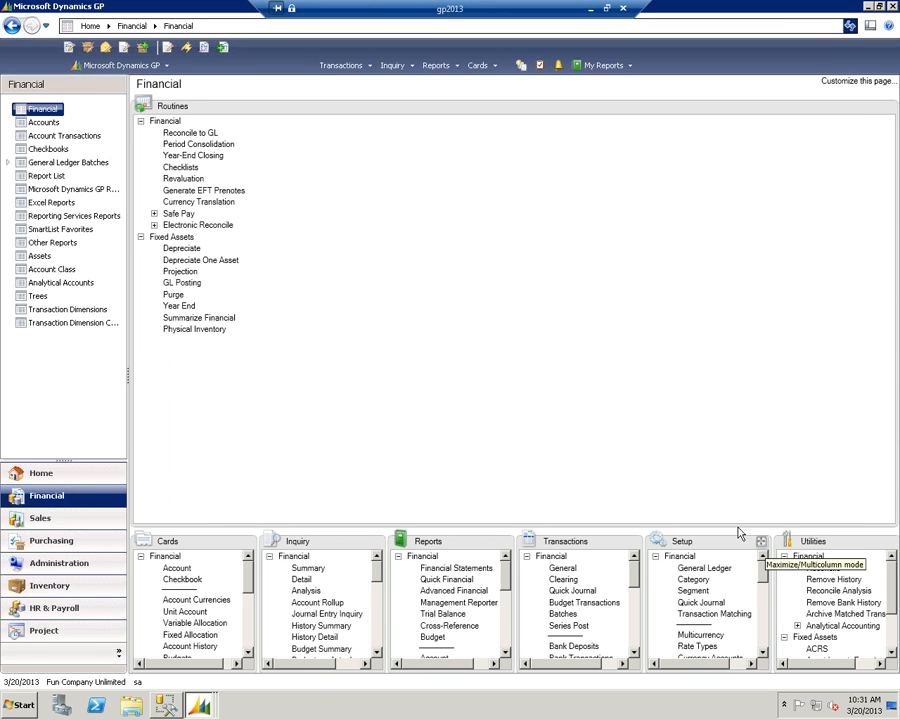
{"action": "left_click", "coordinate": [176, 248]}
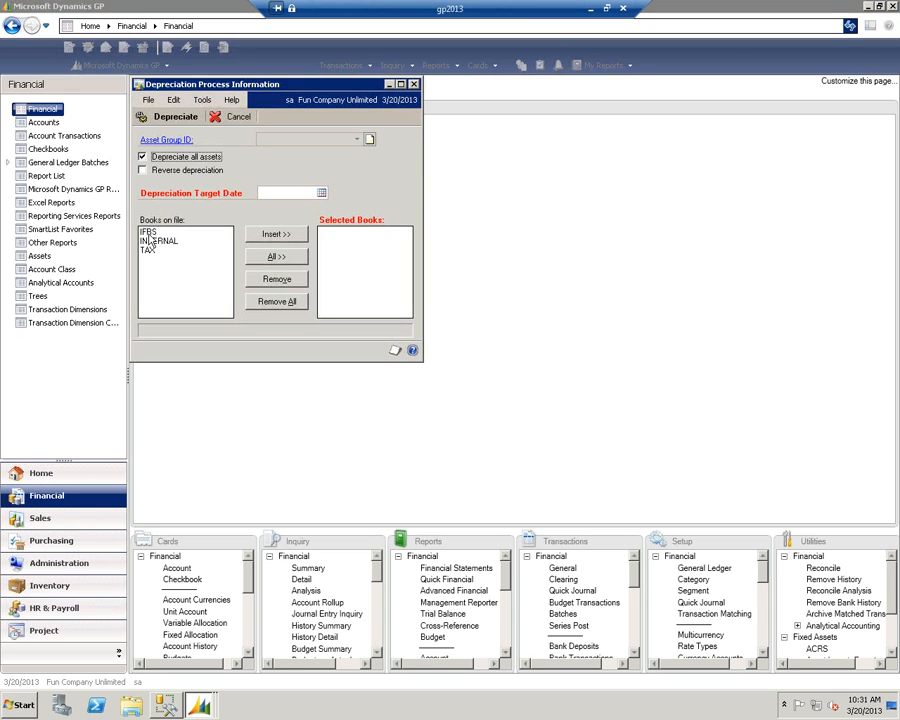
{"action": "left_click", "coordinate": [413, 84]}
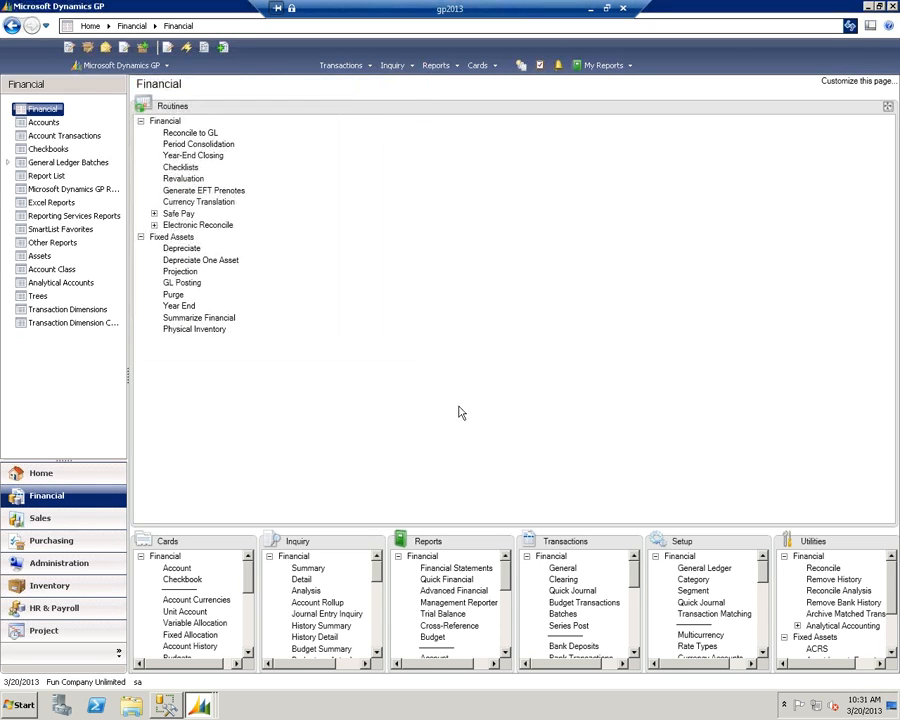
- Set the Book ID to IFRS in Fixed Assets General Ledger Posting, and minimize the gp2013 remote session
{"action": "left_click", "coordinate": [183, 283]}
{"action": "left_click", "coordinate": [620, 225]}
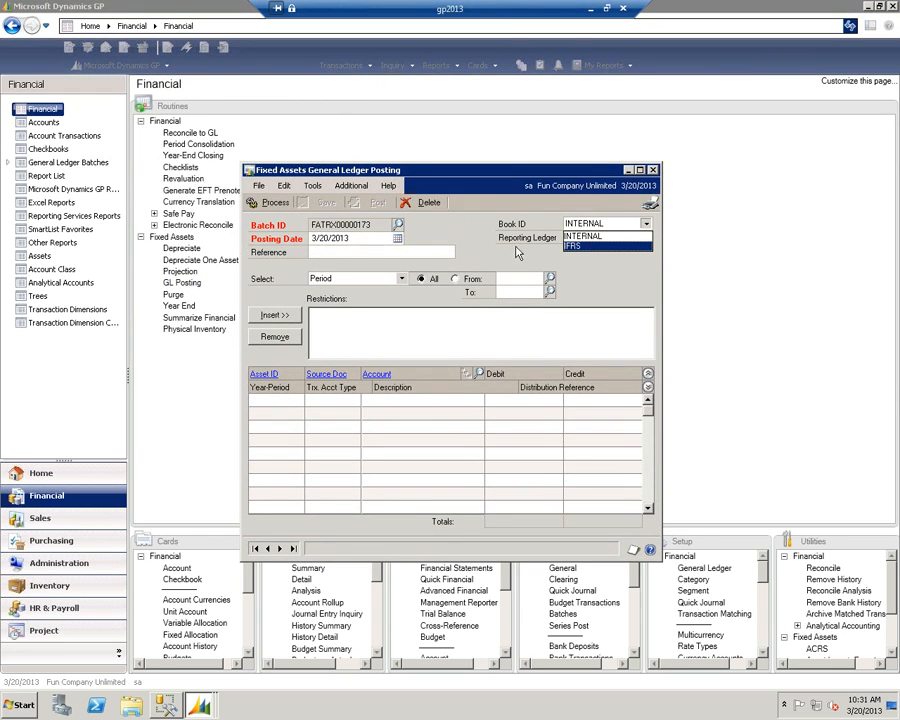
{"action": "left_click", "coordinate": [572, 237]}
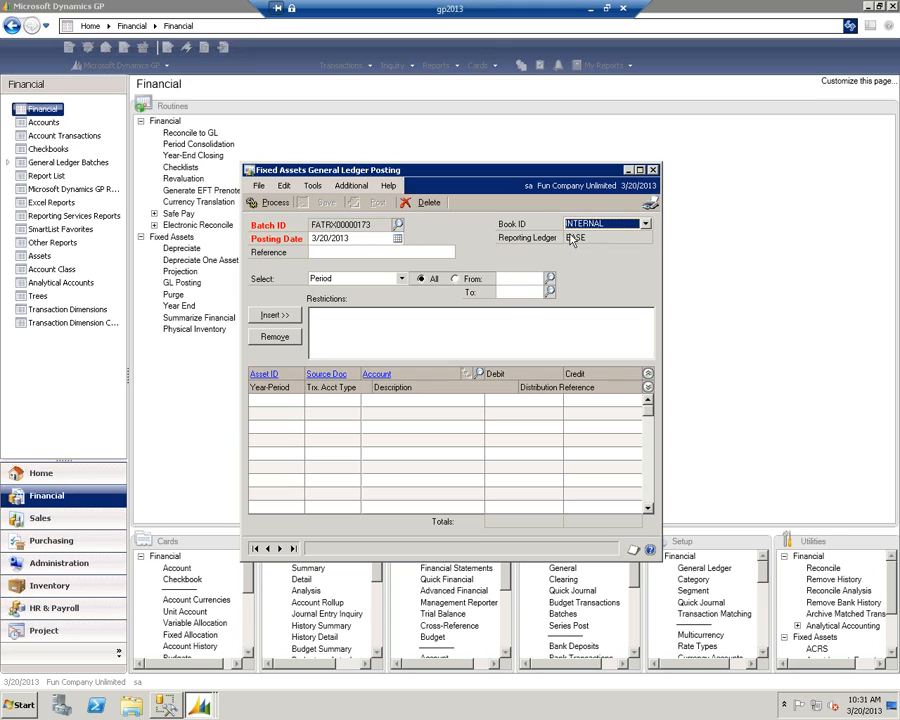
{"action": "left_click", "coordinate": [645, 227]}
{"action": "left_click", "coordinate": [585, 246]}
{"action": "left_click", "coordinate": [591, 8]}
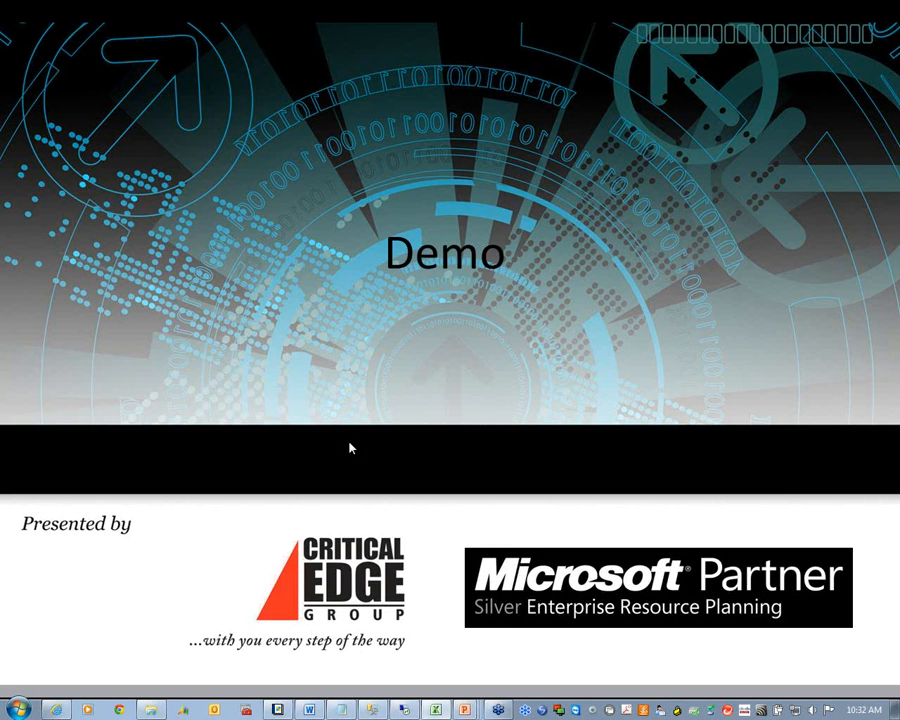